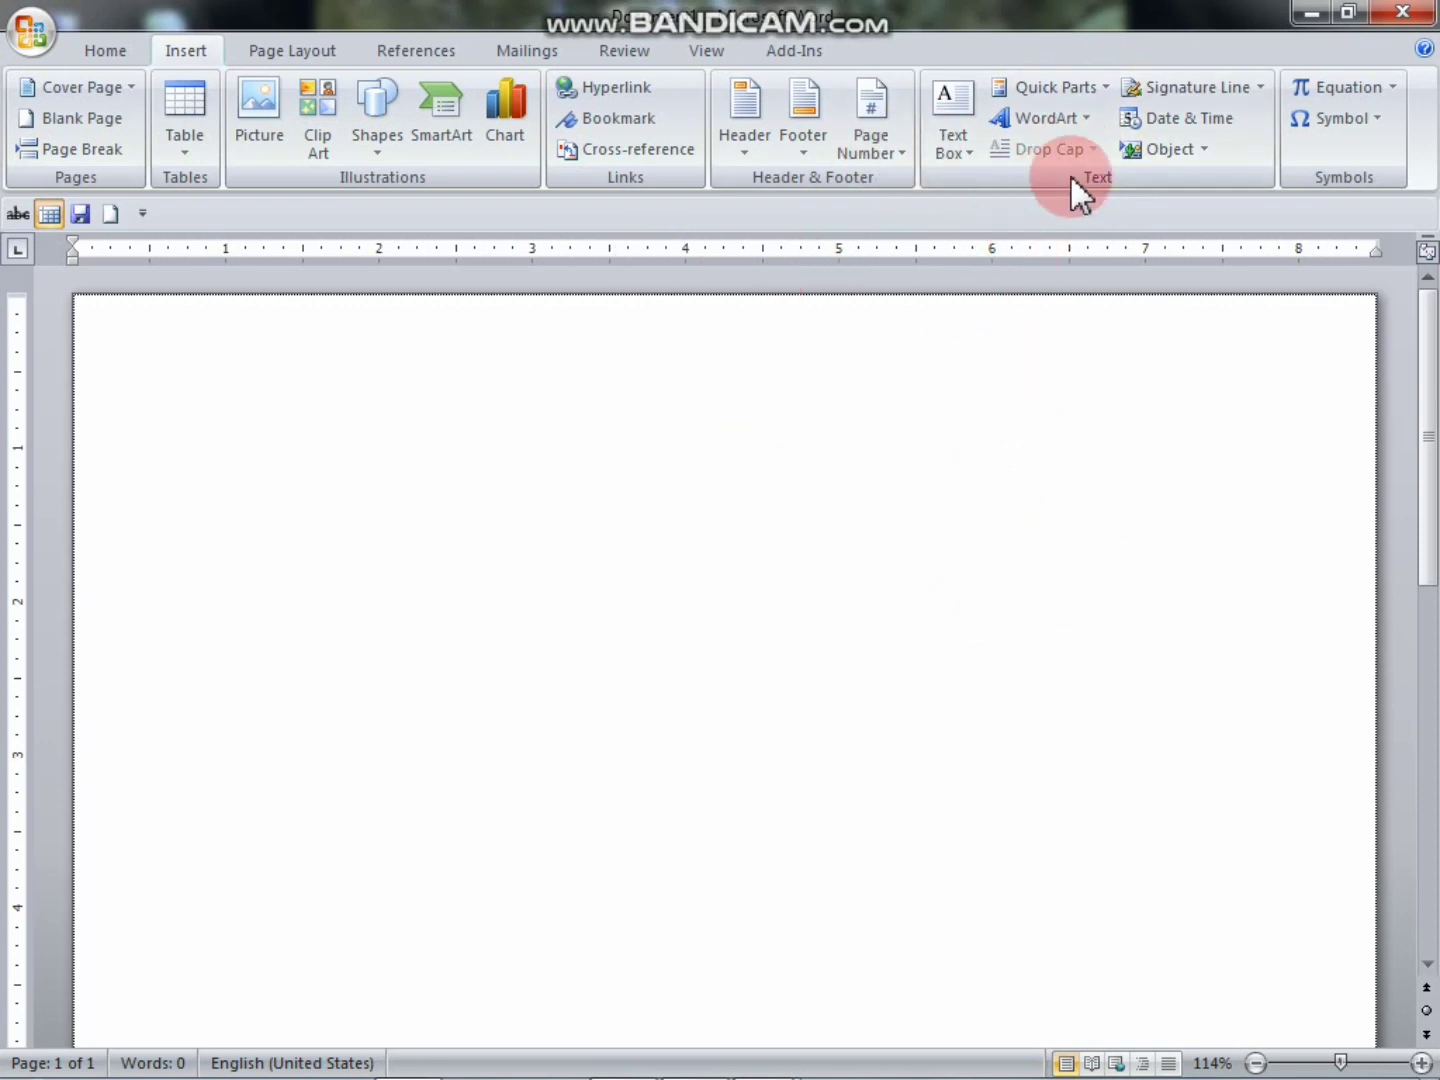
{"action": "left_click", "coordinate": [1078, 124]}
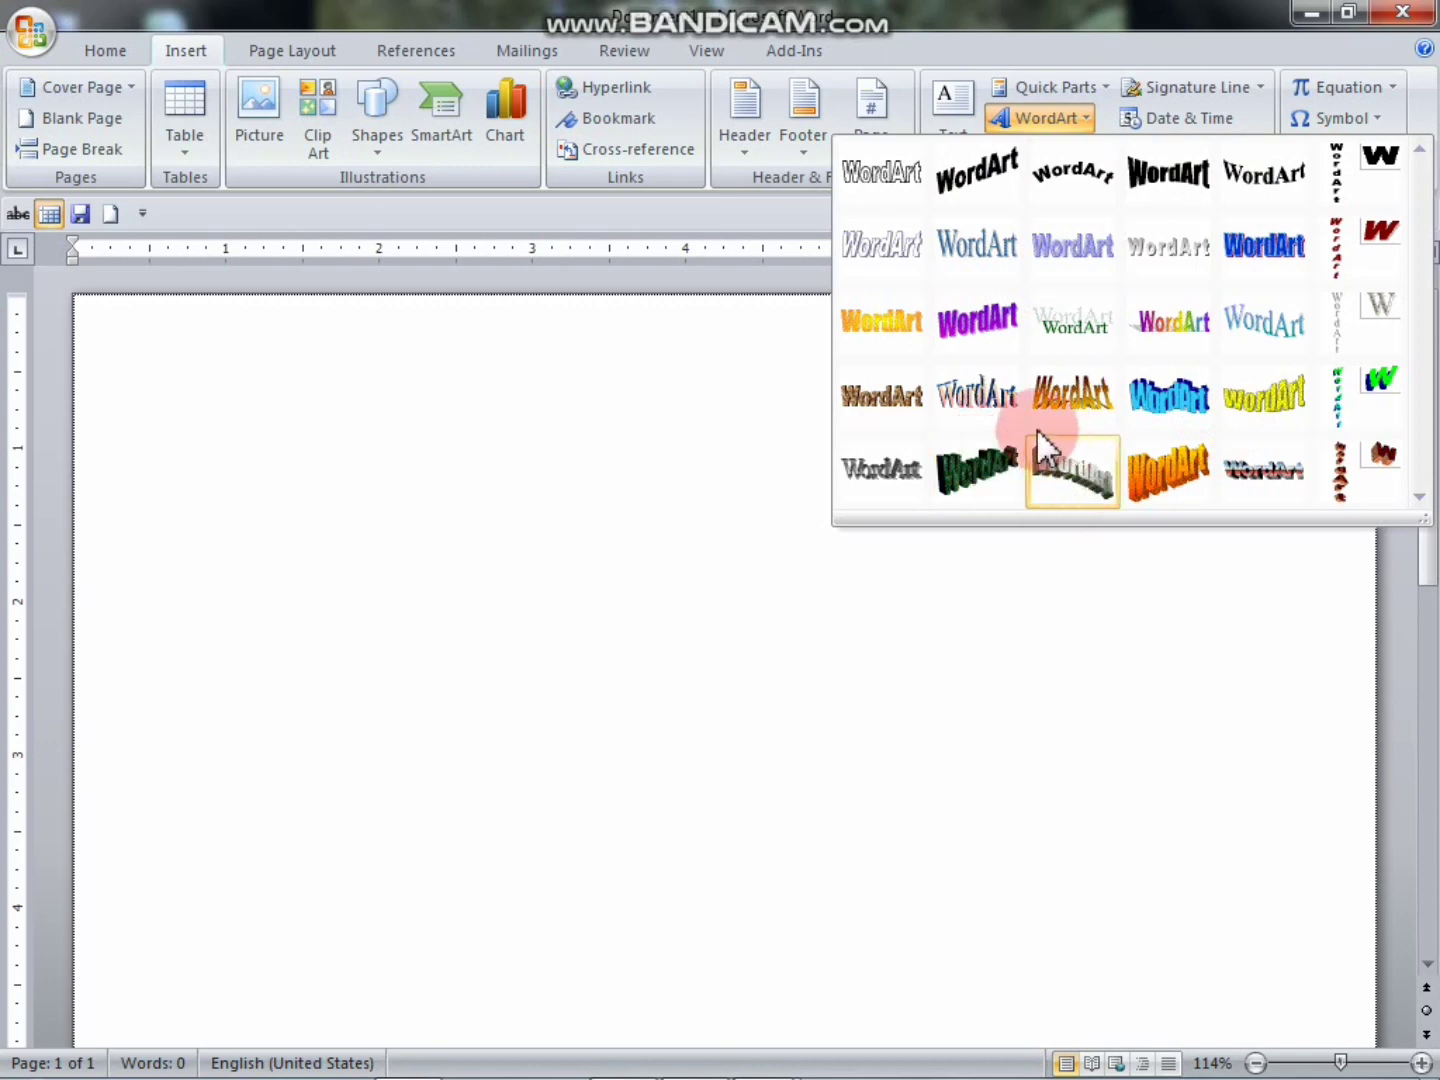
{"action": "left_click", "coordinate": [965, 482]}
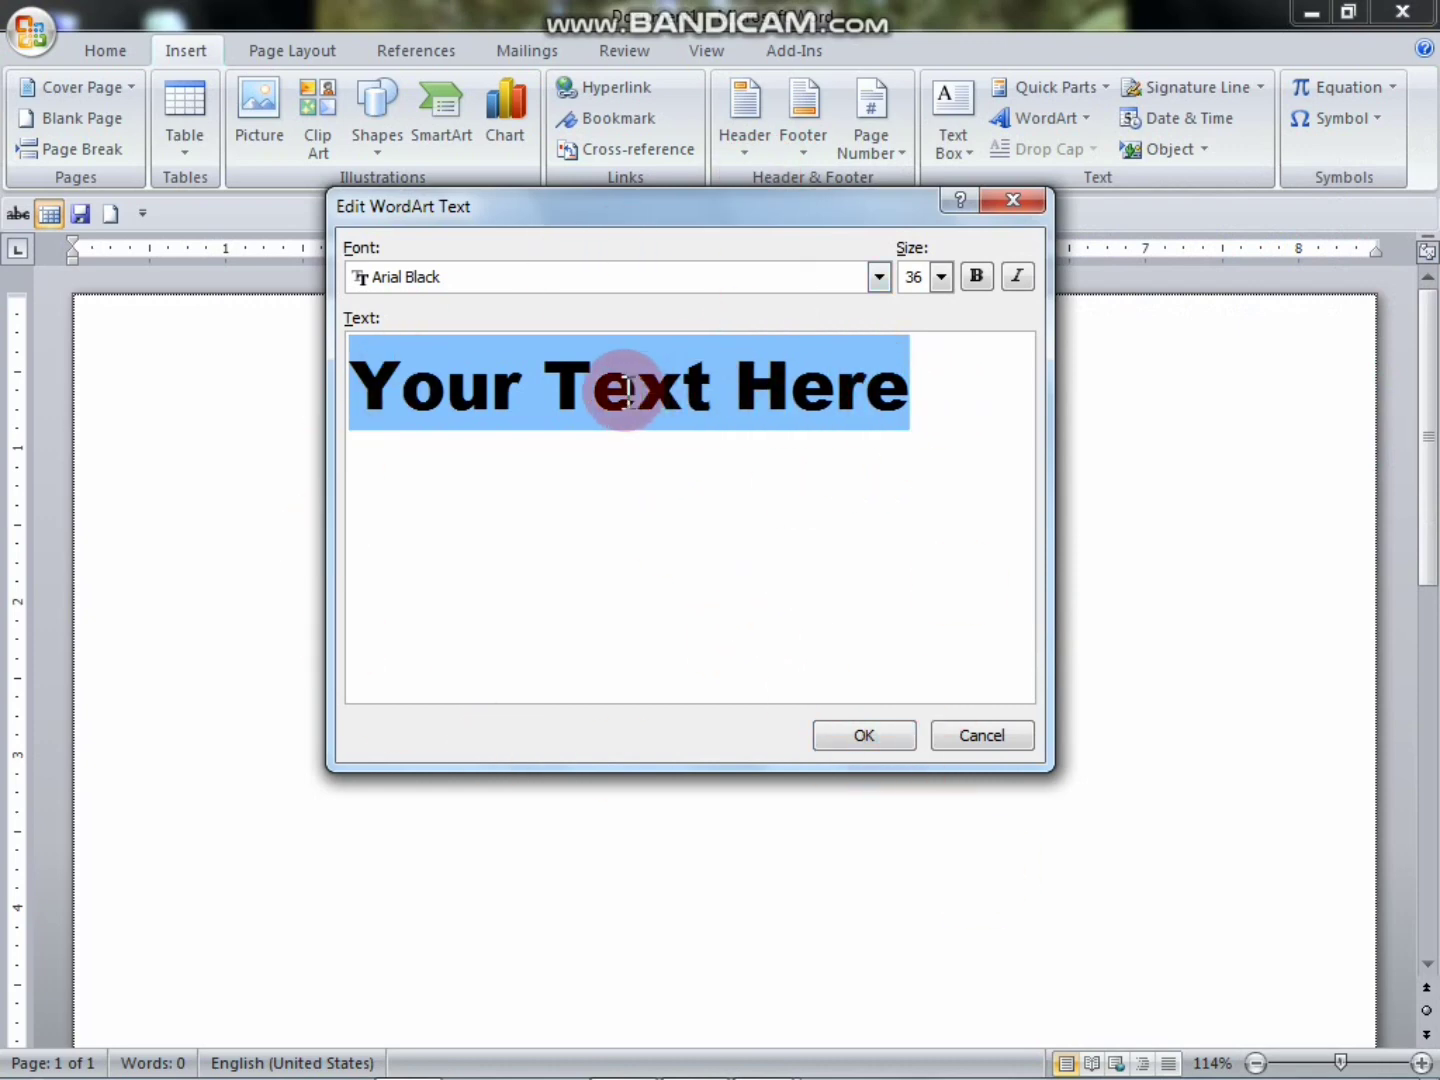
{"action": "left_click", "coordinate": [929, 411]}
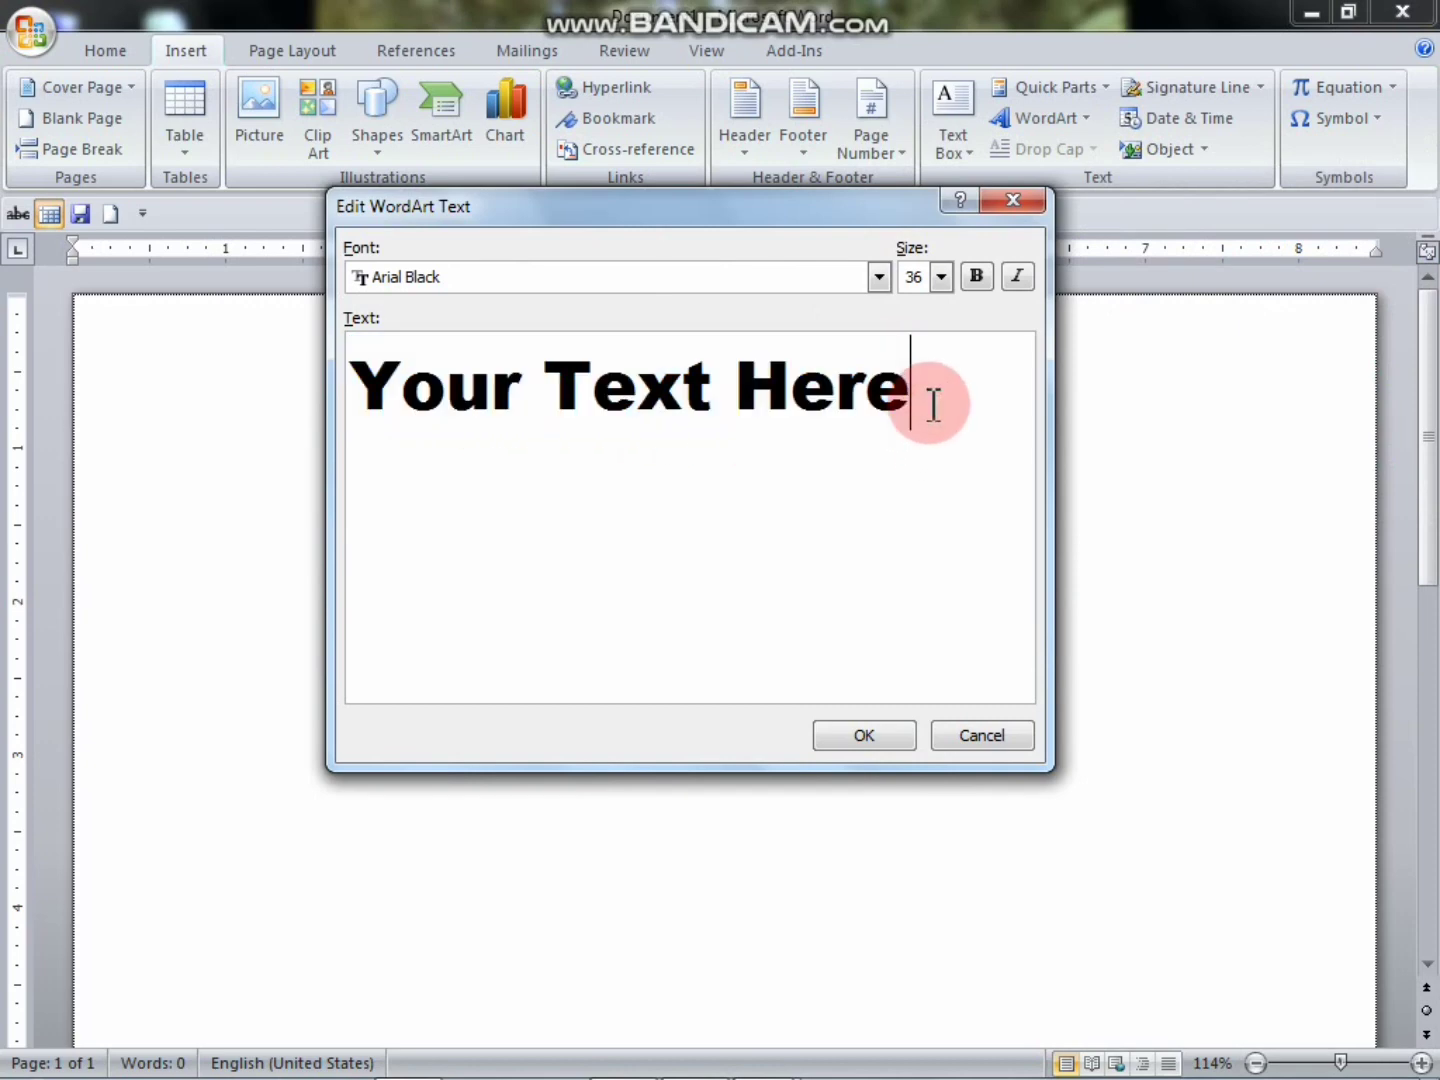
{"action": "key", "text": "BackSpace"}
{"action": "key", "text": "BackSpace"}
{"action": "key", "text": "BackSpace"}
{"action": "key", "text": "BackSpace"}
{"action": "key", "text": "BackSpace"}
{"action": "key", "text": "BackSpace"}
{"action": "key", "text": "BackSpace"}
{"action": "key", "text": "BackSpace"}
{"action": "key", "text": "BackSpace"}
{"action": "key", "text": "BackSpace"}
{"action": "key", "text": "BackSpace"}
{"action": "key", "text": "BackSpace"}
{"action": "key", "text": "BackSpace"}
{"action": "key", "text": "BackSpace"}
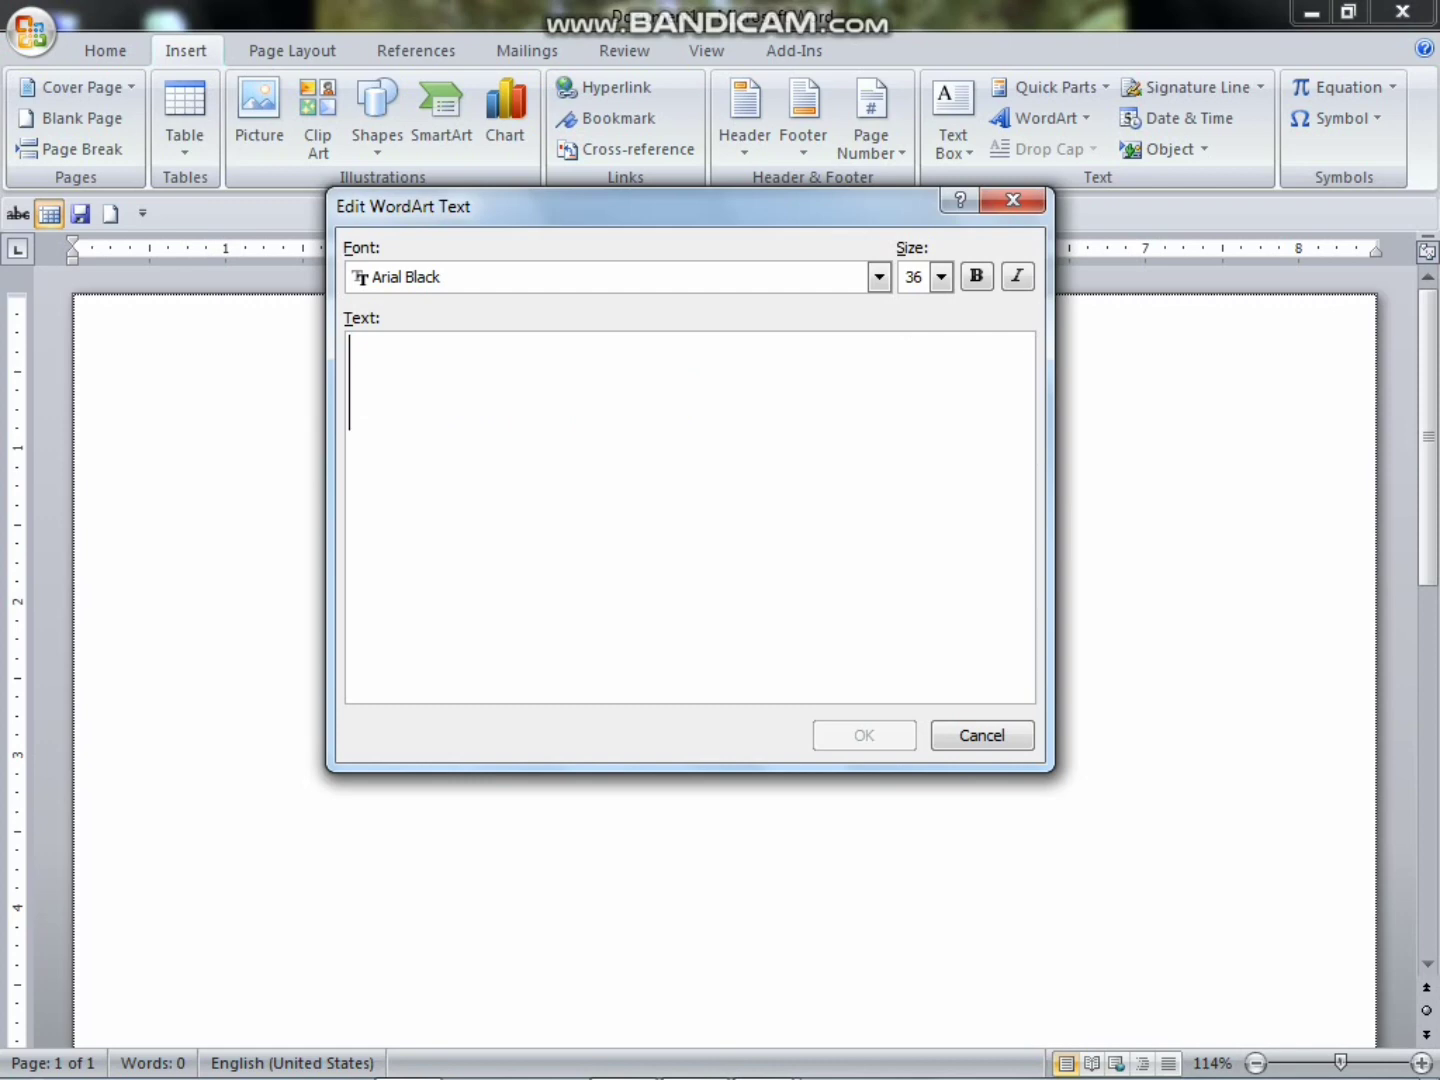
{"action": "type", "text": "a"}
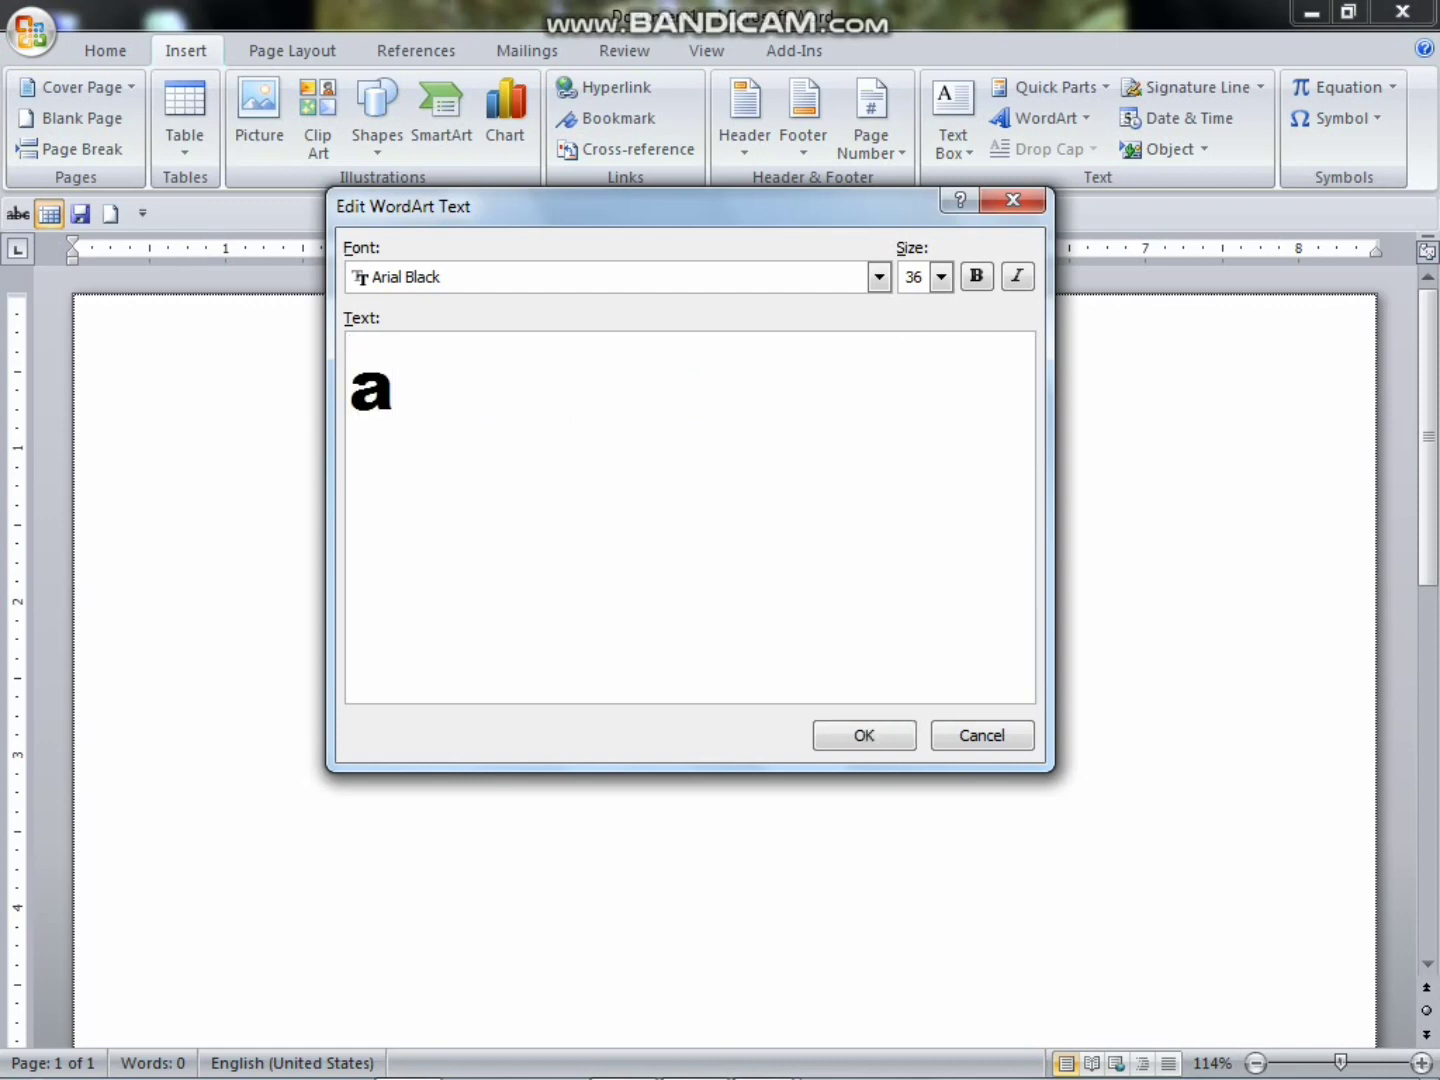
{"action": "type", "text": "ma"}
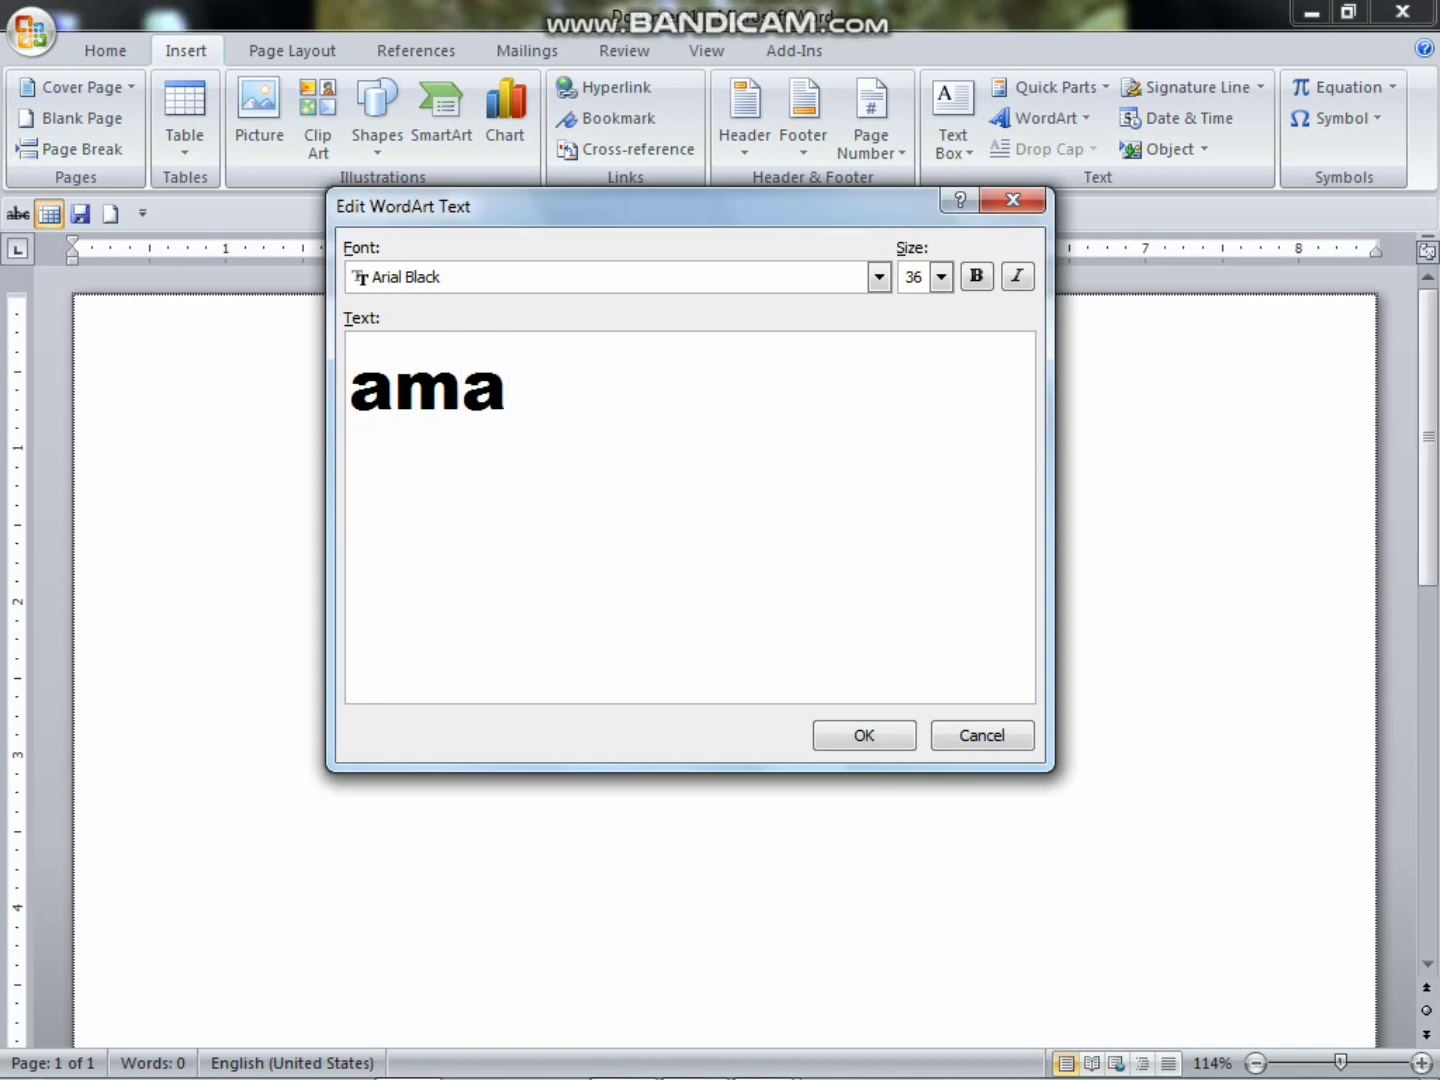
{"action": "type", "text": "r"}
{"action": "left_click", "coordinate": [859, 735]}
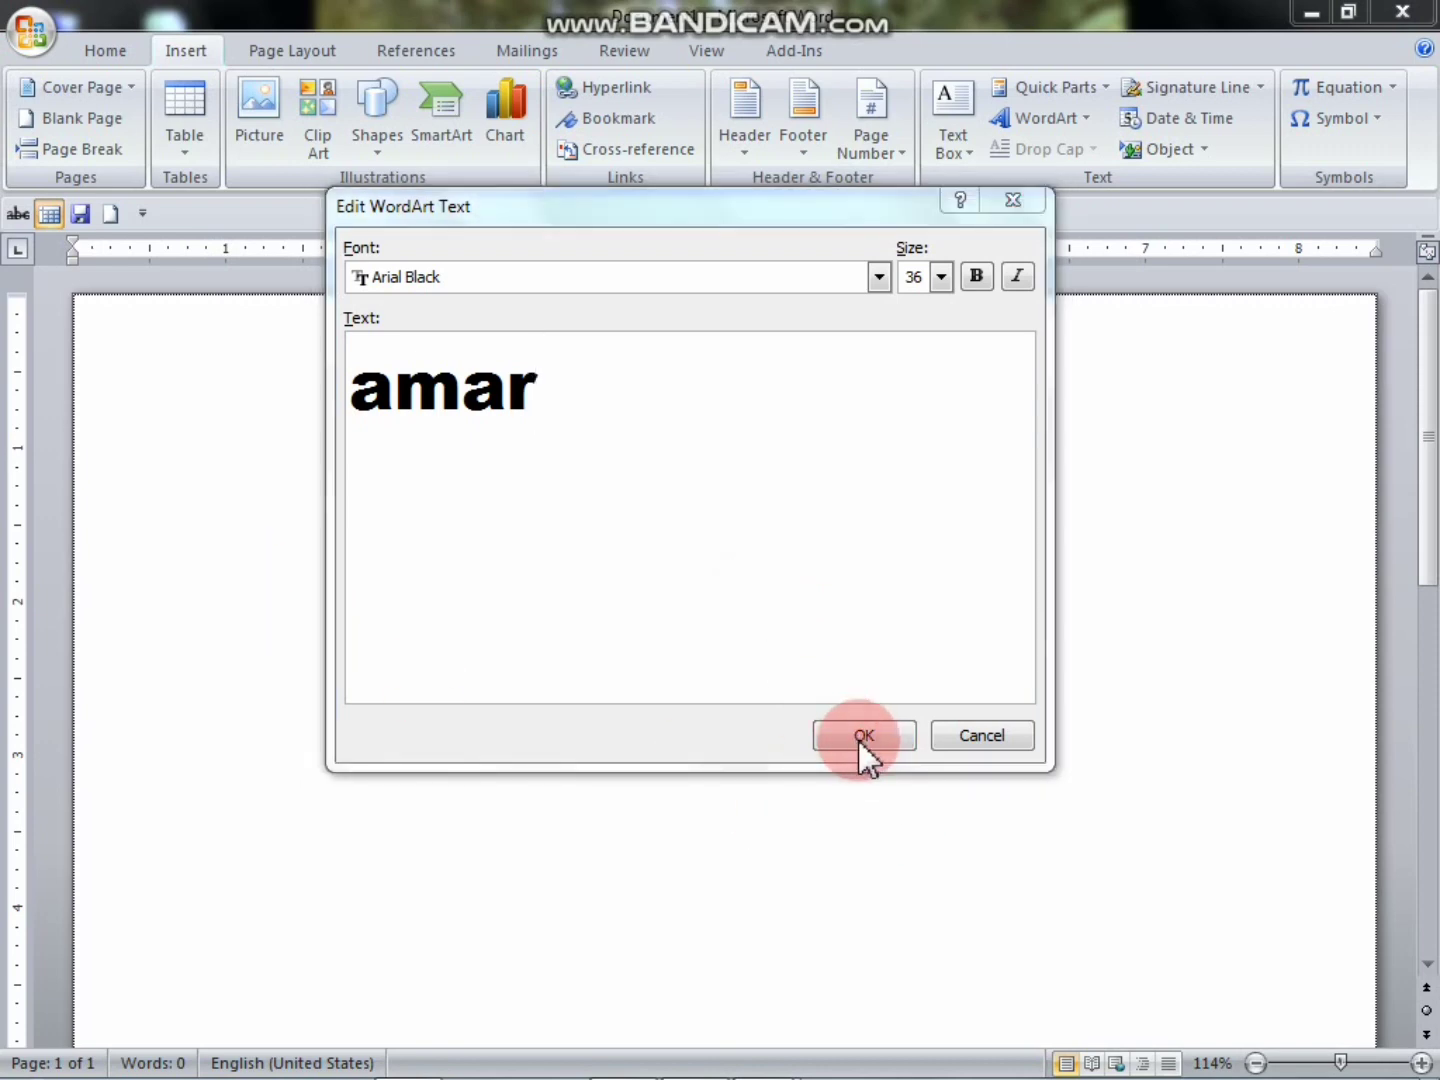
{"action": "left_click", "coordinate": [965, 740]}
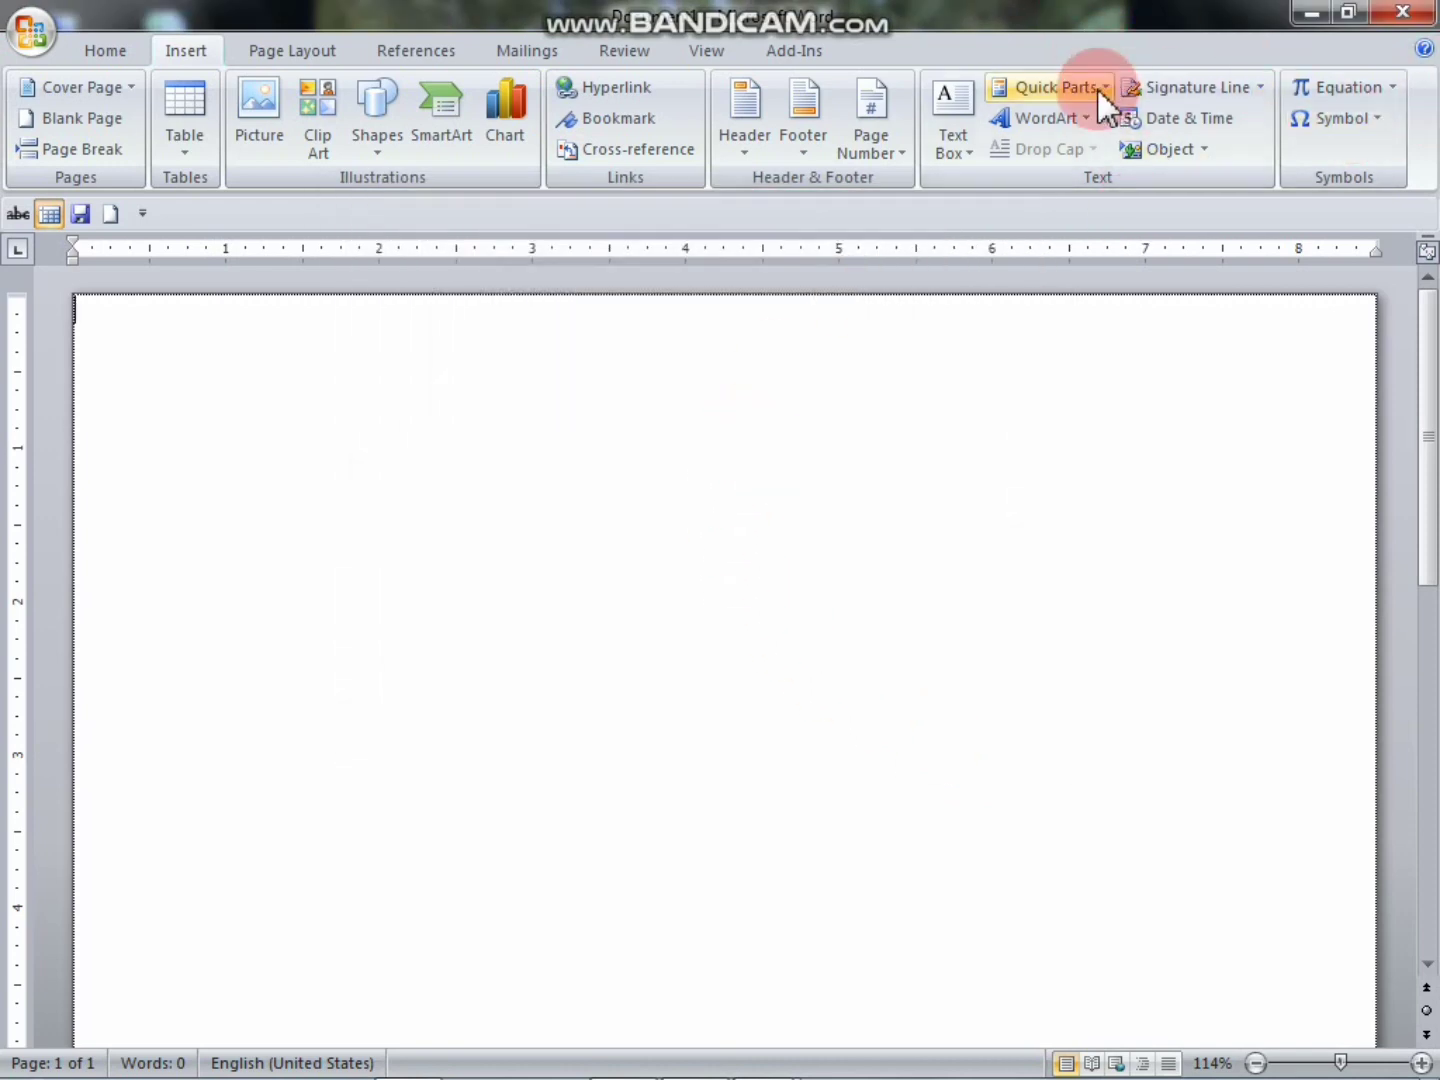
- Insert a WordArt in the slanted purple gradient style with a short first name as its text
{"action": "left_click", "coordinate": [1078, 119]}
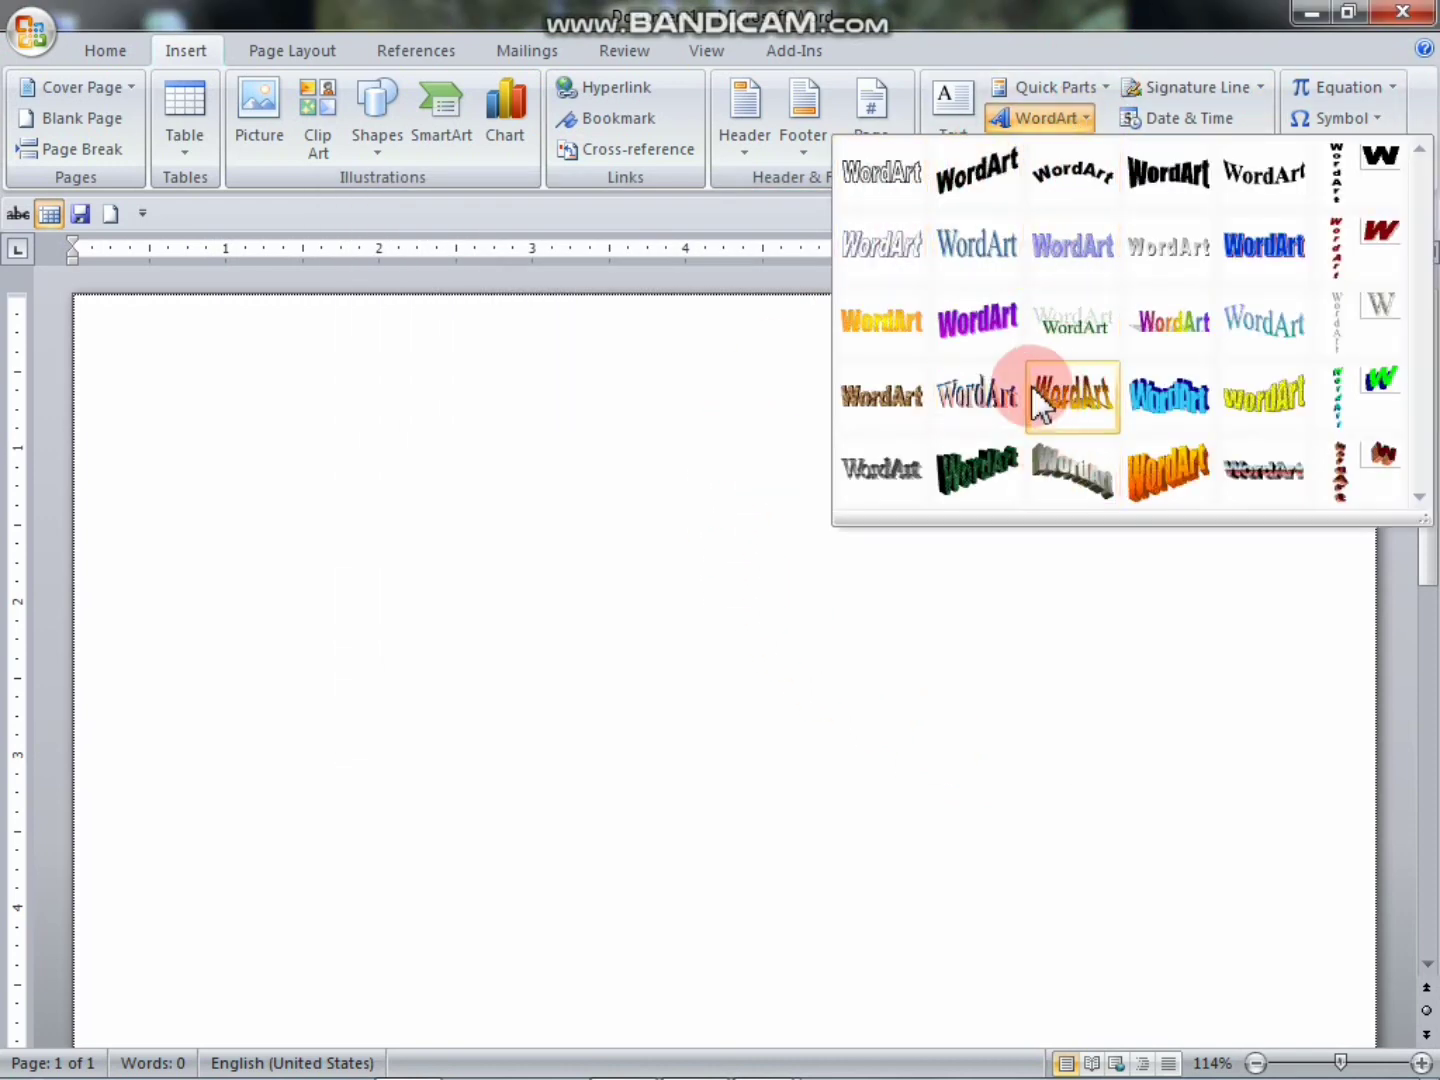
{"action": "left_click", "coordinate": [977, 318]}
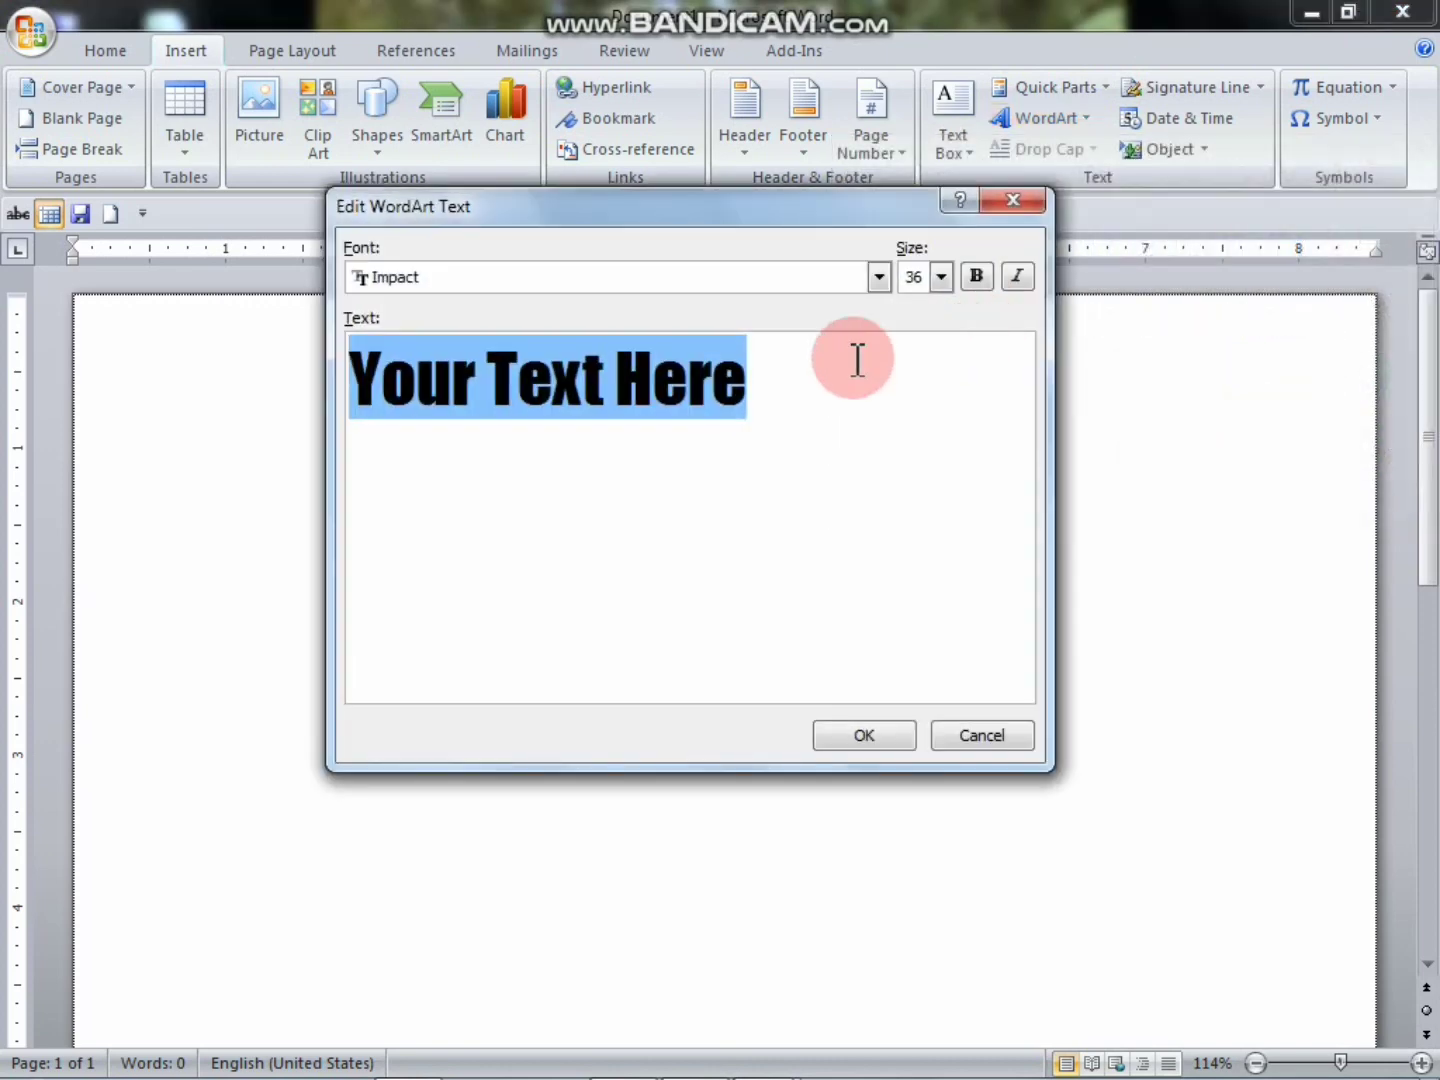
{"action": "left_click_drag", "start_coordinate": [797, 386], "coordinate": [322, 373]}
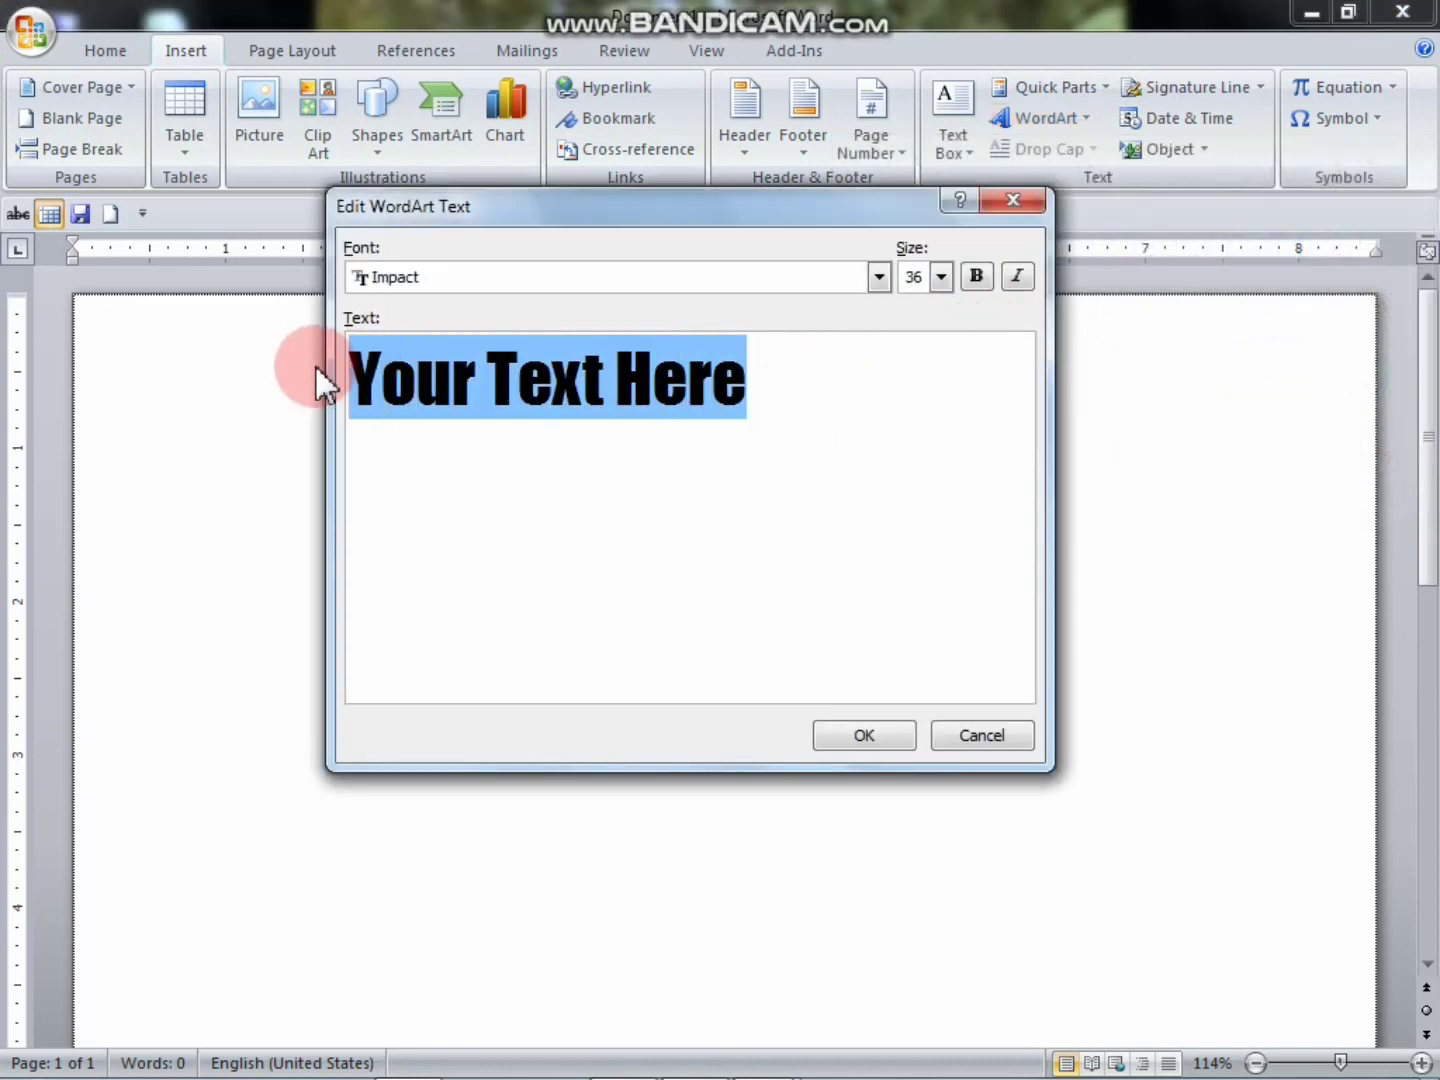
{"action": "key", "text": "Delete"}
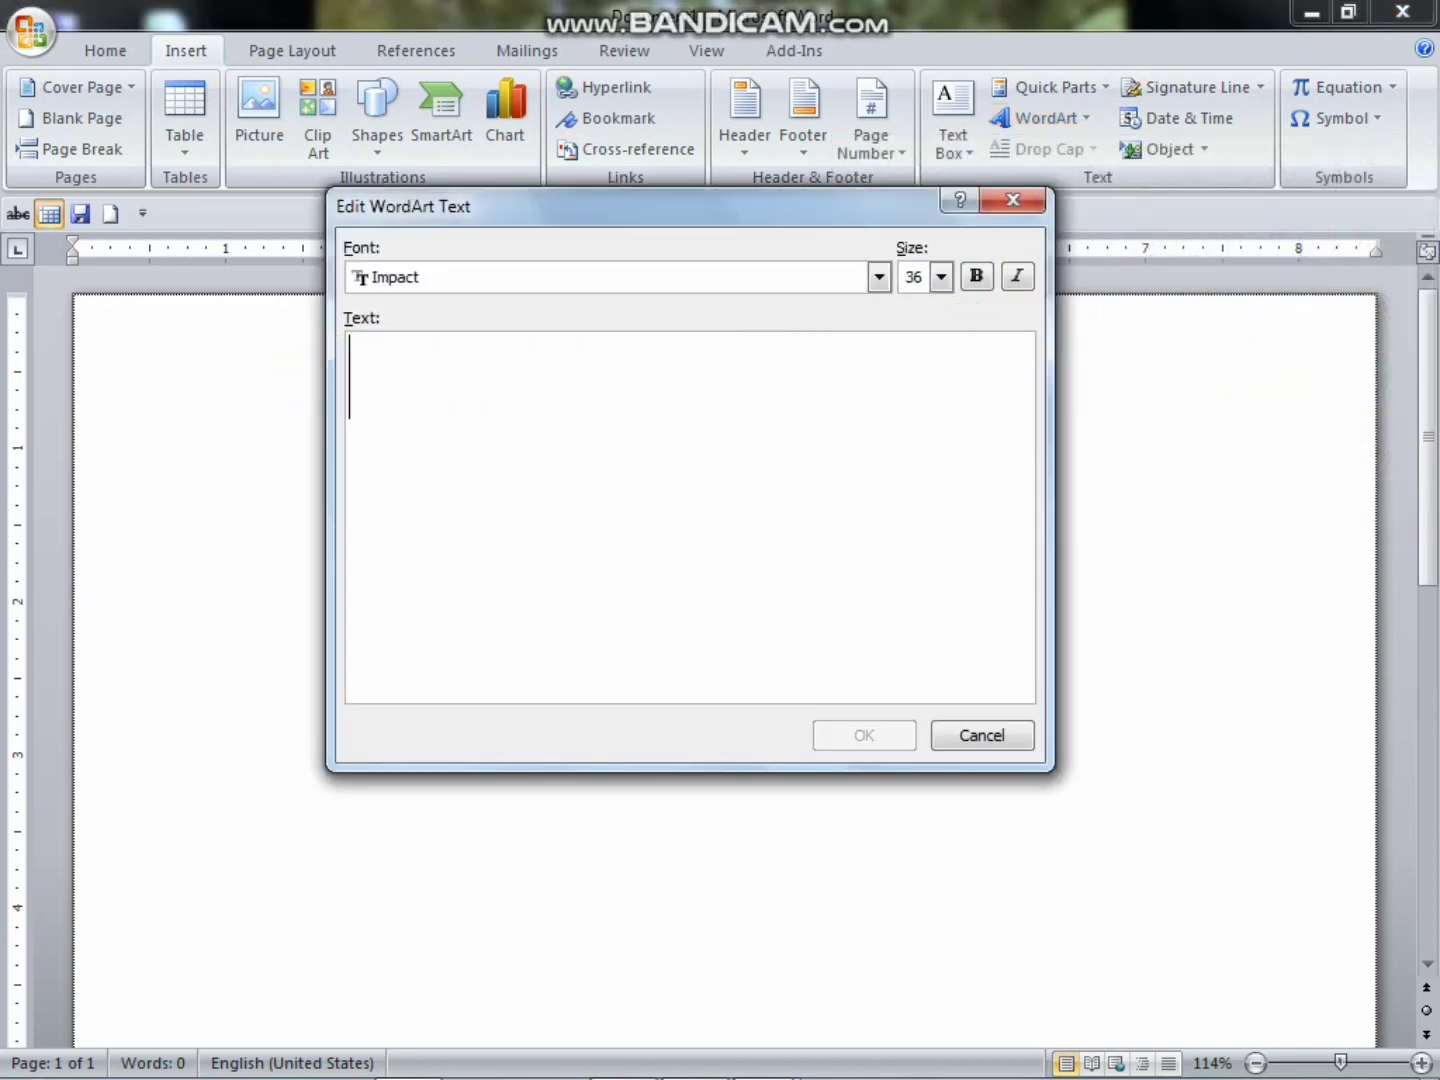
{"action": "type", "text": "am"}
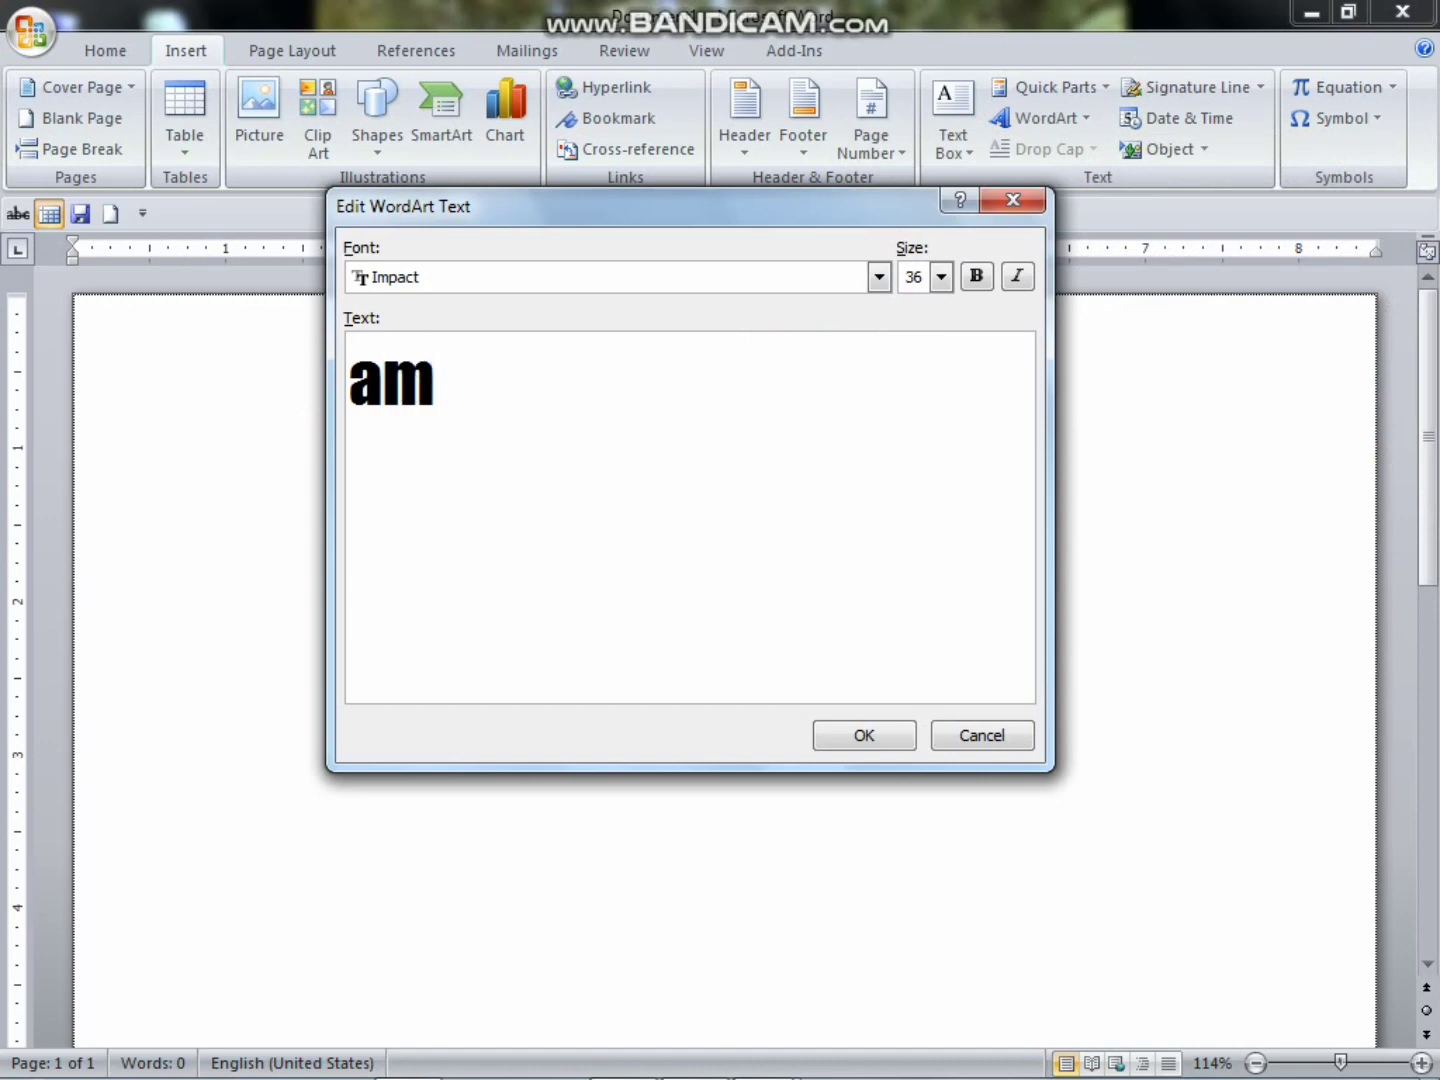
{"action": "type", "text": "ae"}
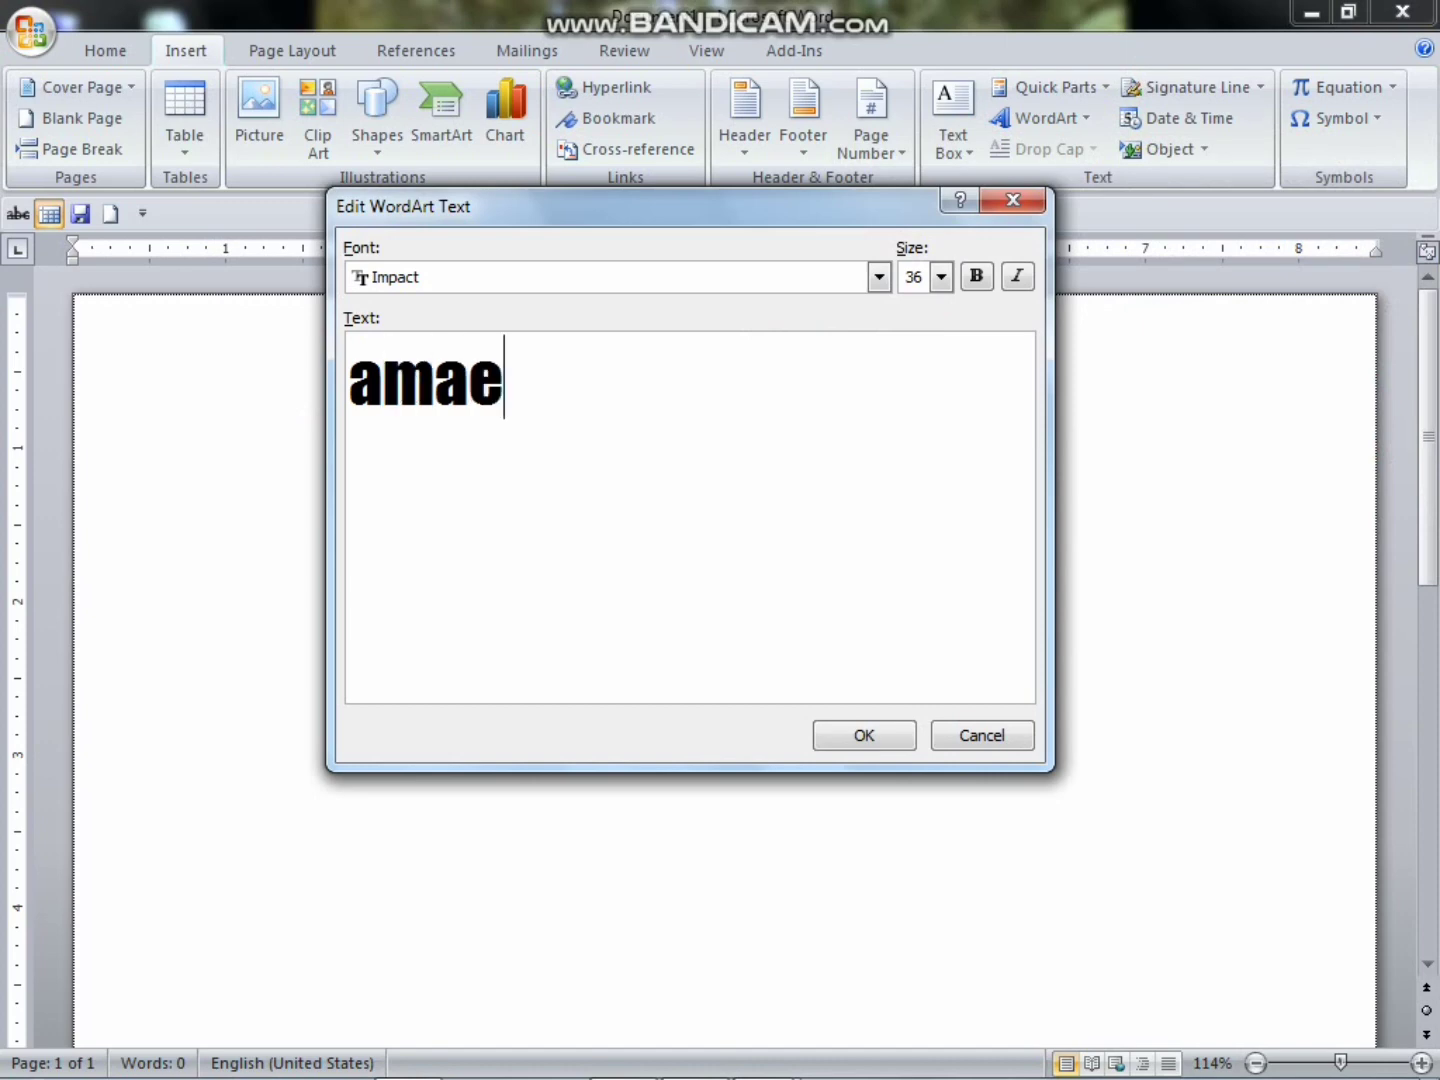
{"action": "key", "text": "BackSpace"}
{"action": "type", "text": "r"}
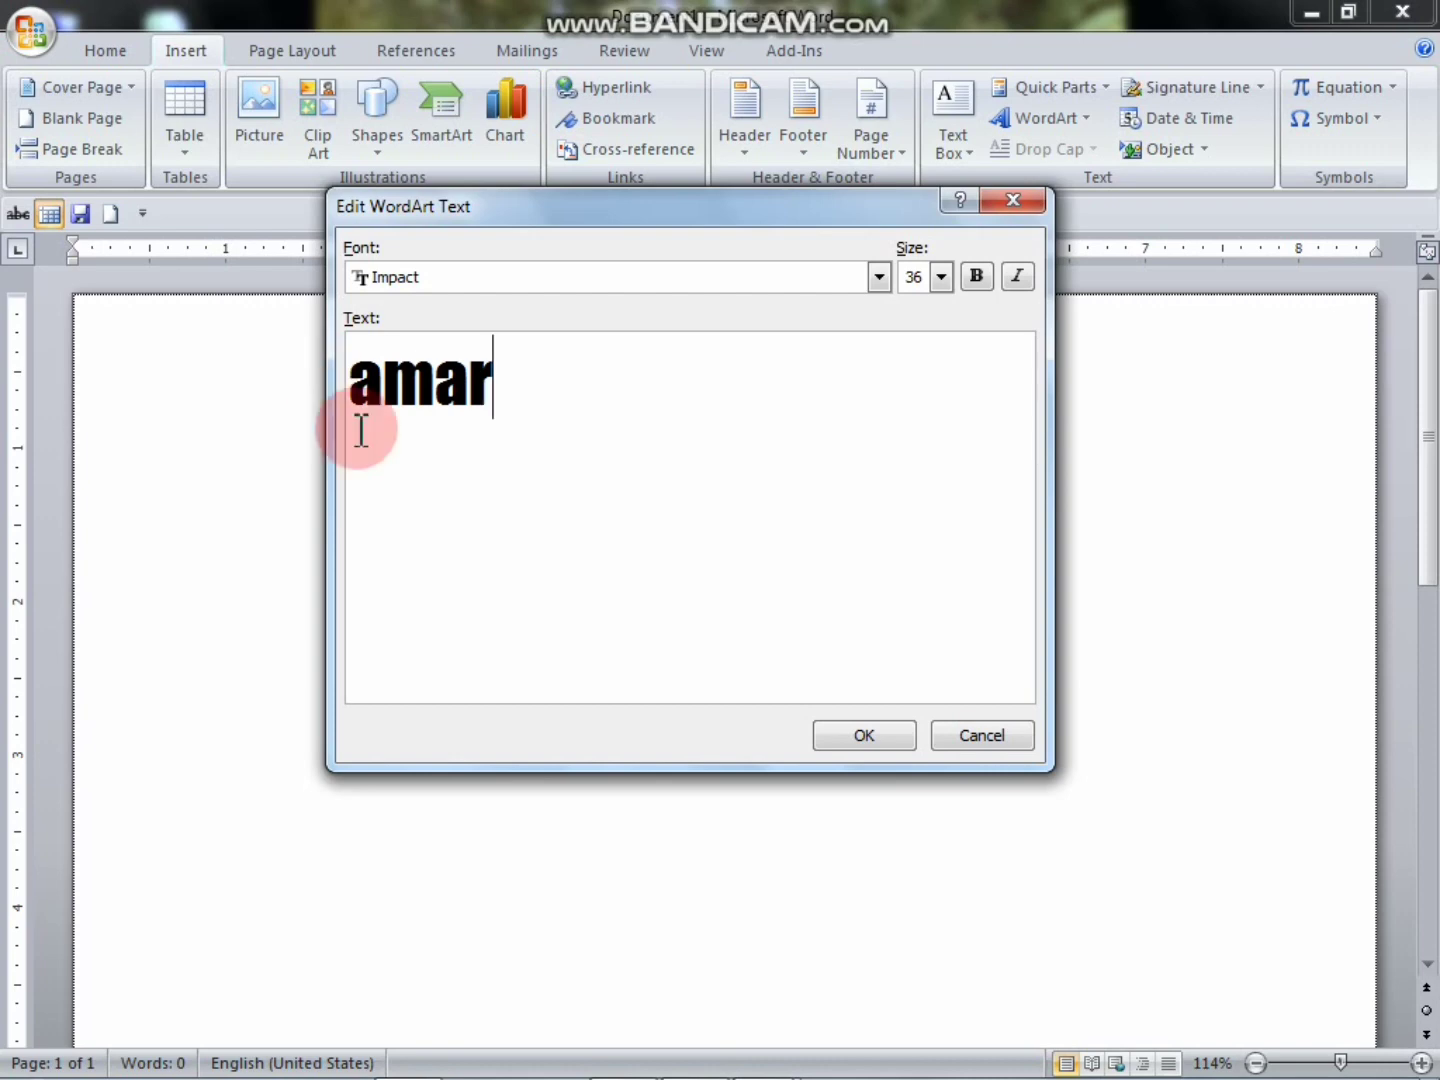
{"action": "left_click", "coordinate": [876, 735]}
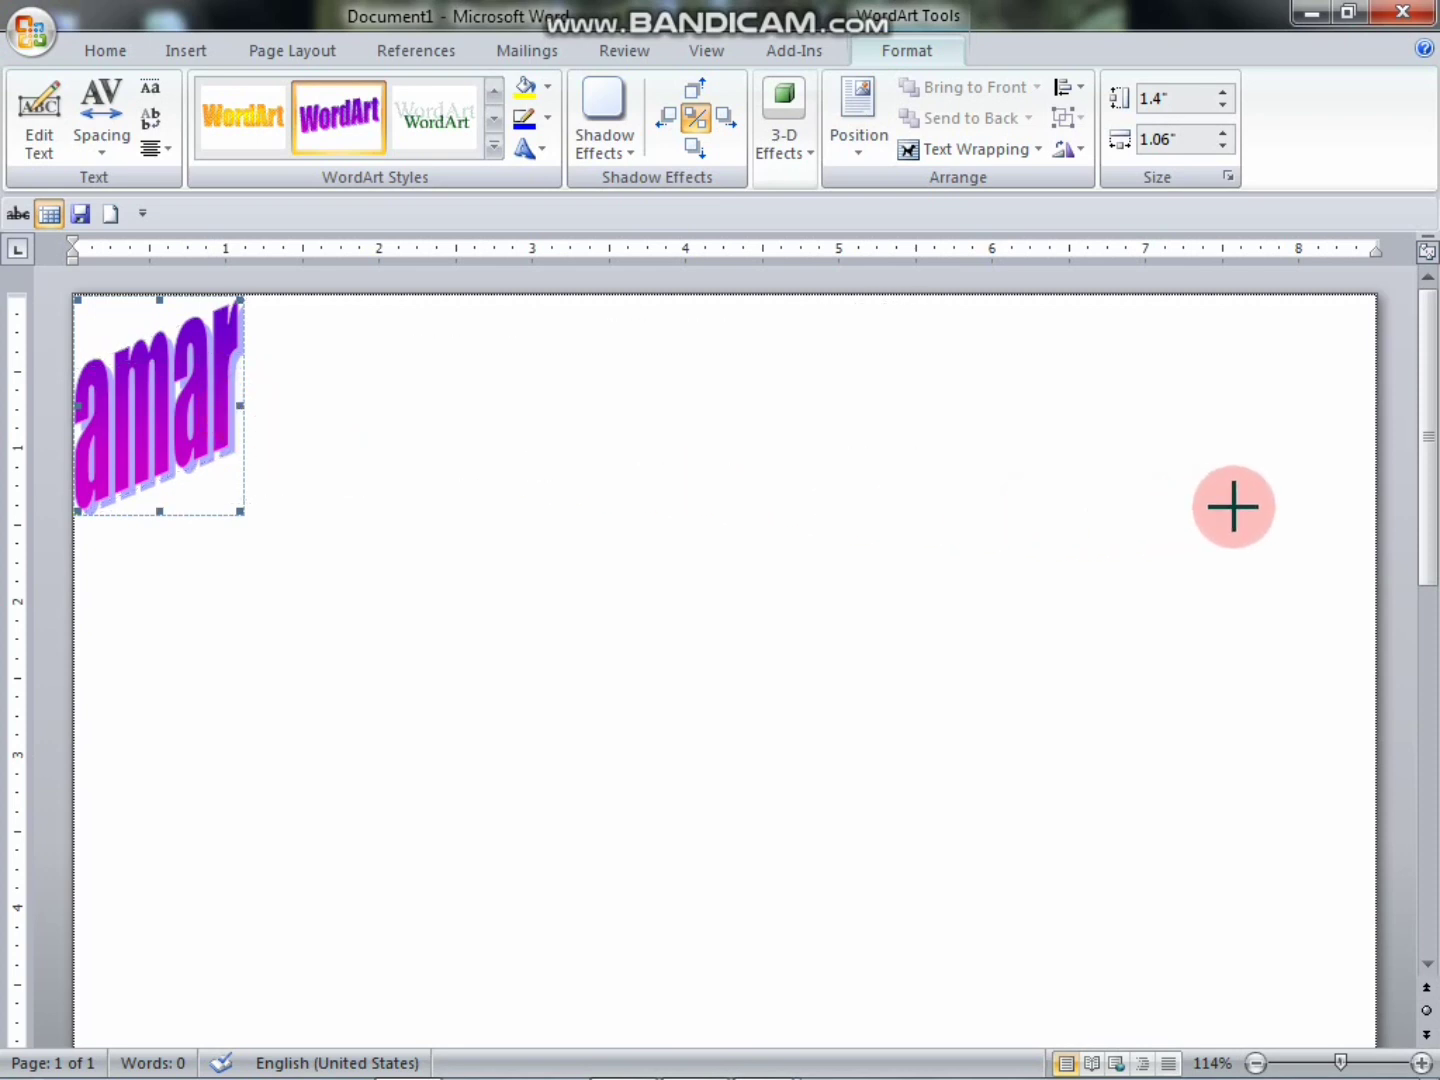
- Stretch the WordArt across the page to about 8" wide and 4.7" high
{"action": "left_click_drag", "start_coordinate": [1233, 506], "coordinate": [1299, 514]}
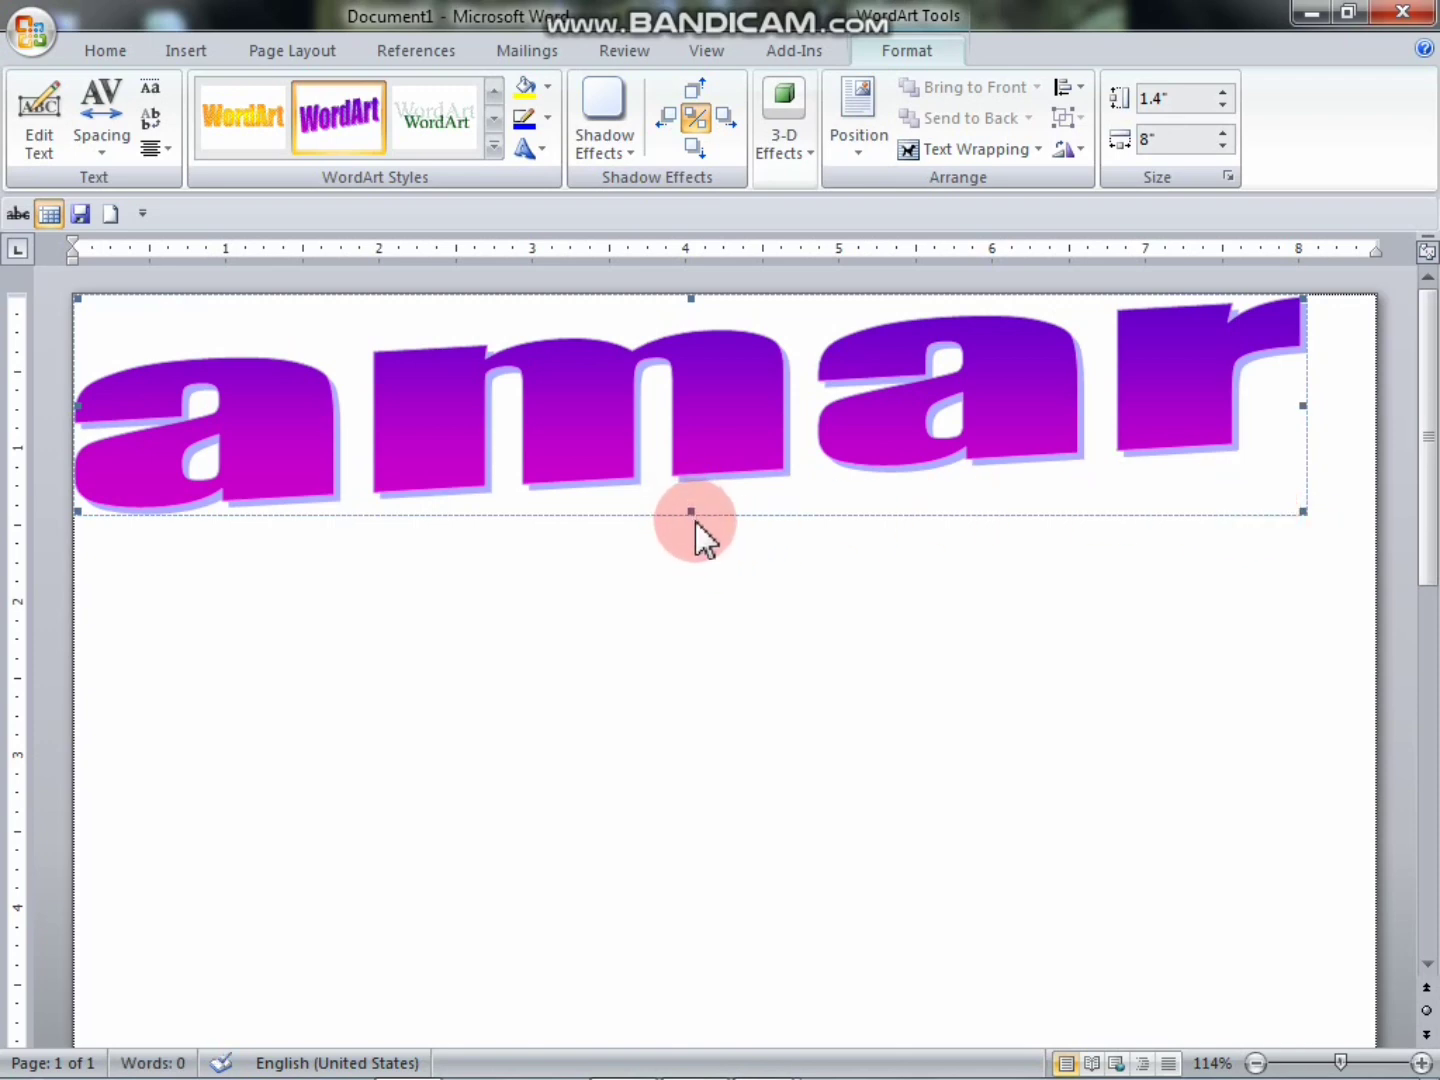
{"action": "left_click_drag", "start_coordinate": [699, 737], "coordinate": [736, 1015]}
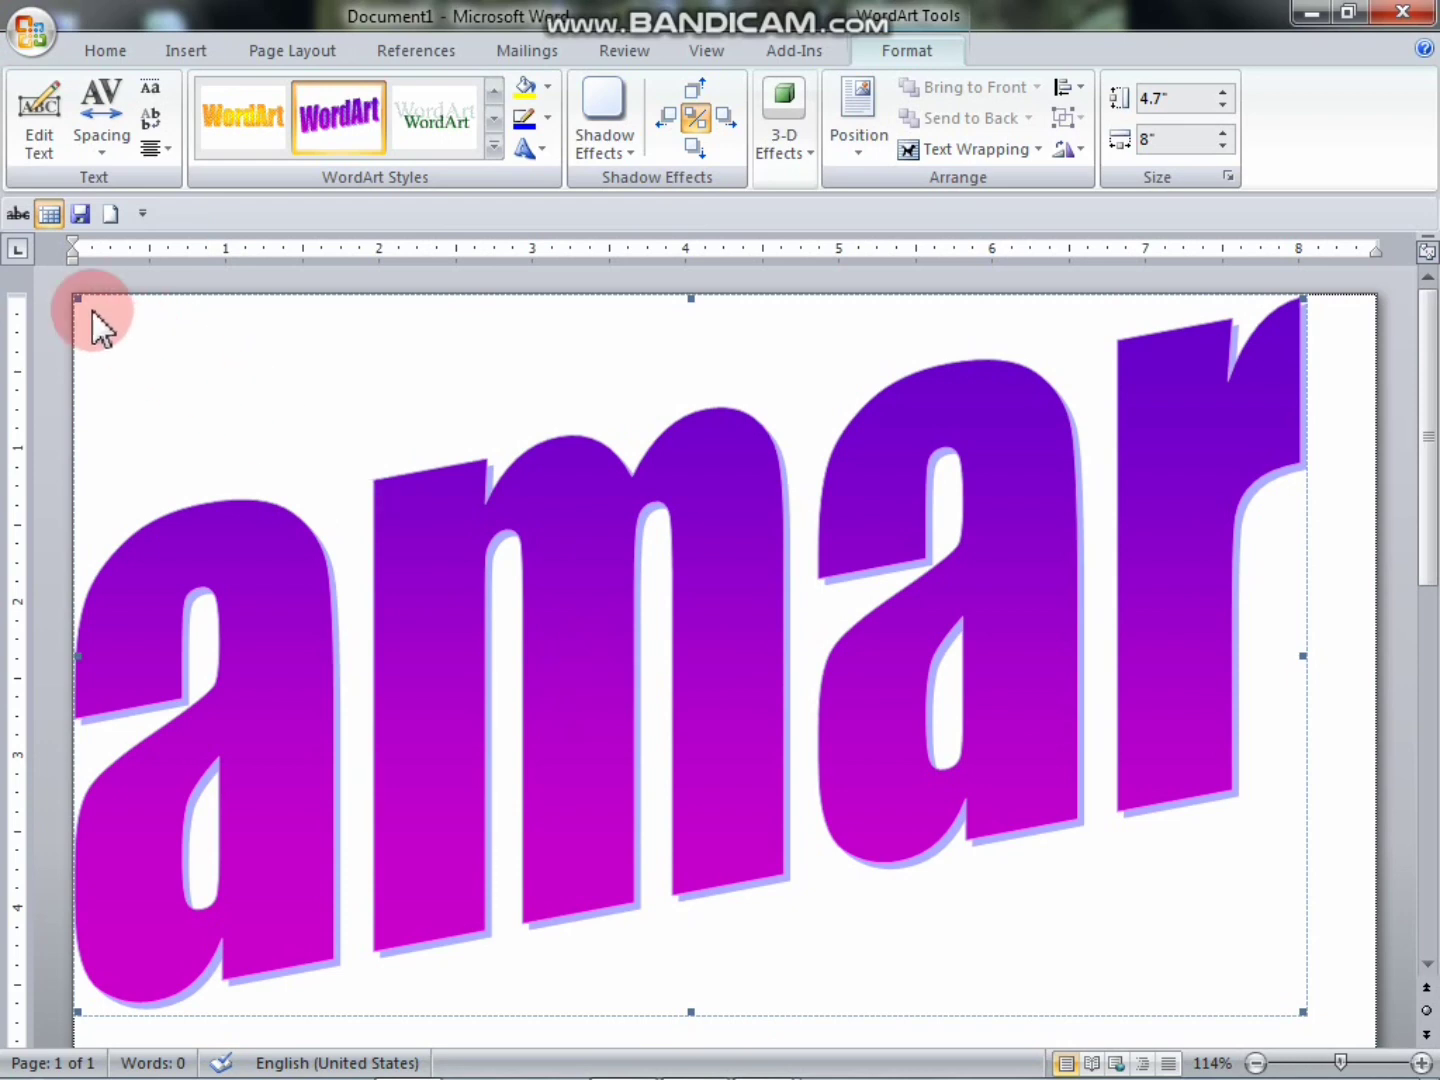
- Change the WordArt text to a different first name by replacing its last two letters
{"action": "left_click", "coordinate": [42, 150]}
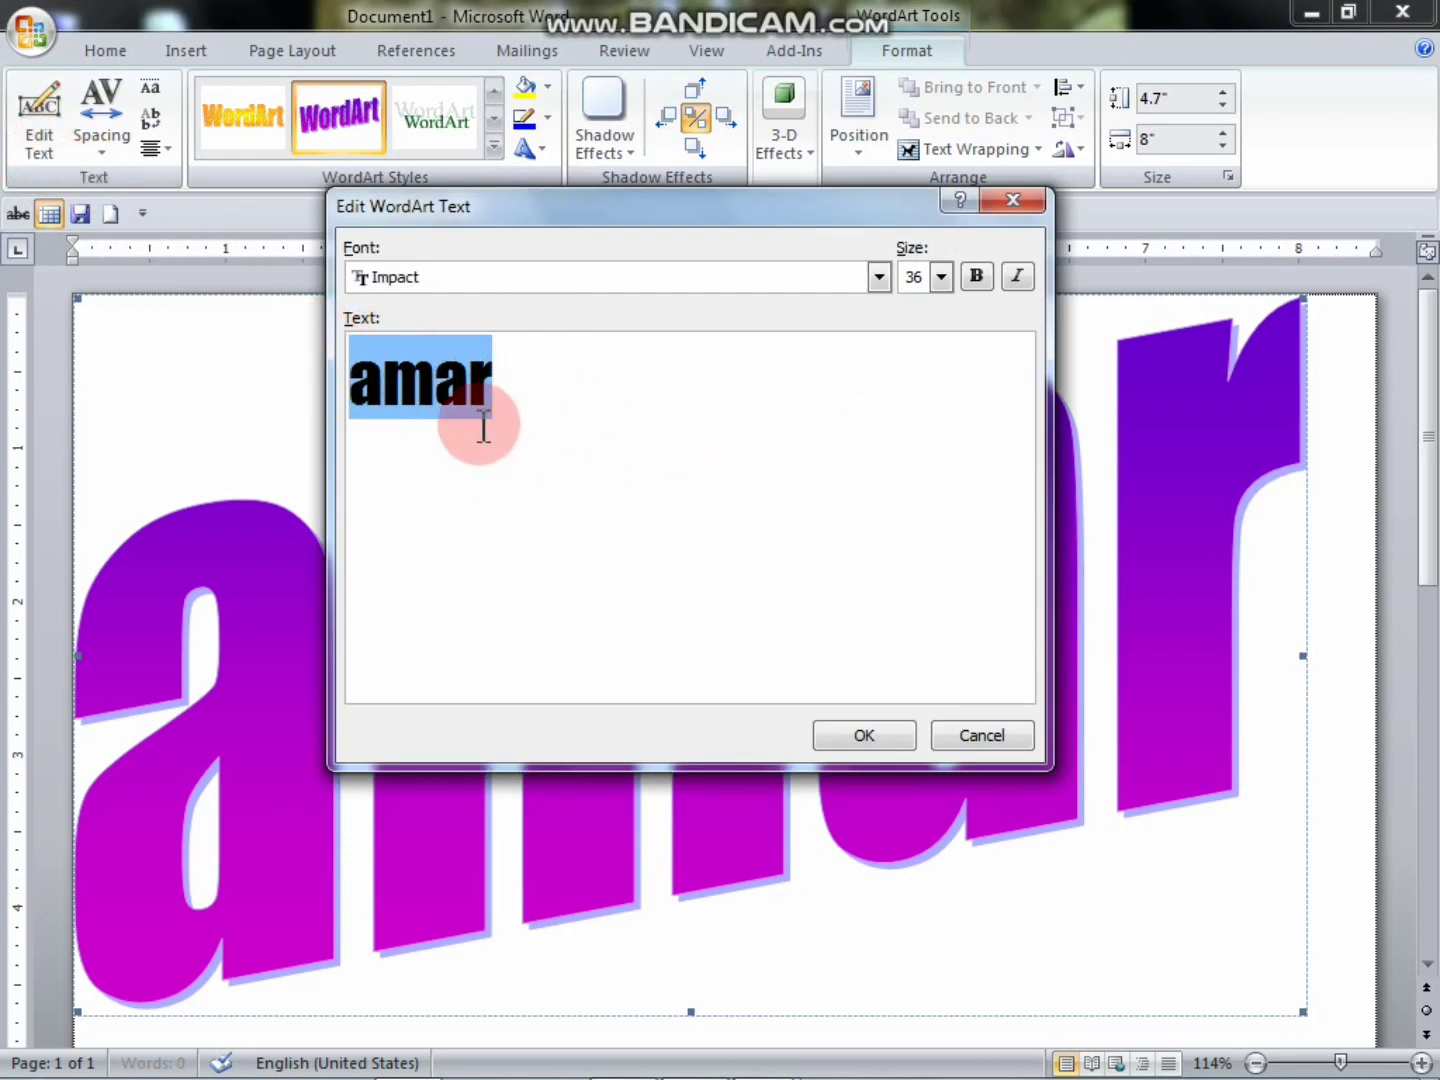
{"action": "left_click", "coordinate": [531, 380]}
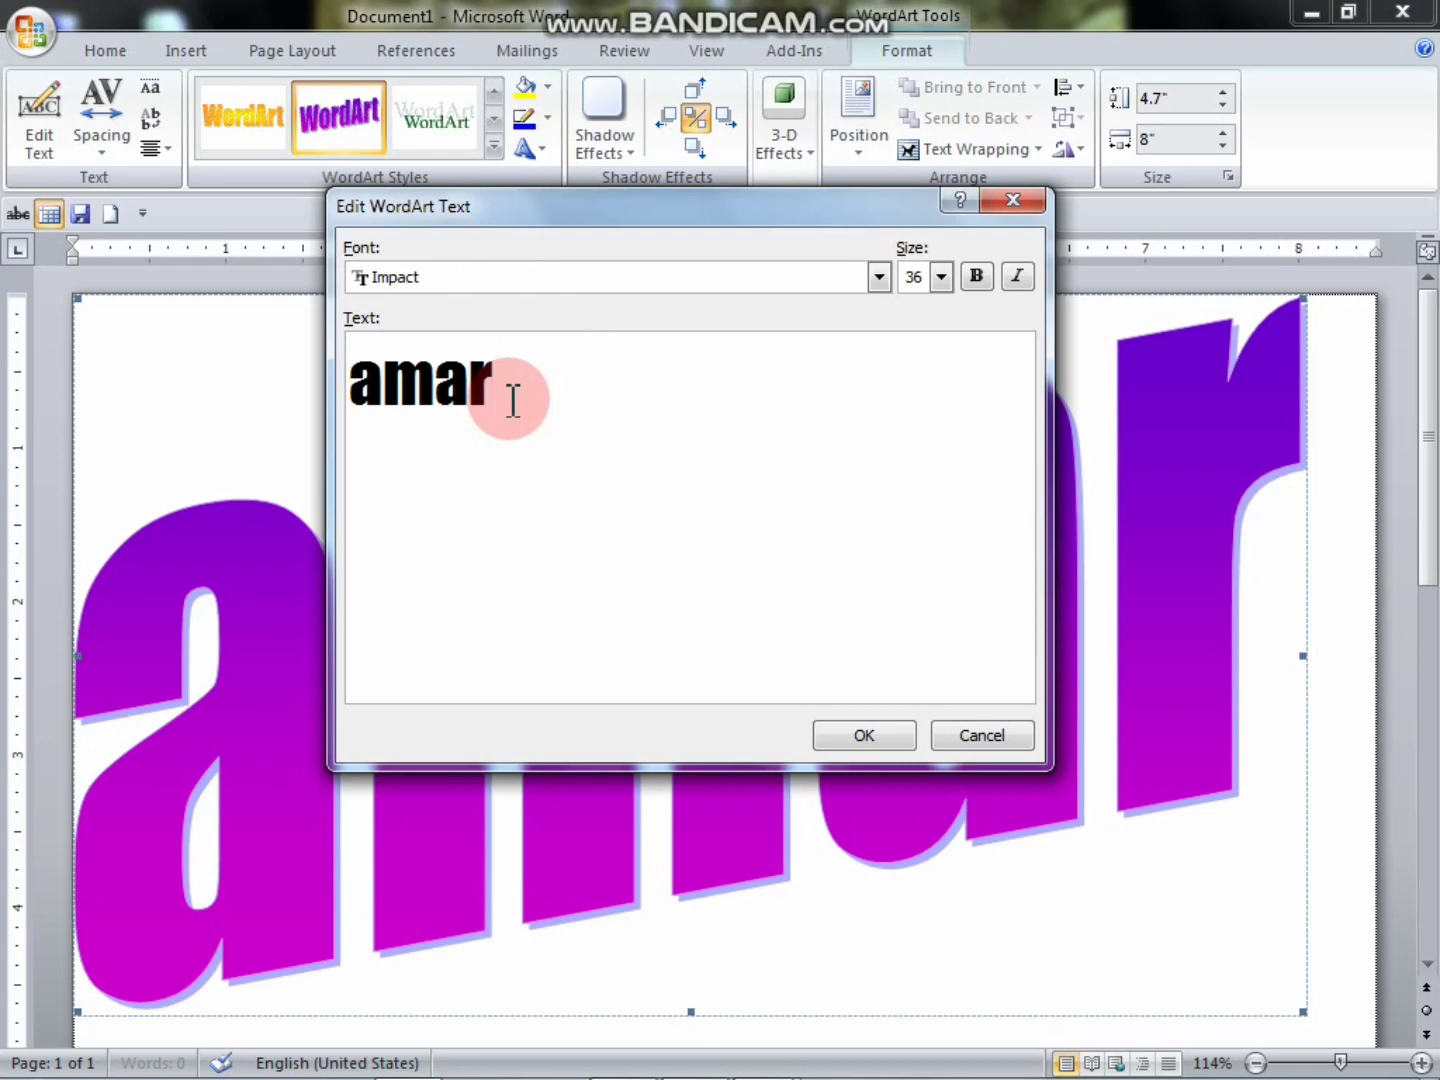
{"action": "key", "text": "BackSpace"}
{"action": "key", "text": "BackSpace"}
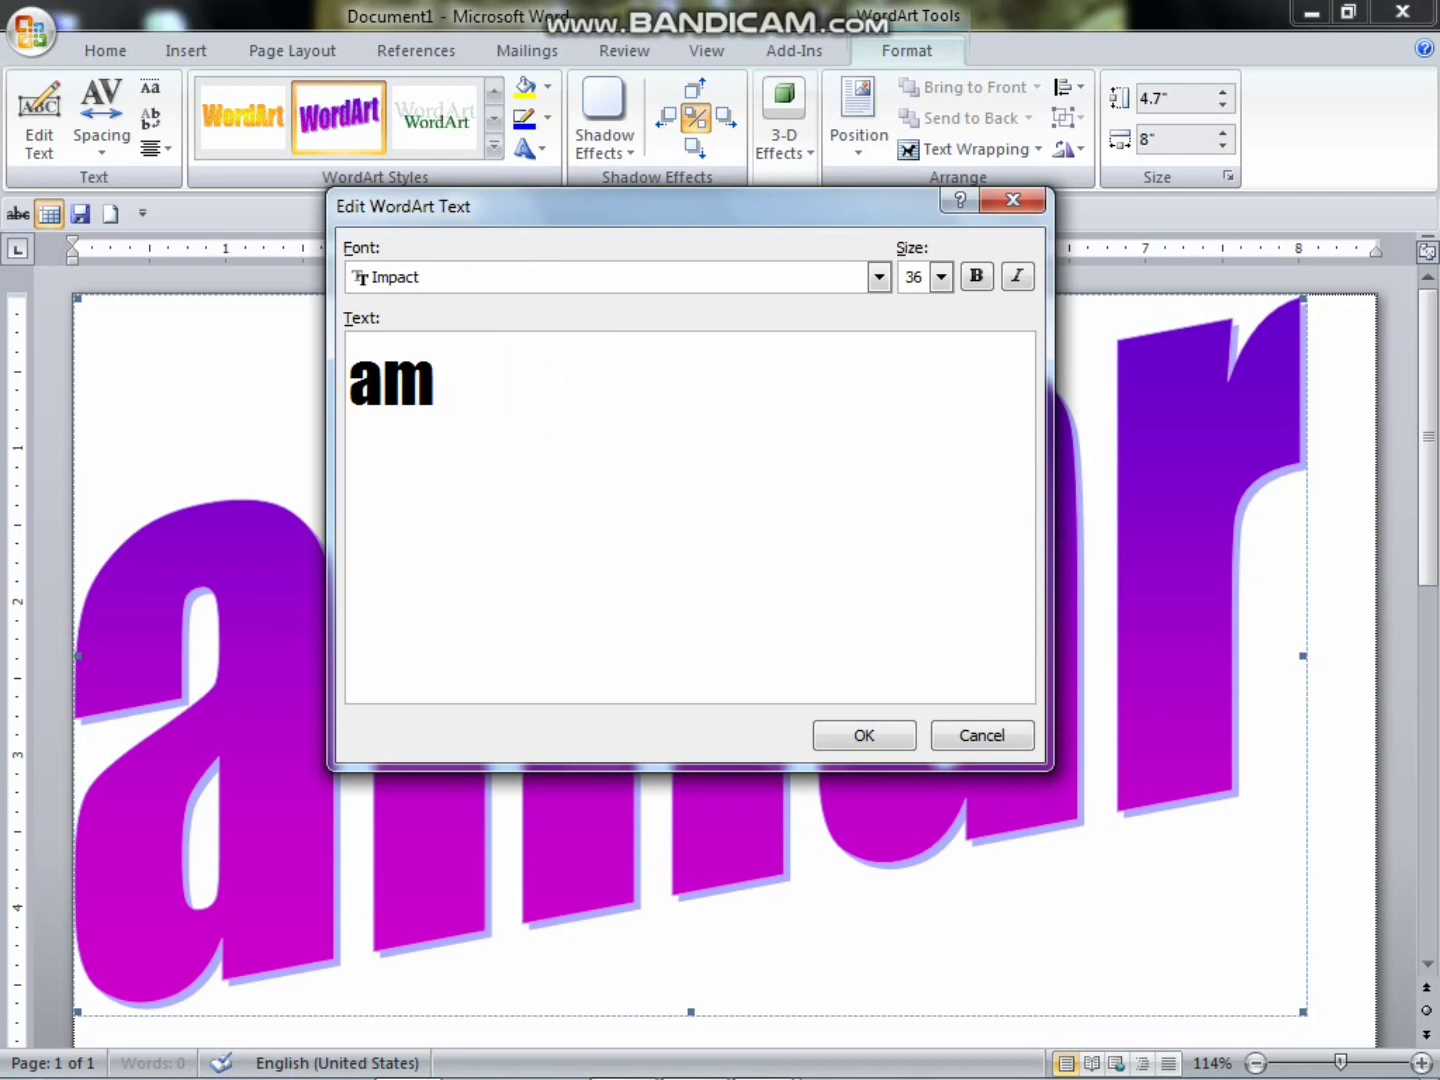
{"action": "type", "text": "in"}
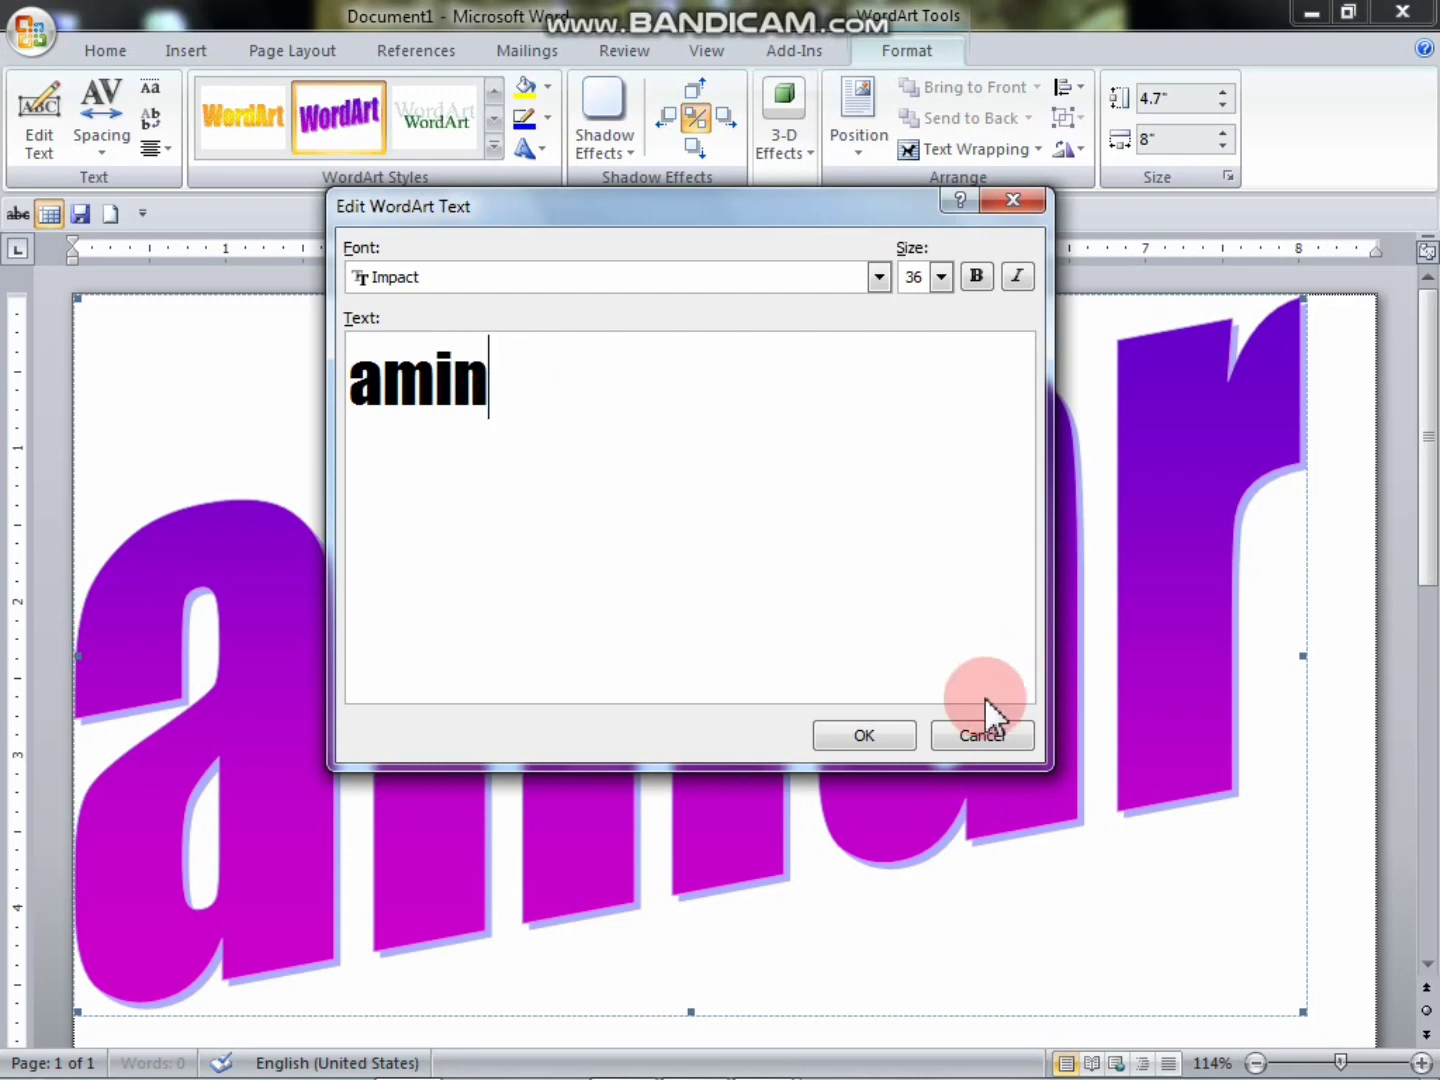
{"action": "left_click", "coordinate": [868, 724]}
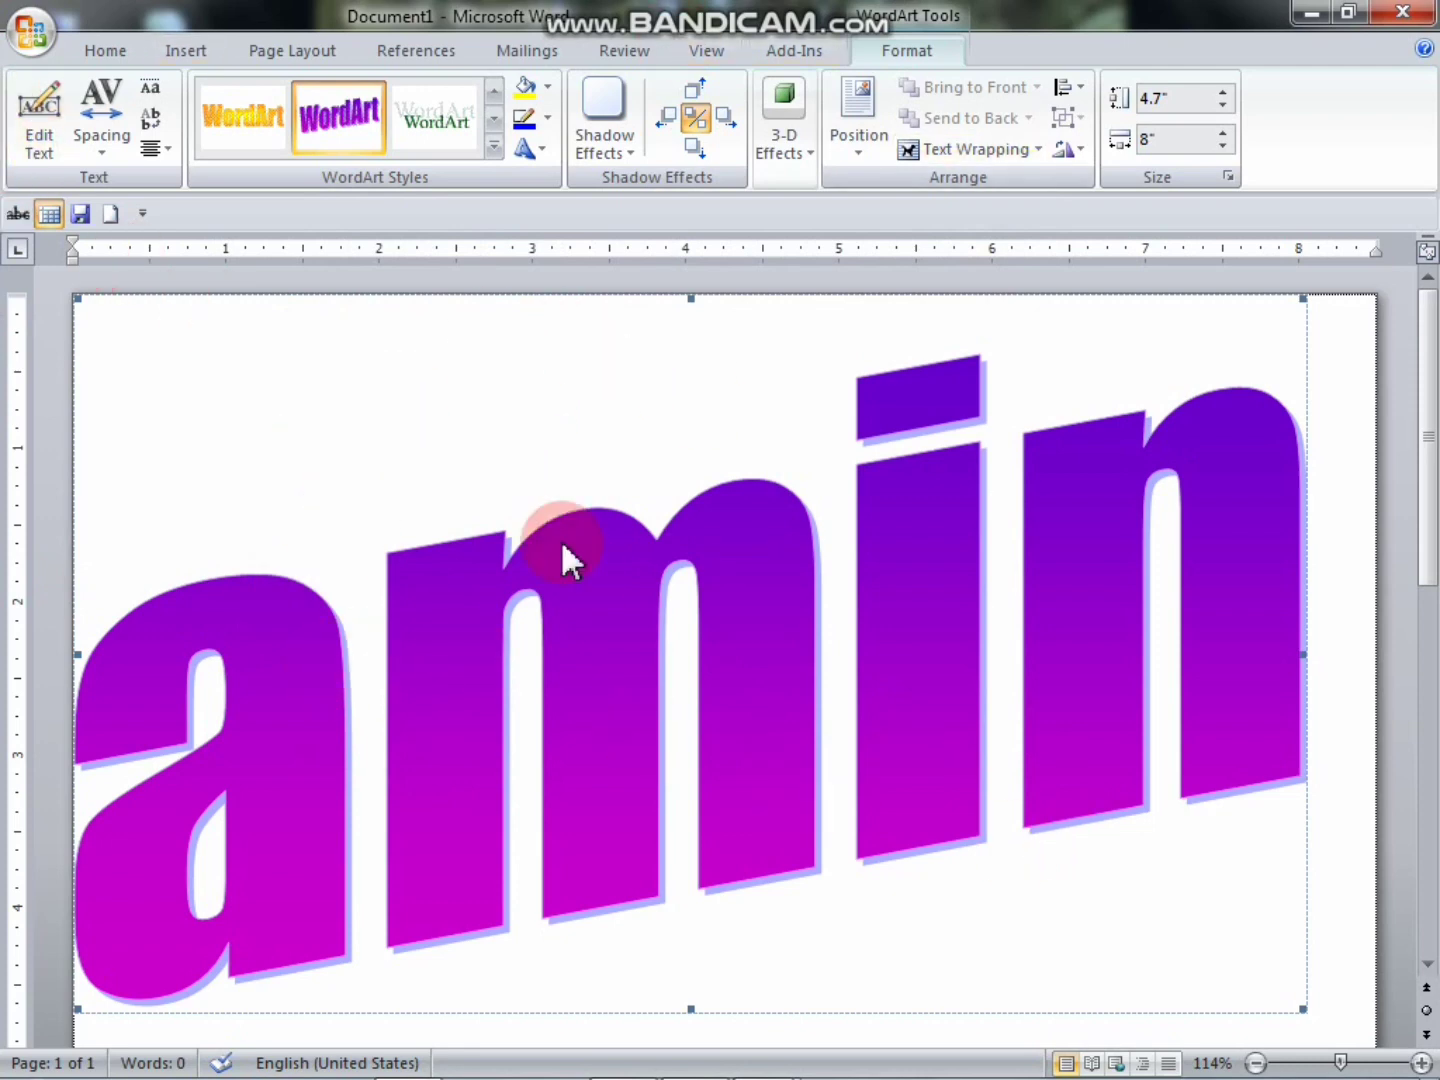
- Try the Loose, Very Loose and Tight character spacings on the WordArt in turn
{"action": "left_click", "coordinate": [102, 157]}
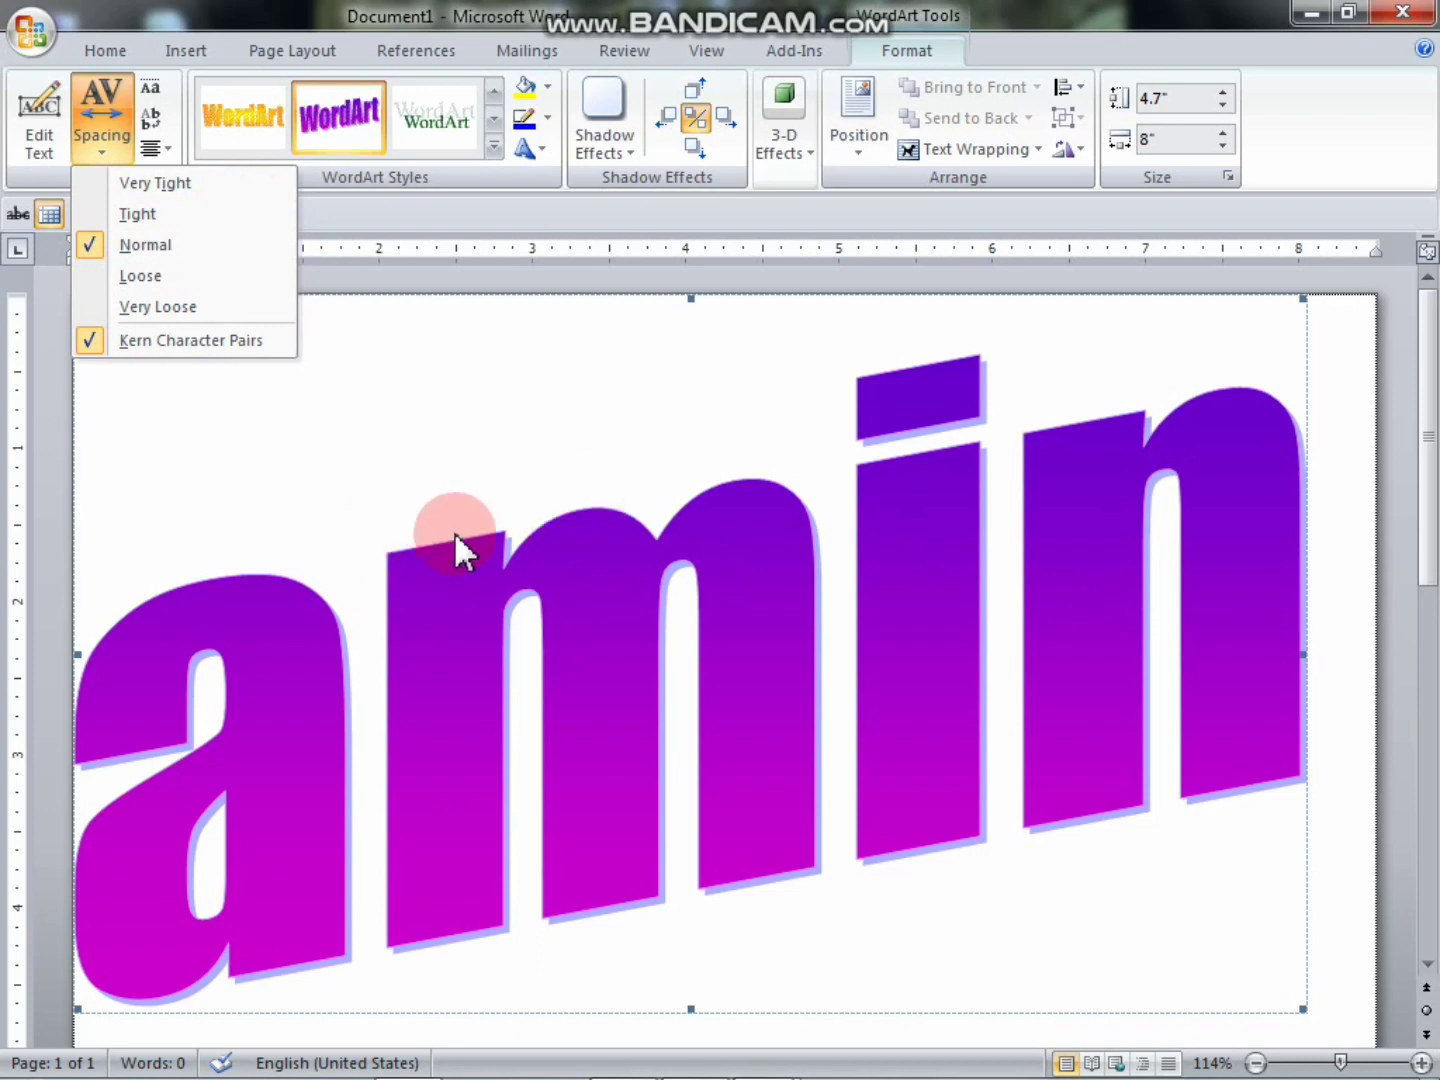
{"action": "left_click", "coordinate": [156, 279]}
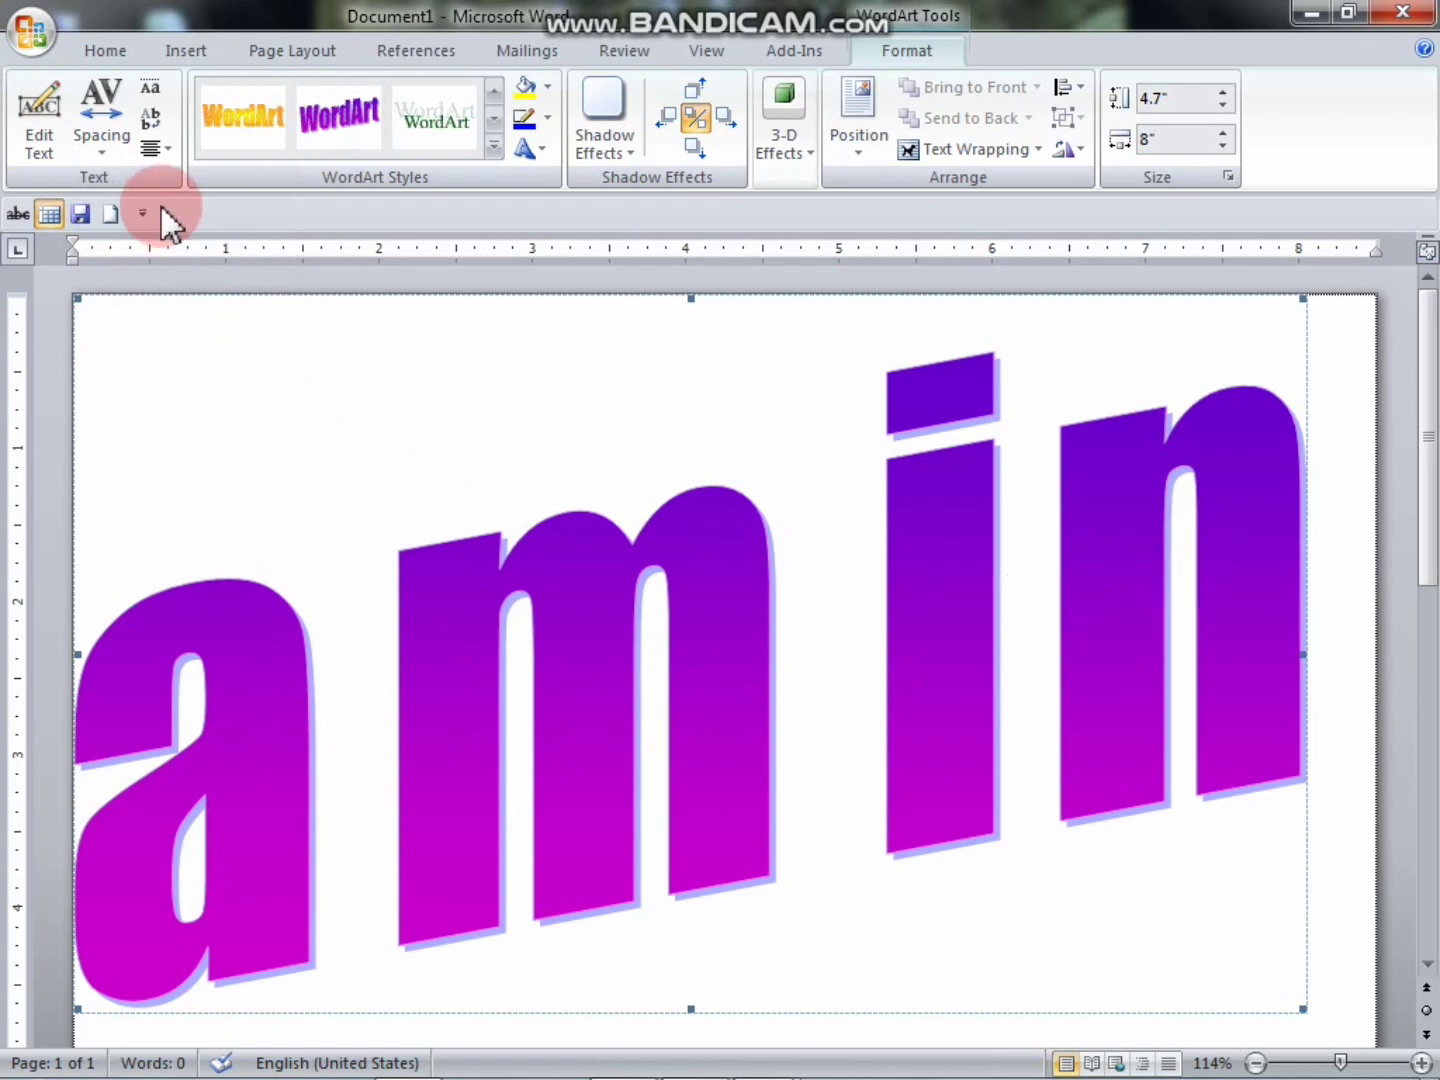
{"action": "left_click", "coordinate": [116, 150]}
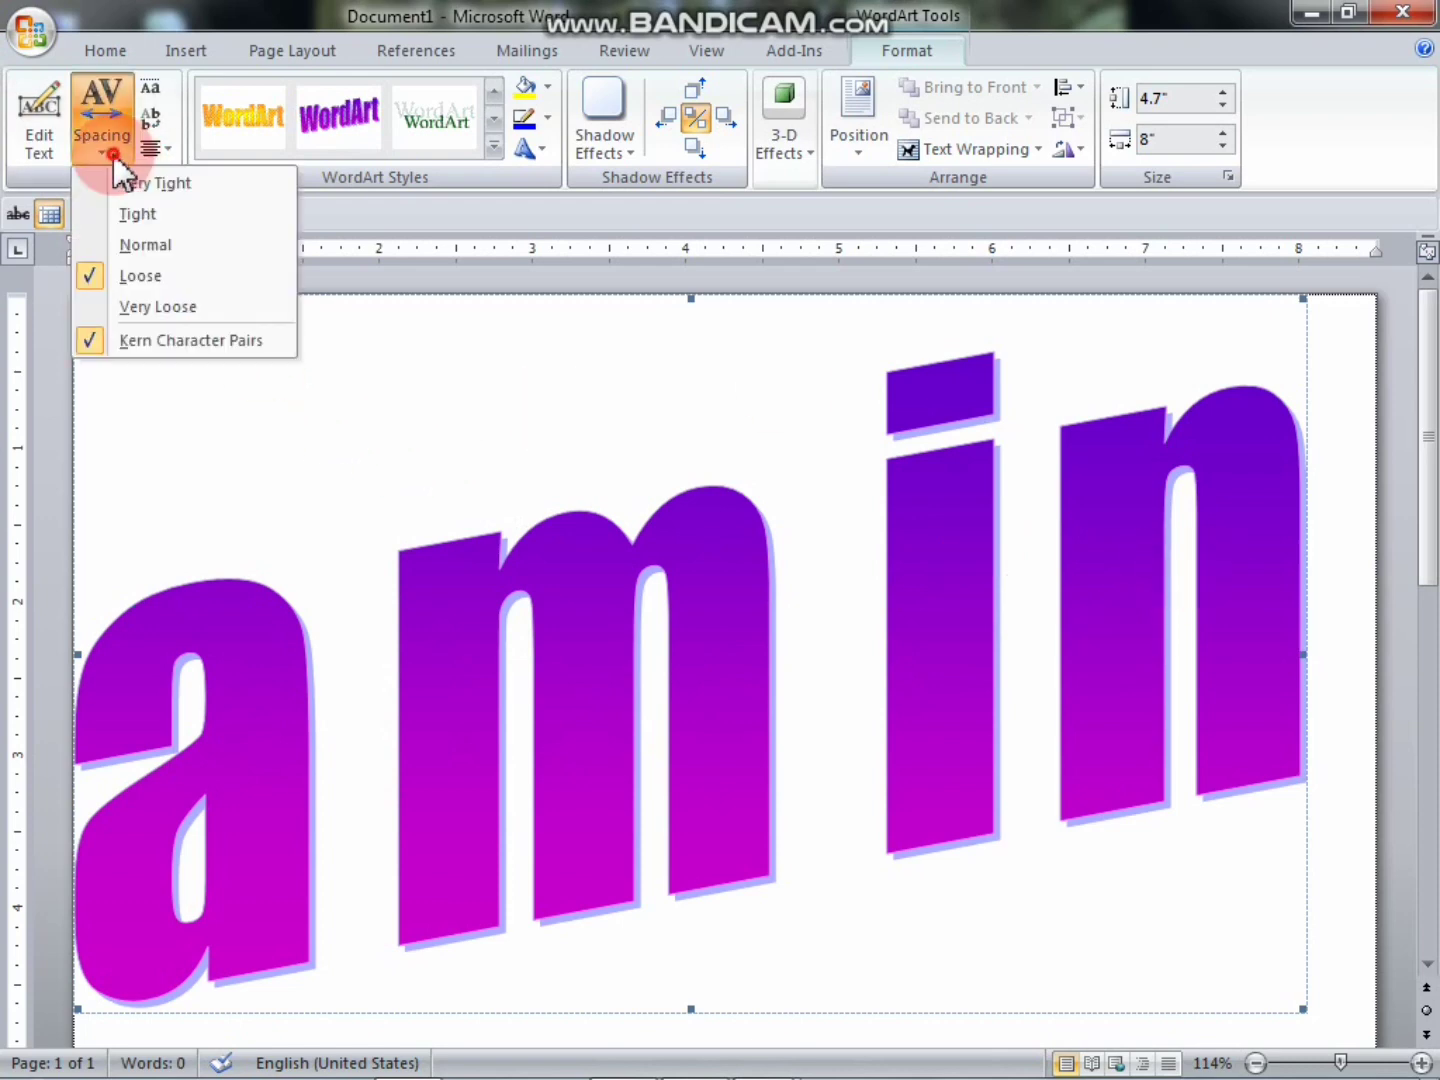
{"action": "left_click", "coordinate": [149, 316]}
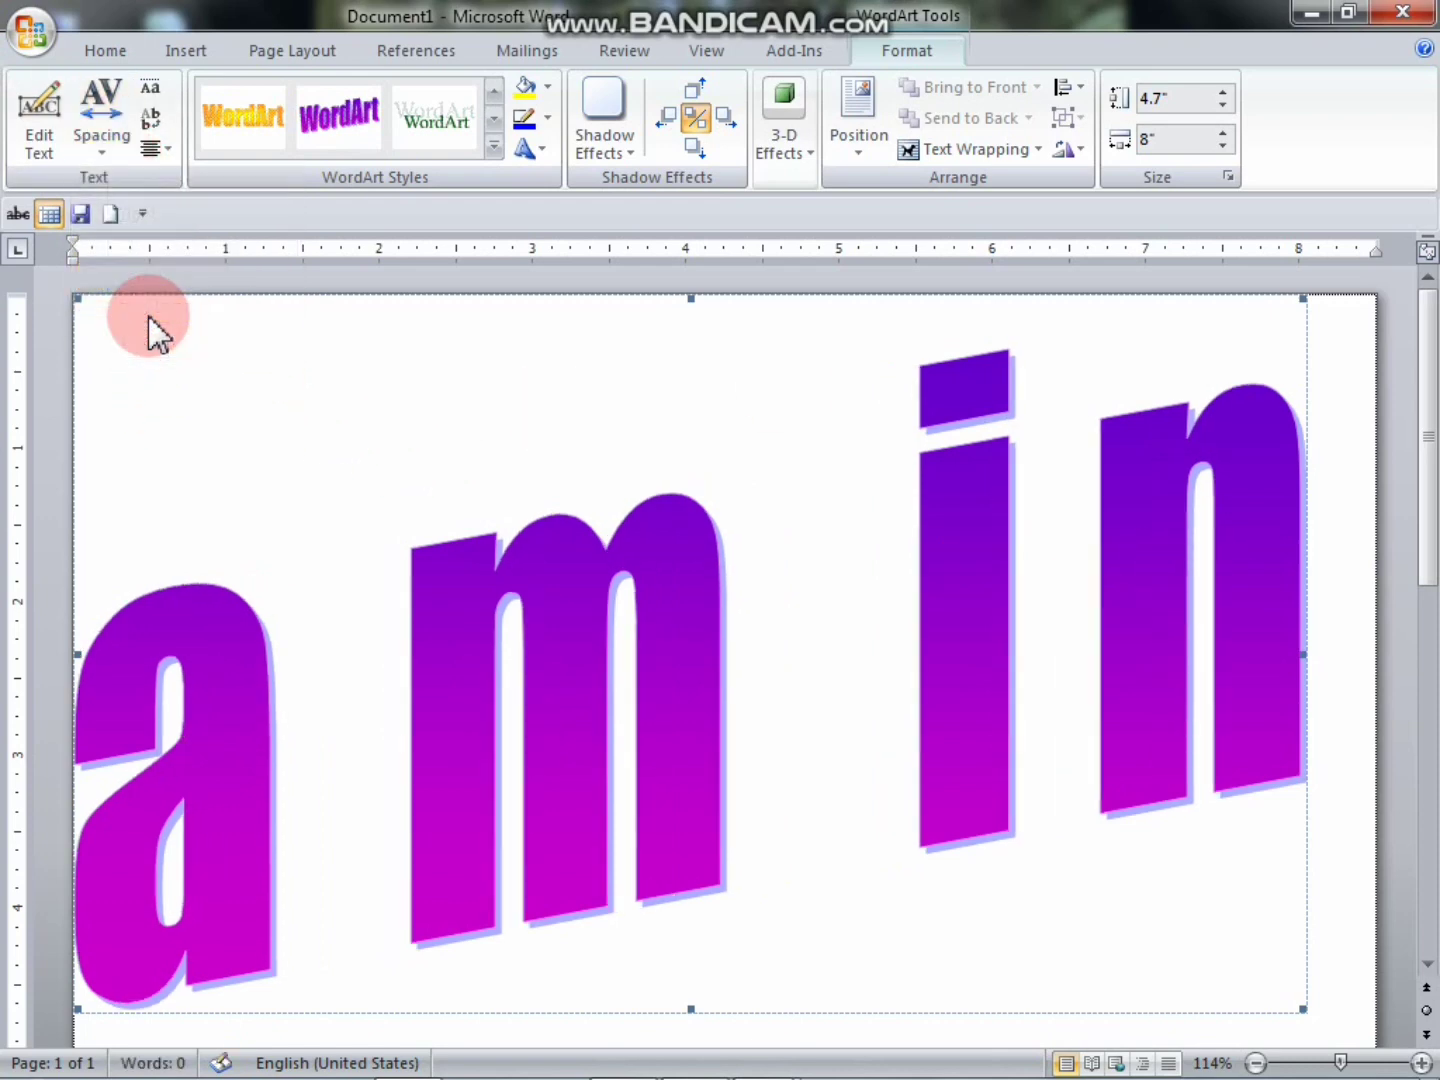
{"action": "left_click", "coordinate": [100, 149]}
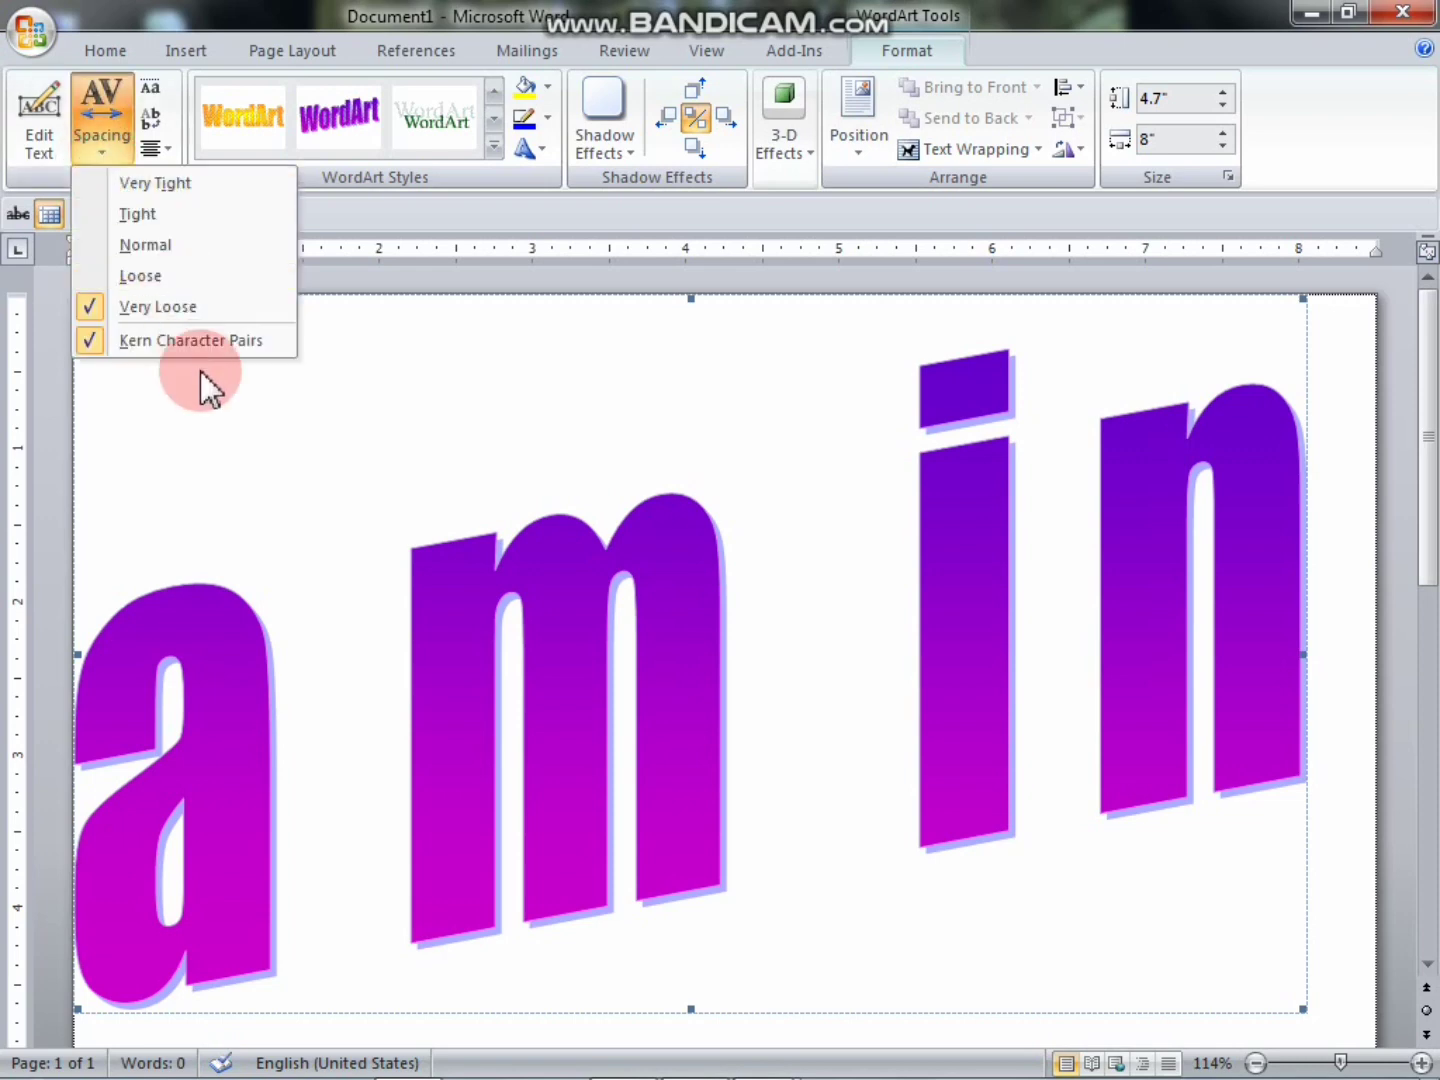
{"action": "left_click", "coordinate": [159, 212]}
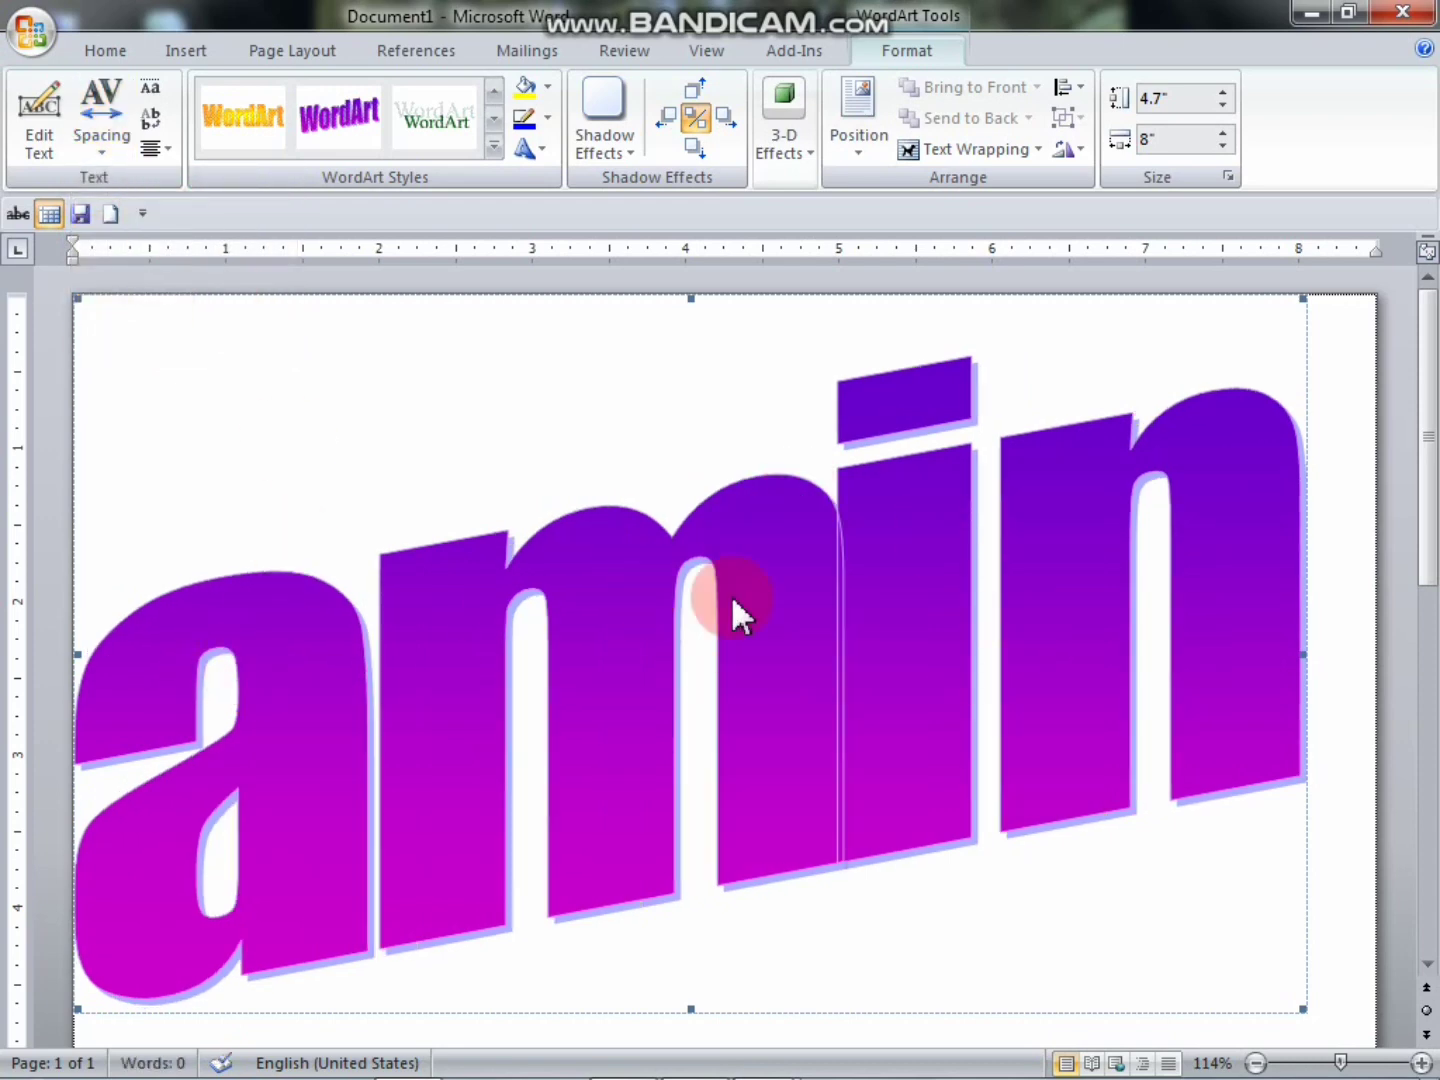
- Set the WordArt's character spacing to Very Tight
{"action": "left_click", "coordinate": [111, 142]}
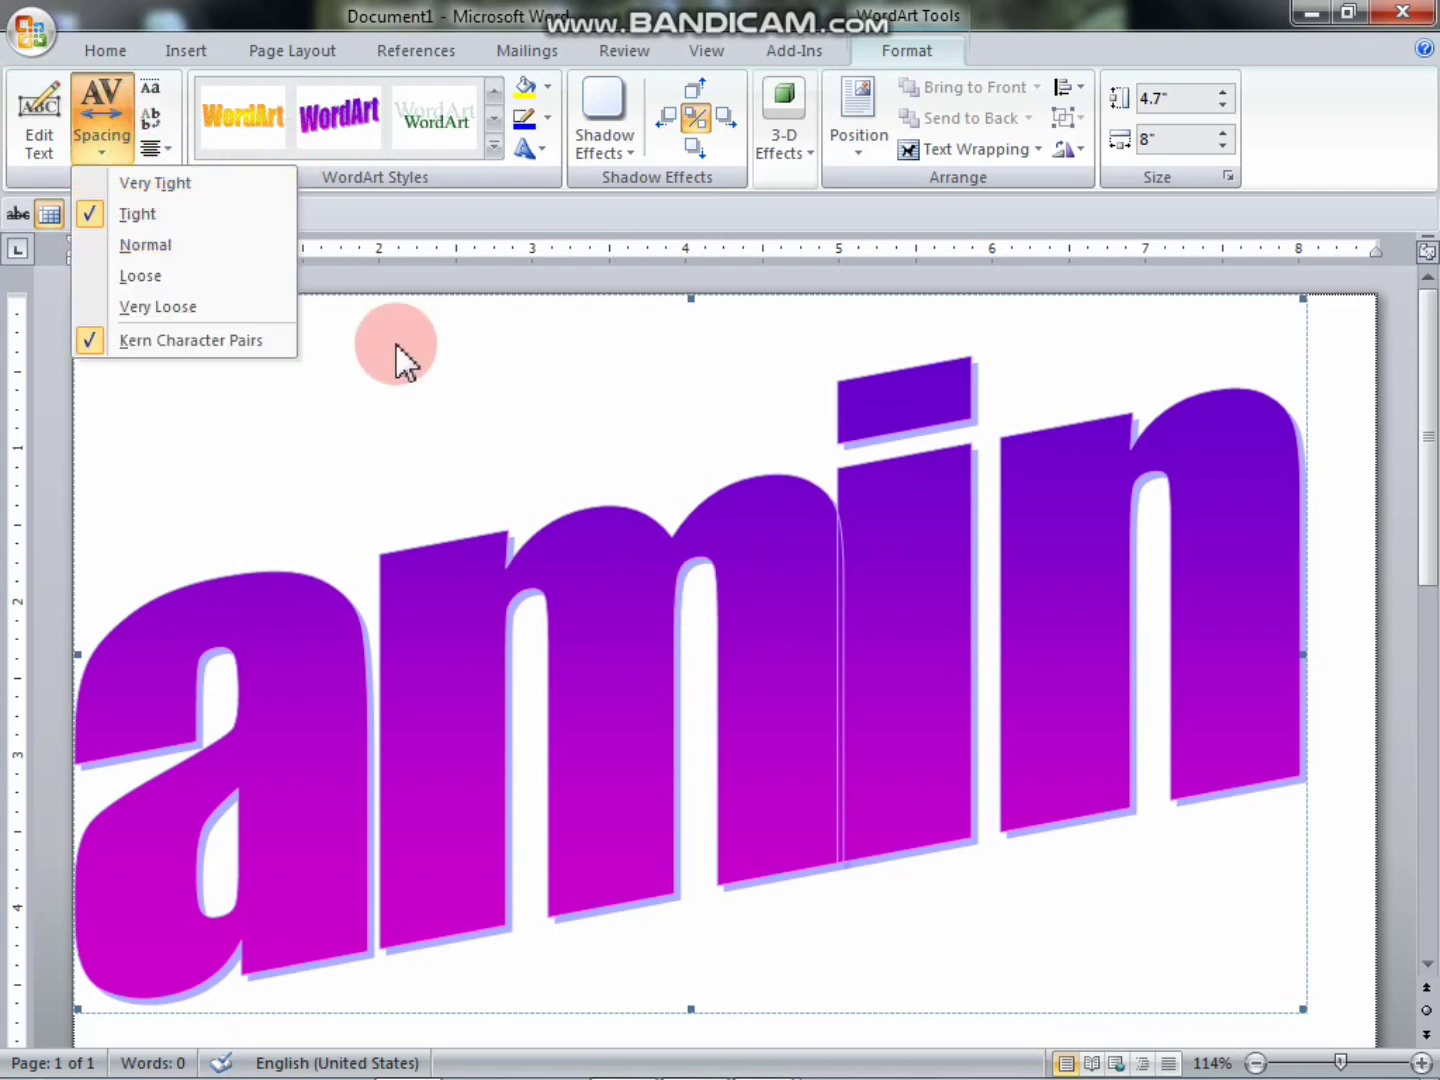
{"action": "left_click", "coordinate": [165, 185]}
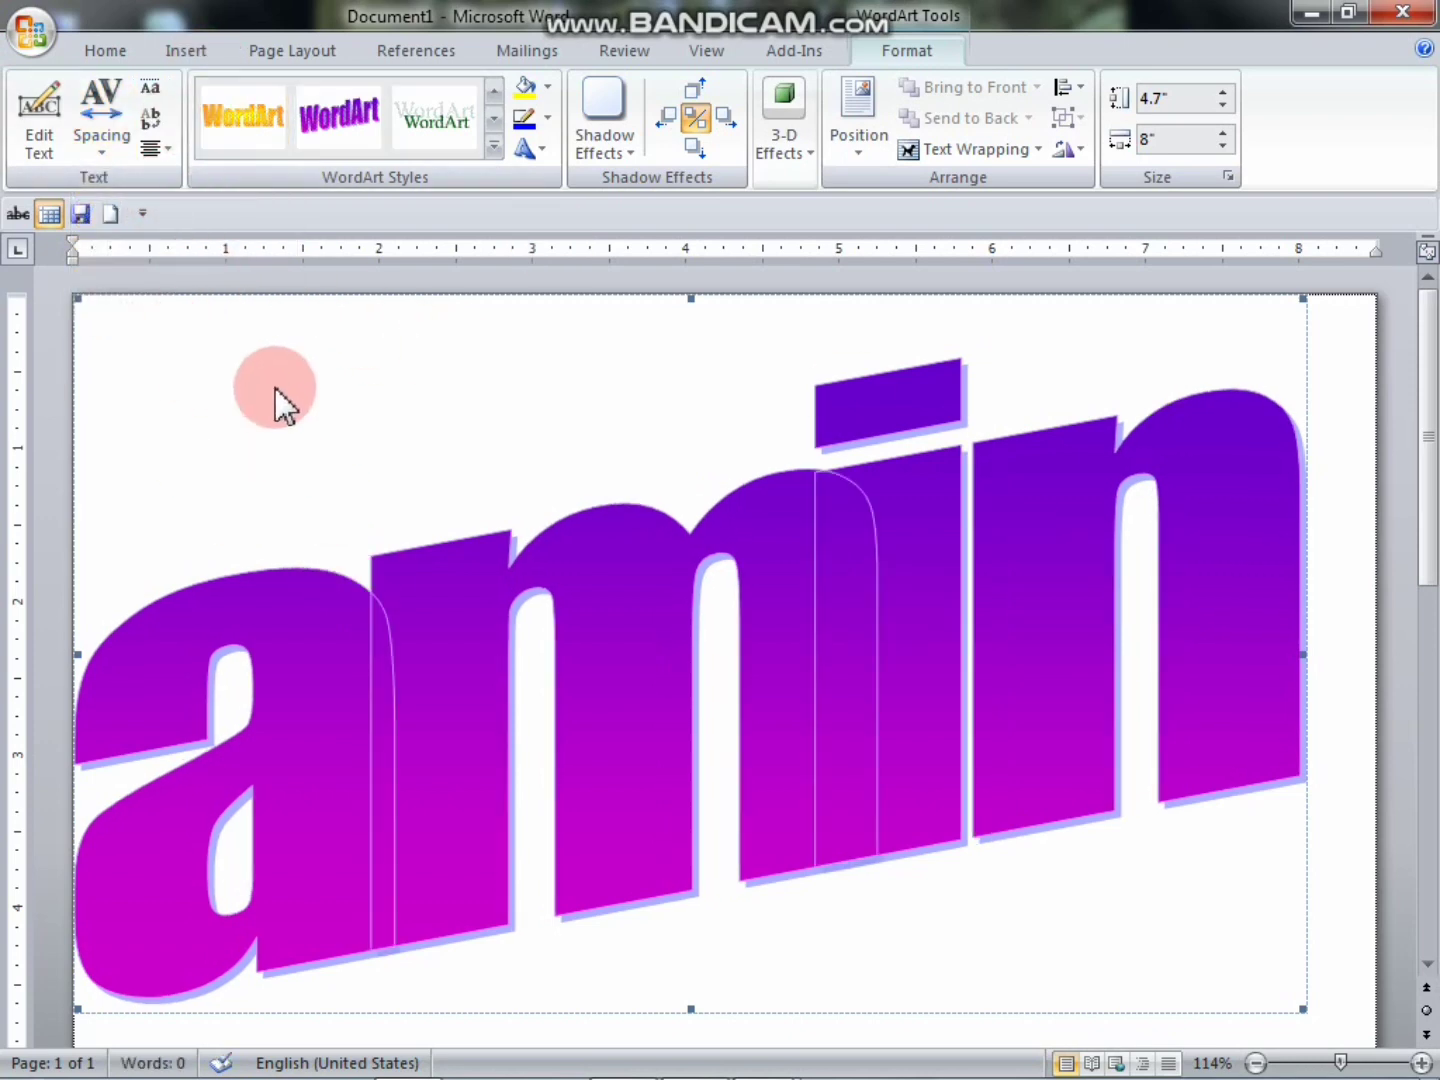
- Try making all WordArt letters the same height, and turn the option off again
{"action": "left_click", "coordinate": [149, 91]}
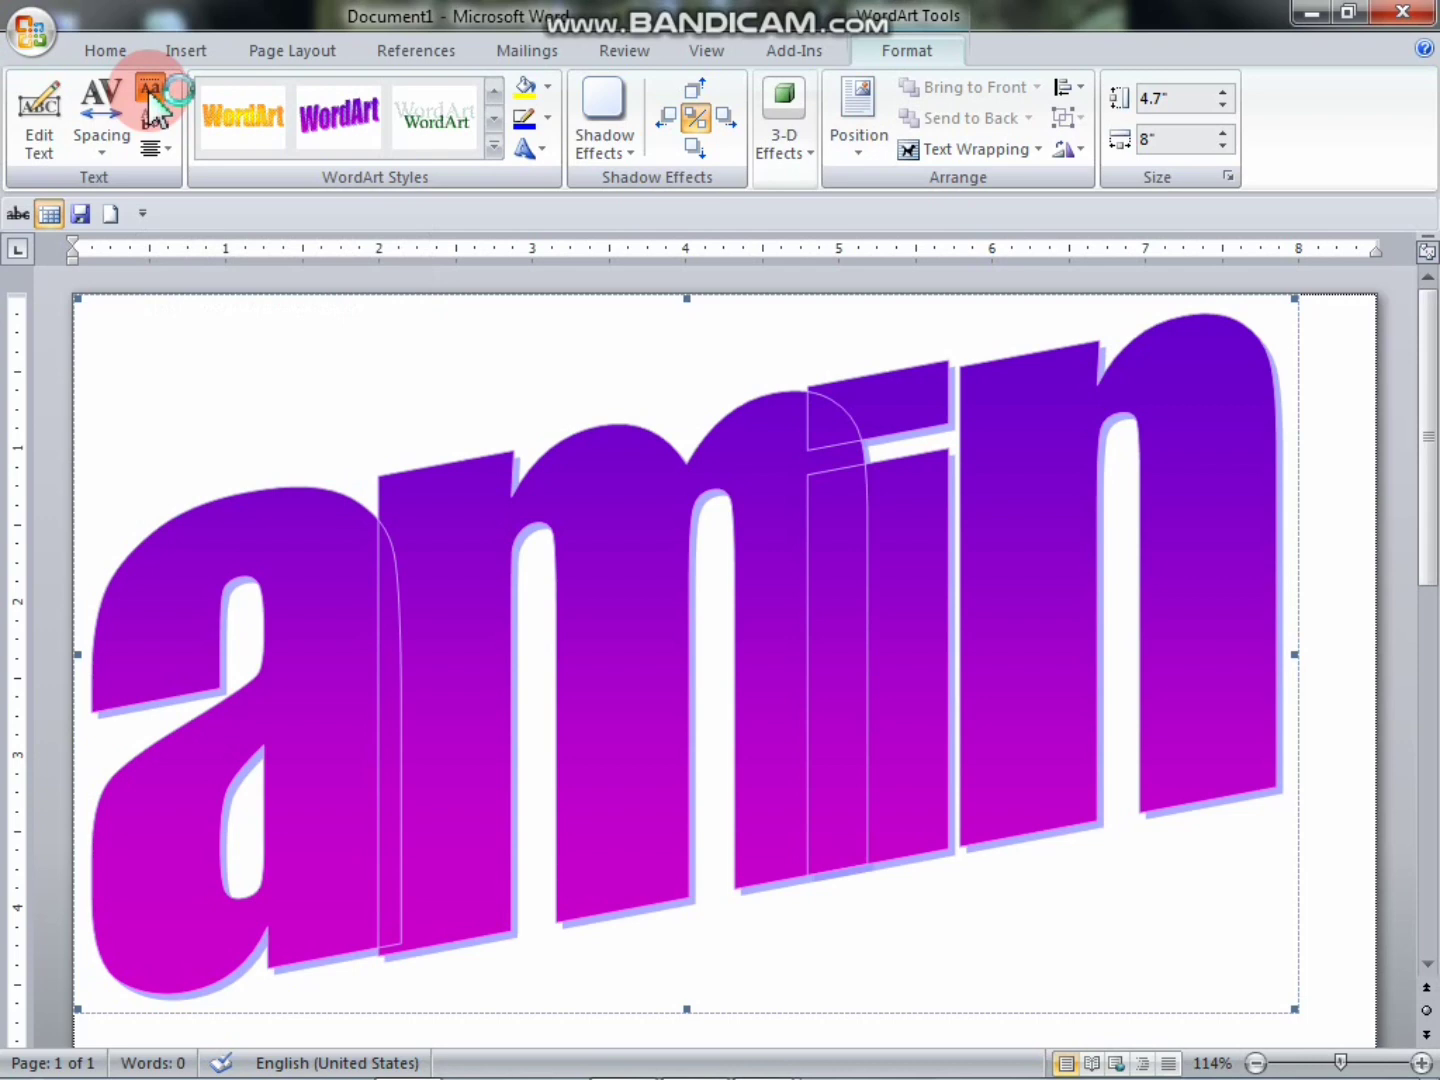
{"action": "left_click", "coordinate": [148, 93]}
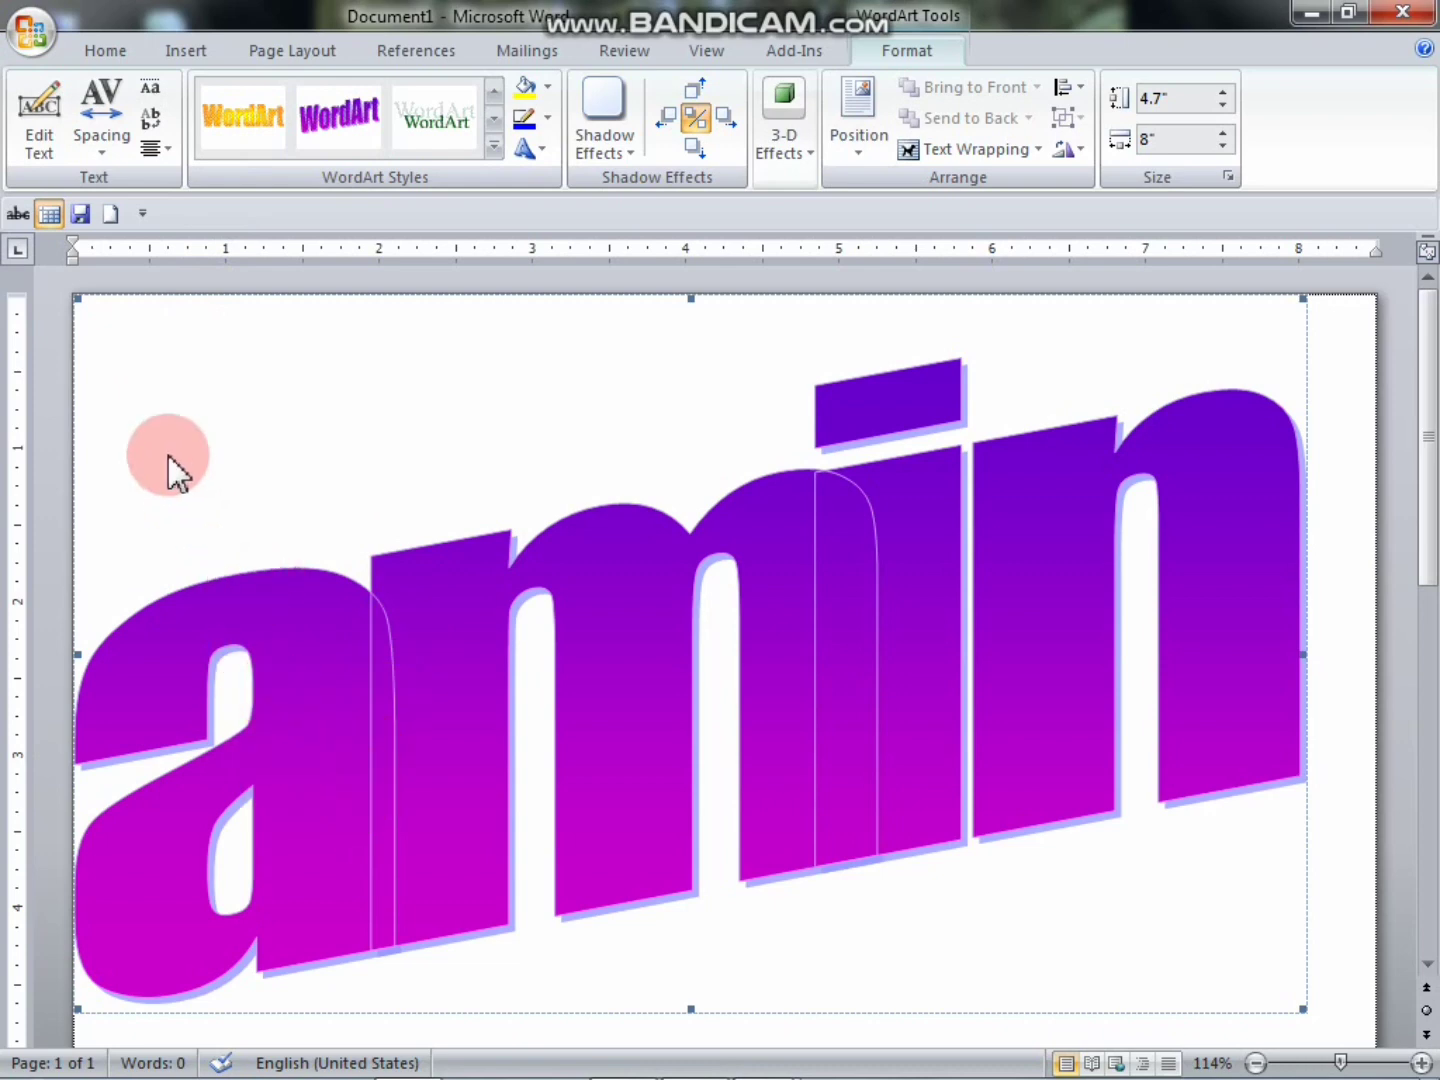
- Edit the WordArt text so that the name starts with a capital letter
{"action": "left_click", "coordinate": [36, 134]}
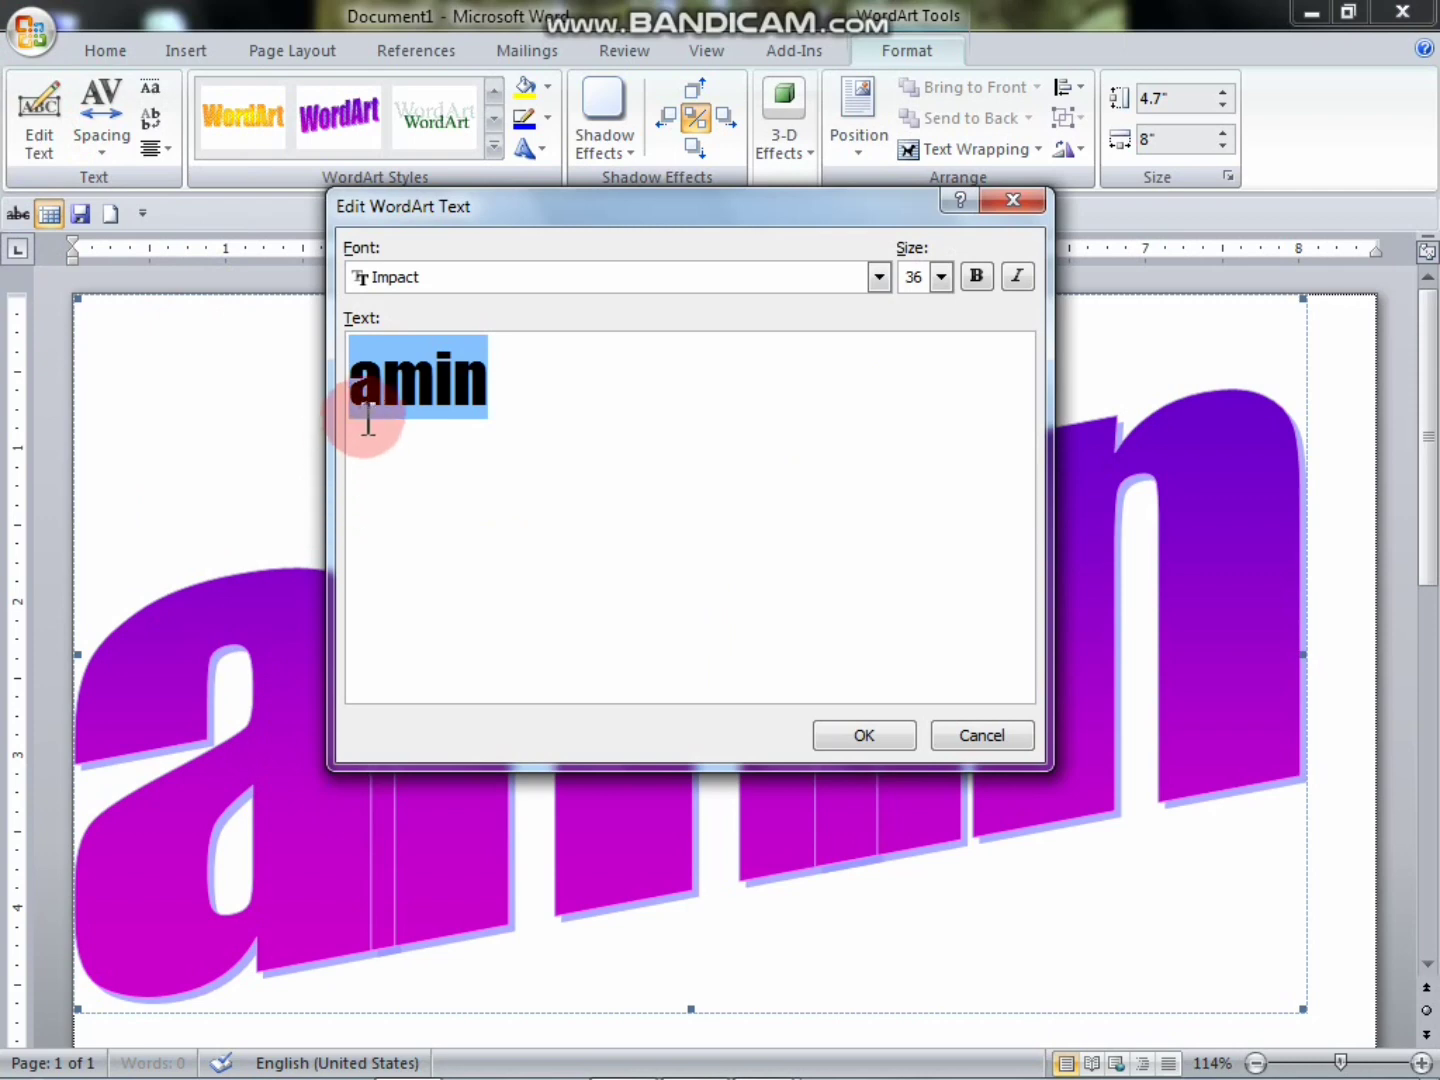
{"action": "left_click", "coordinate": [368, 420]}
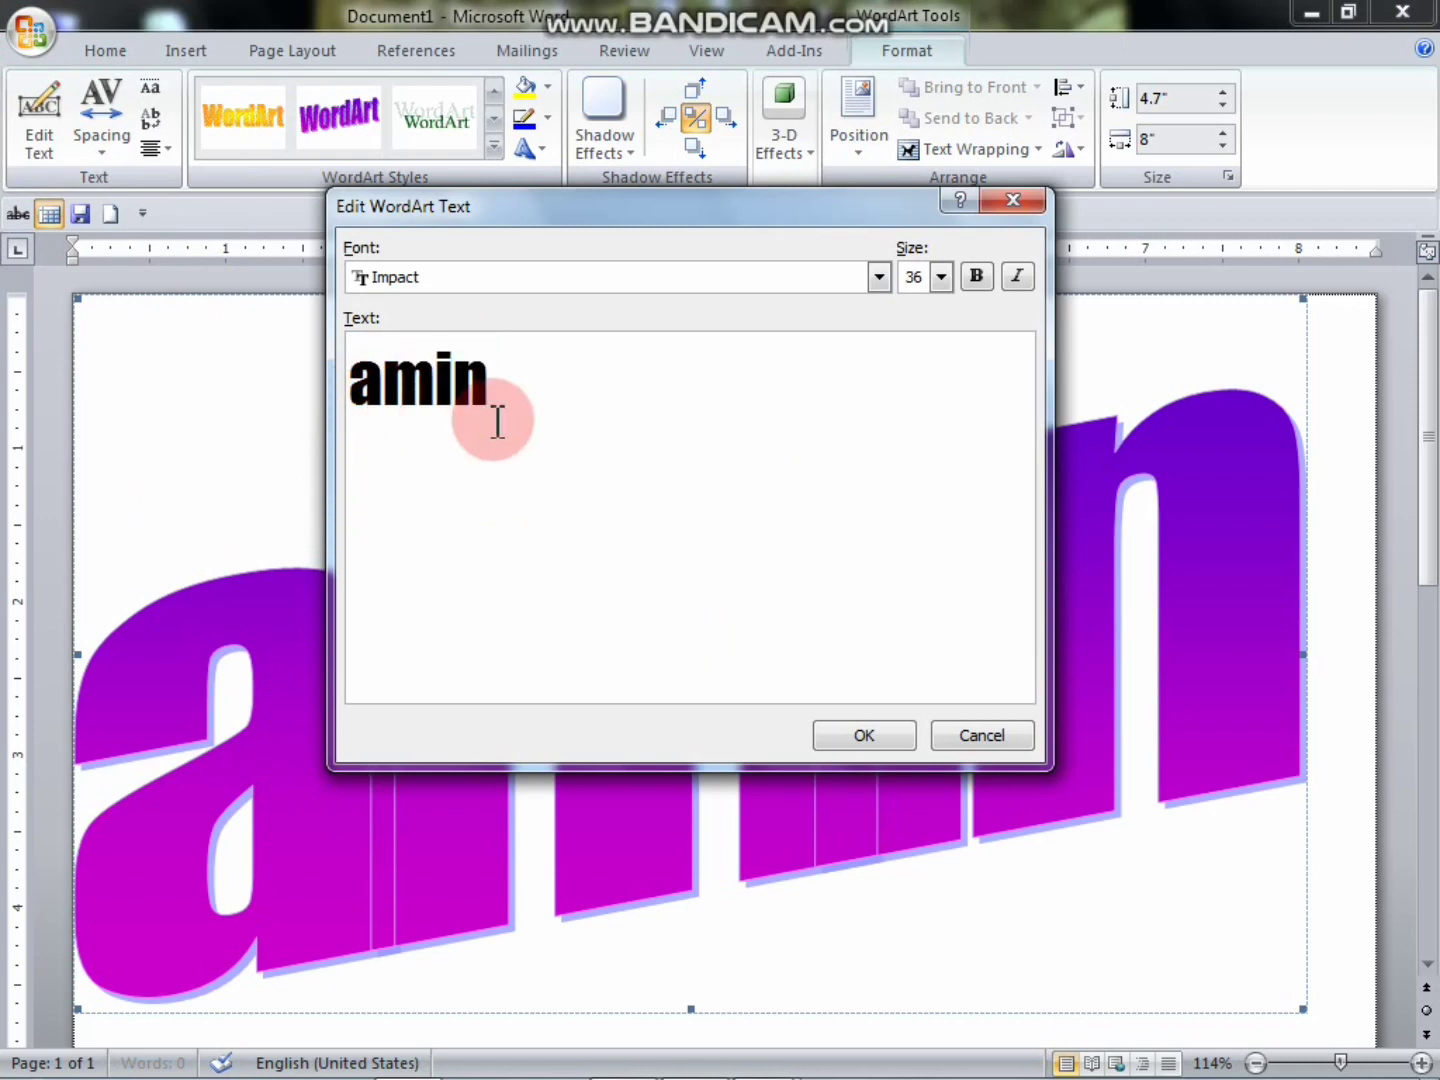
{"action": "key", "text": "BackSpace"}
{"action": "type", "text": "A"}
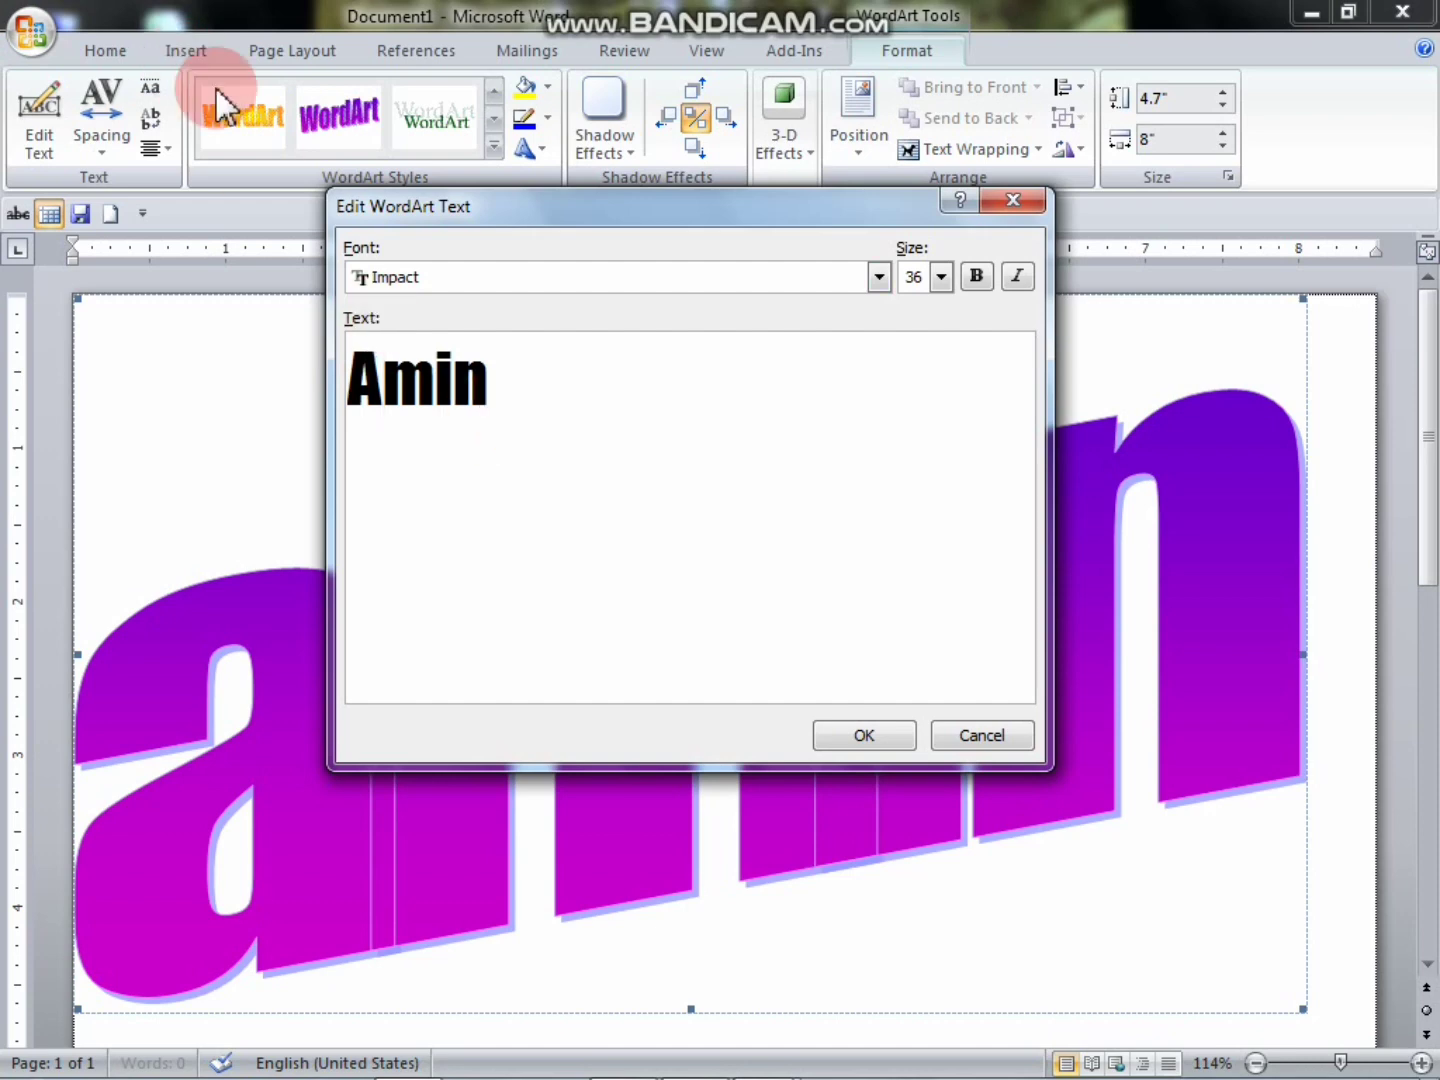
{"action": "left_click", "coordinate": [864, 737]}
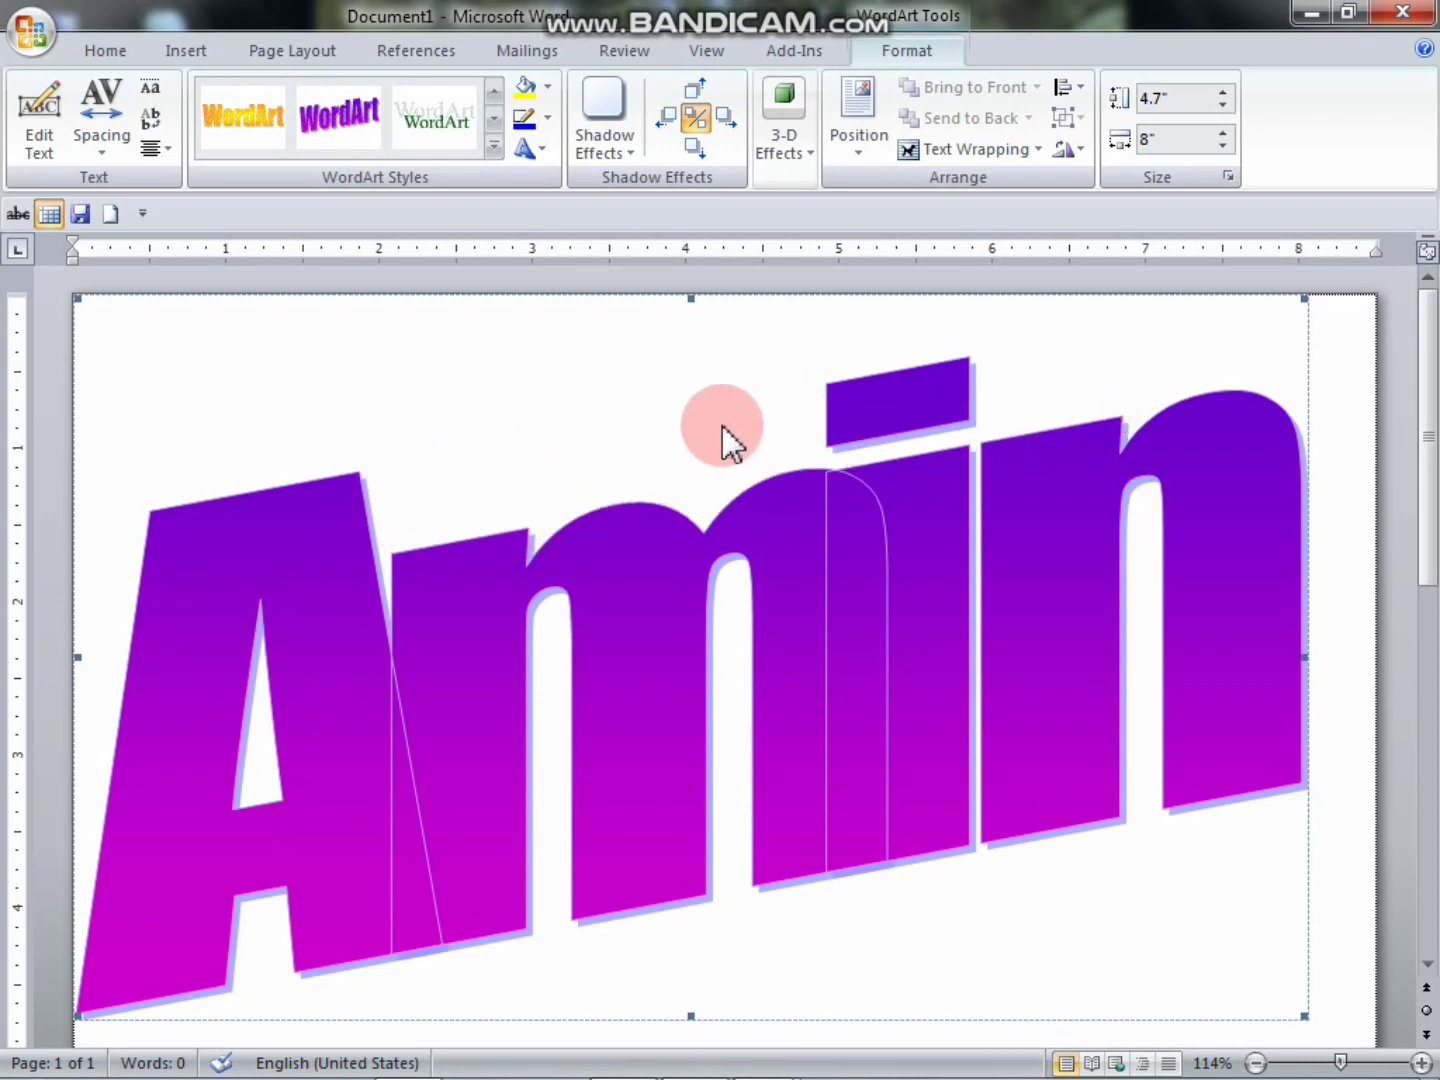
- Try the equal letter height option on the capitalised name, and turn it off again
{"action": "left_click", "coordinate": [152, 88]}
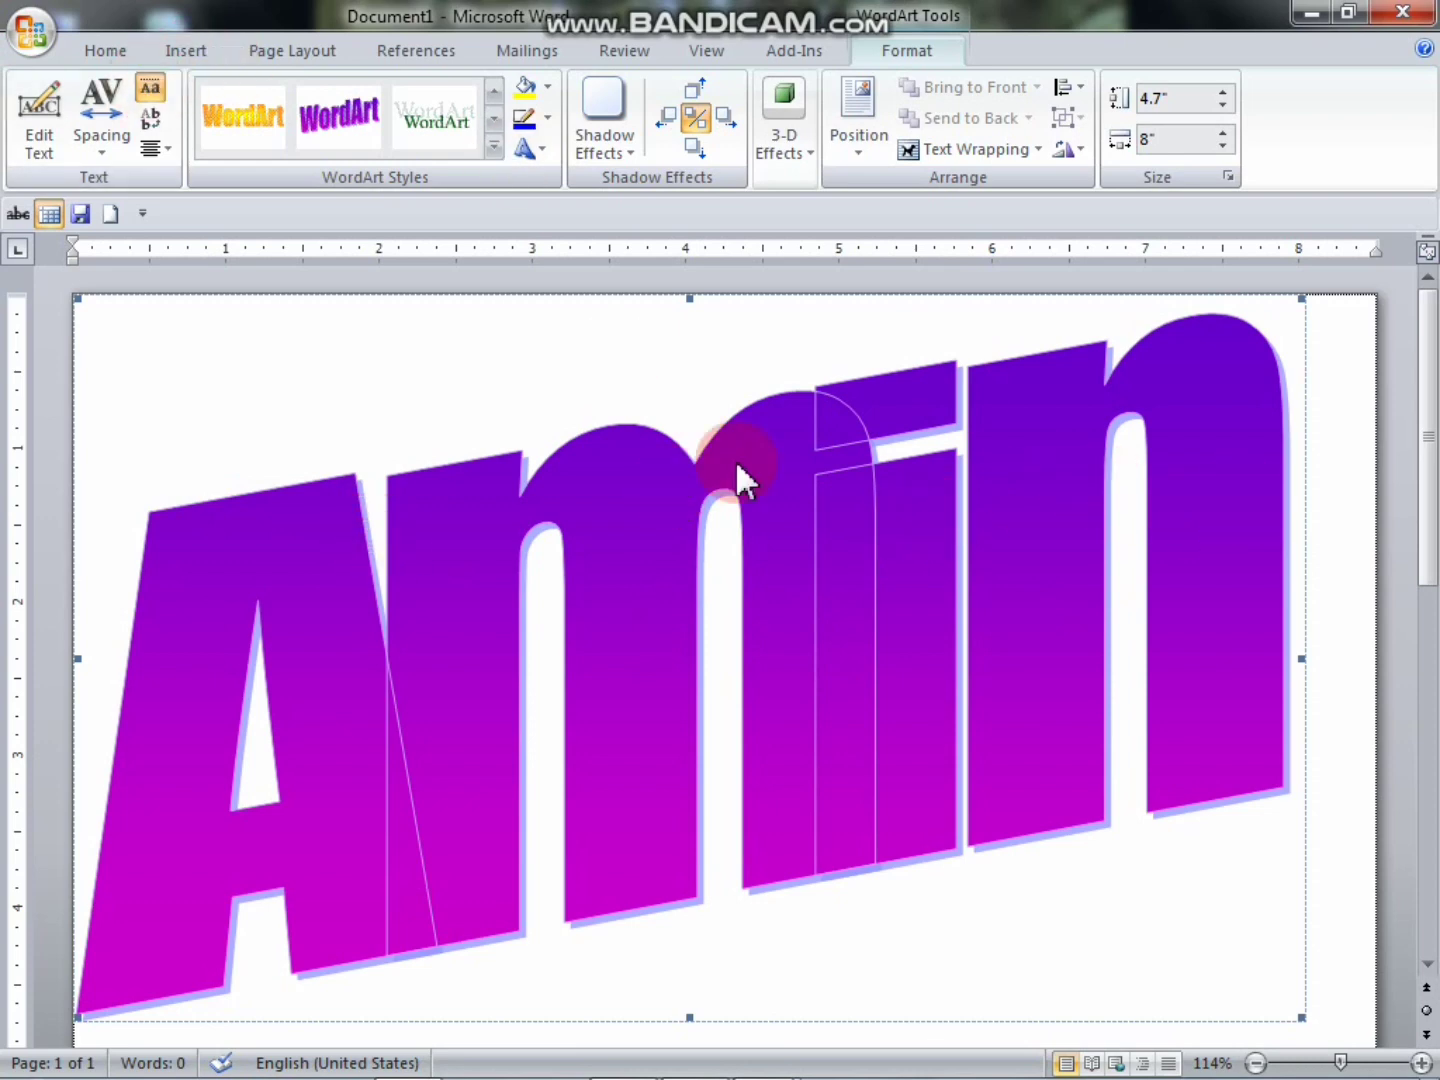
{"action": "left_click", "coordinate": [160, 86]}
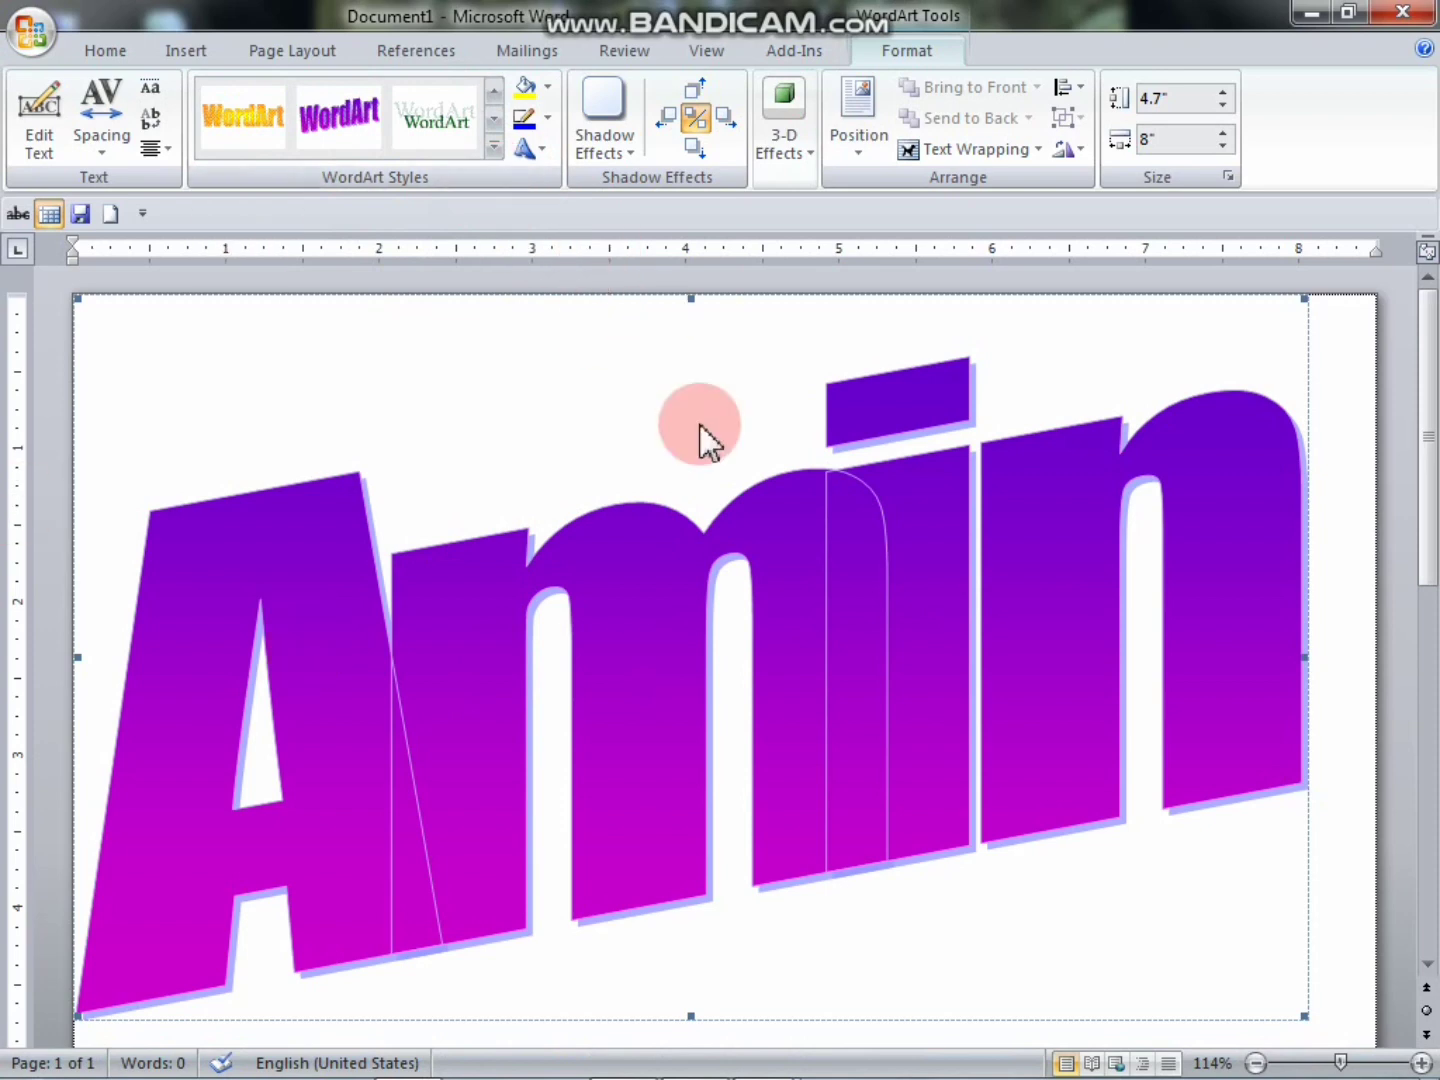
- Apply the yellow dash-patterned WordArt style from the fourth row, fifth column of the style gallery
{"action": "left_click", "coordinate": [493, 146]}
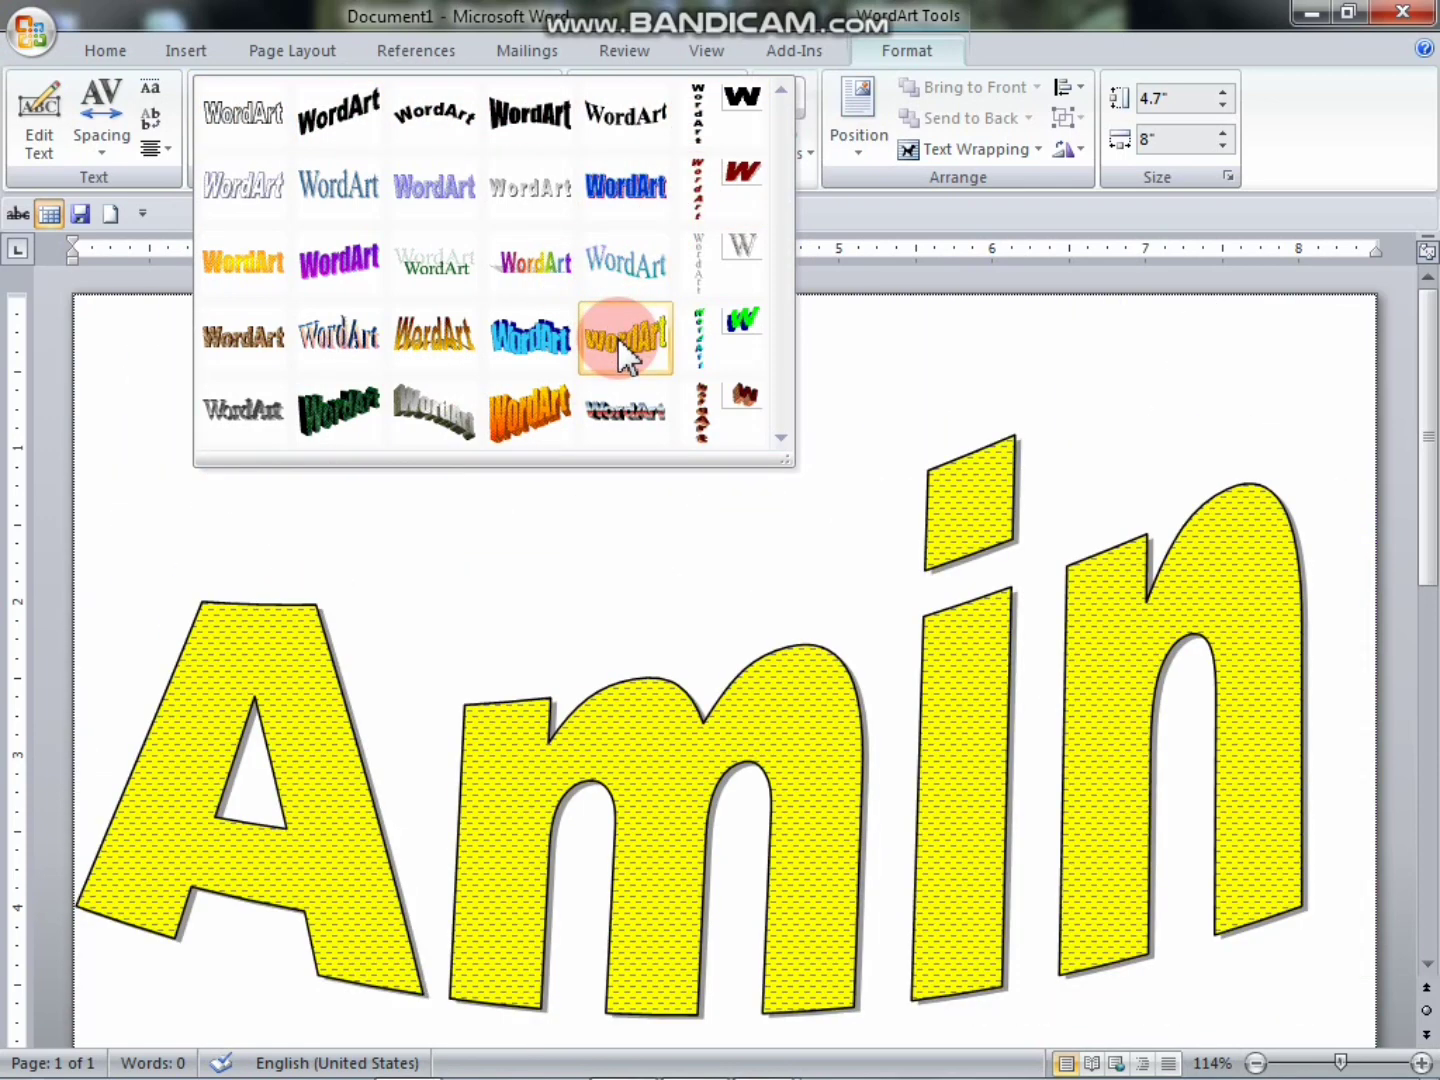
{"action": "left_click", "coordinate": [617, 340]}
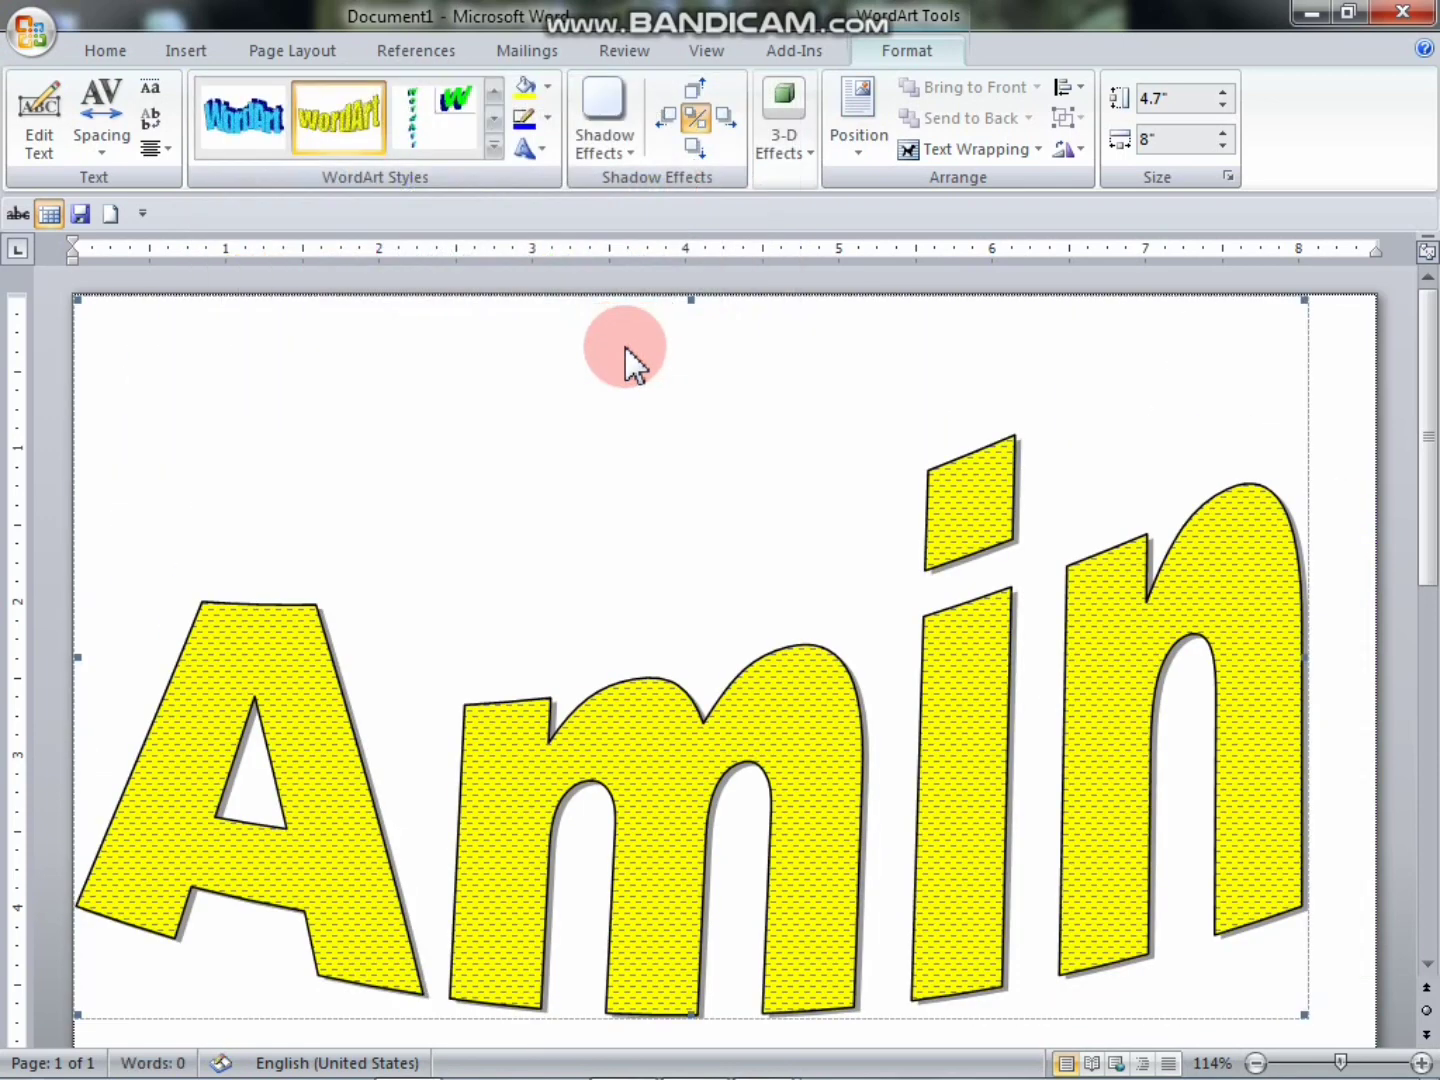
{"action": "left_click", "coordinate": [494, 146]}
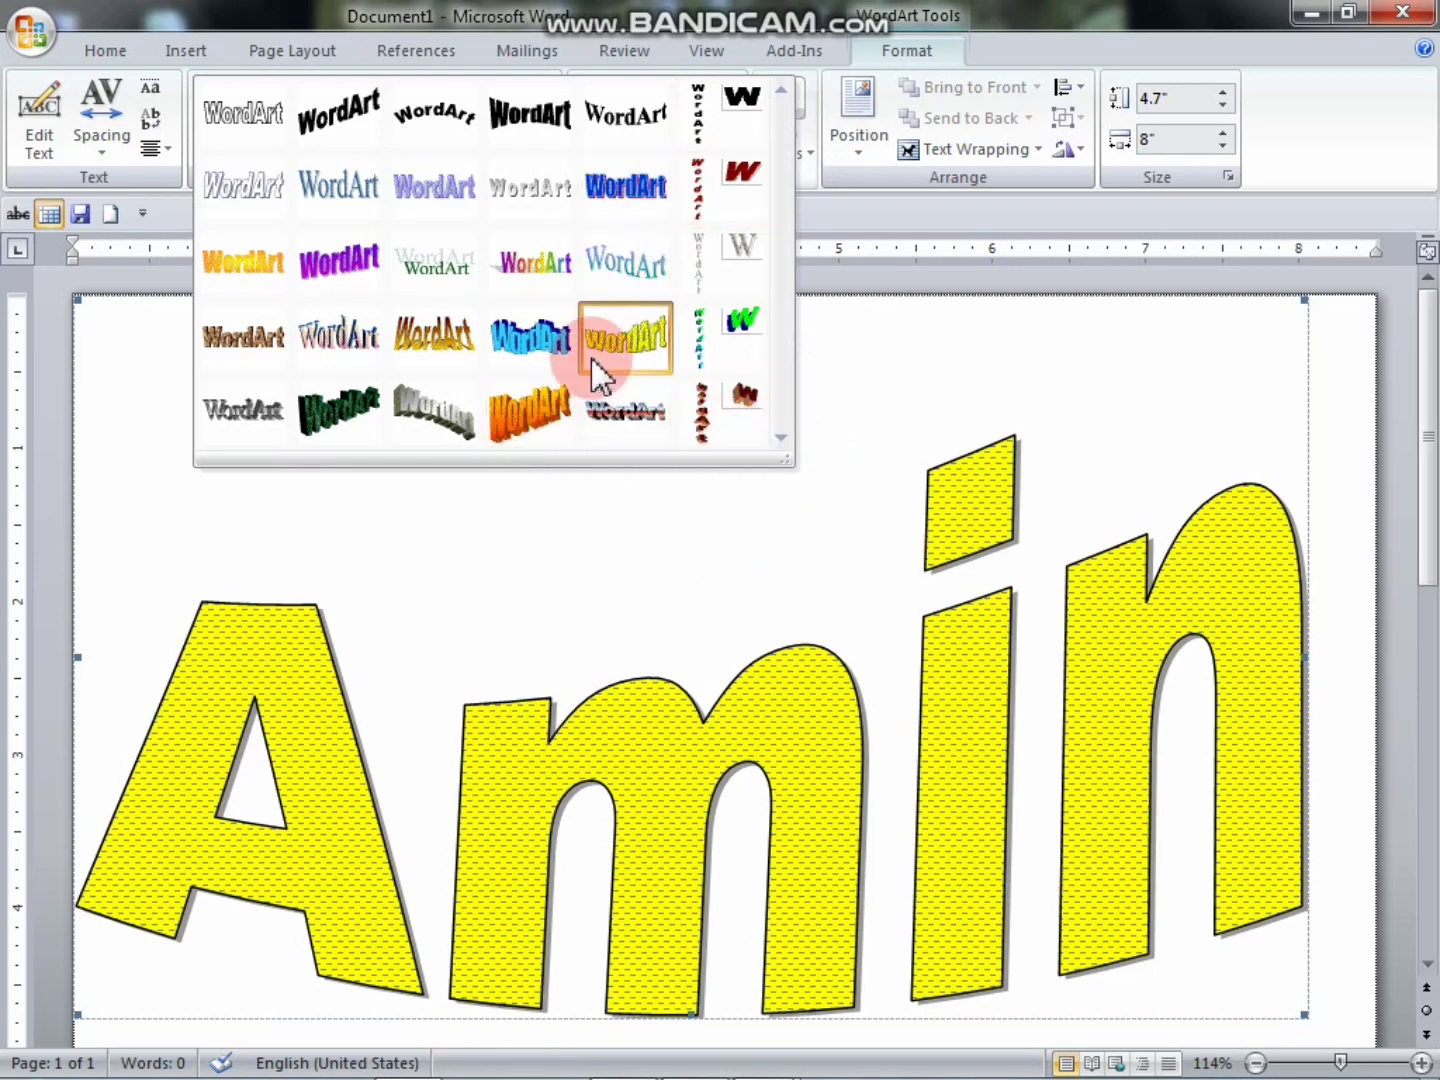
{"action": "left_click", "coordinate": [598, 329]}
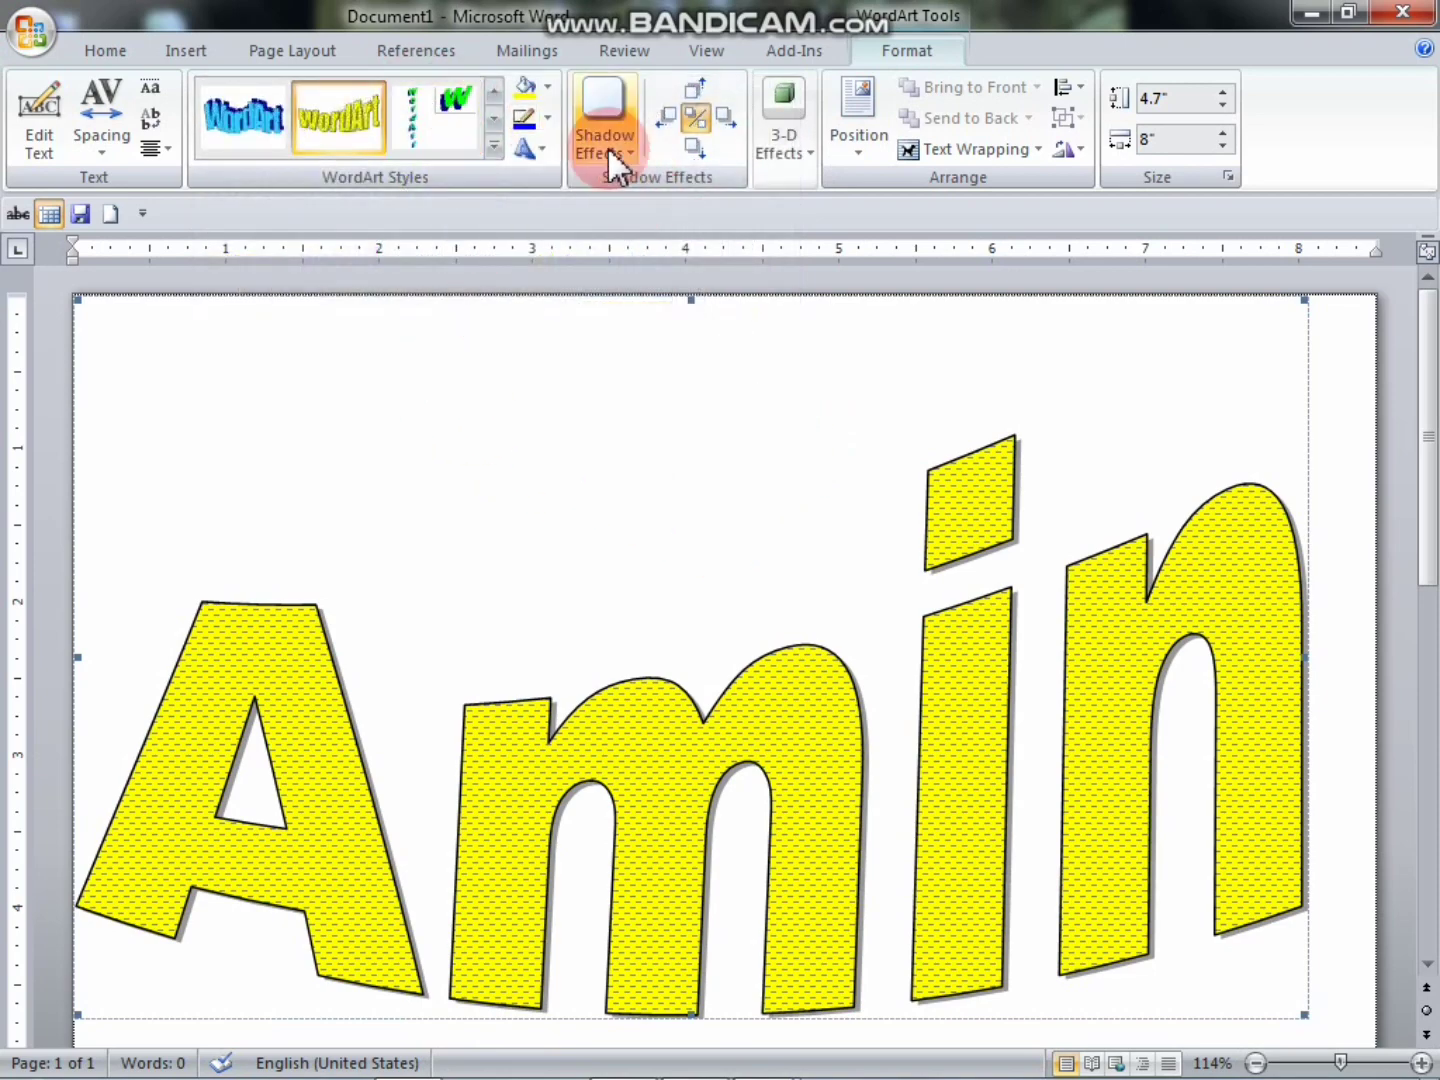
- Apply the first Drop Shadow style, which casts the shadow up and to the left, to the WordArt
{"action": "left_click", "coordinate": [630, 154]}
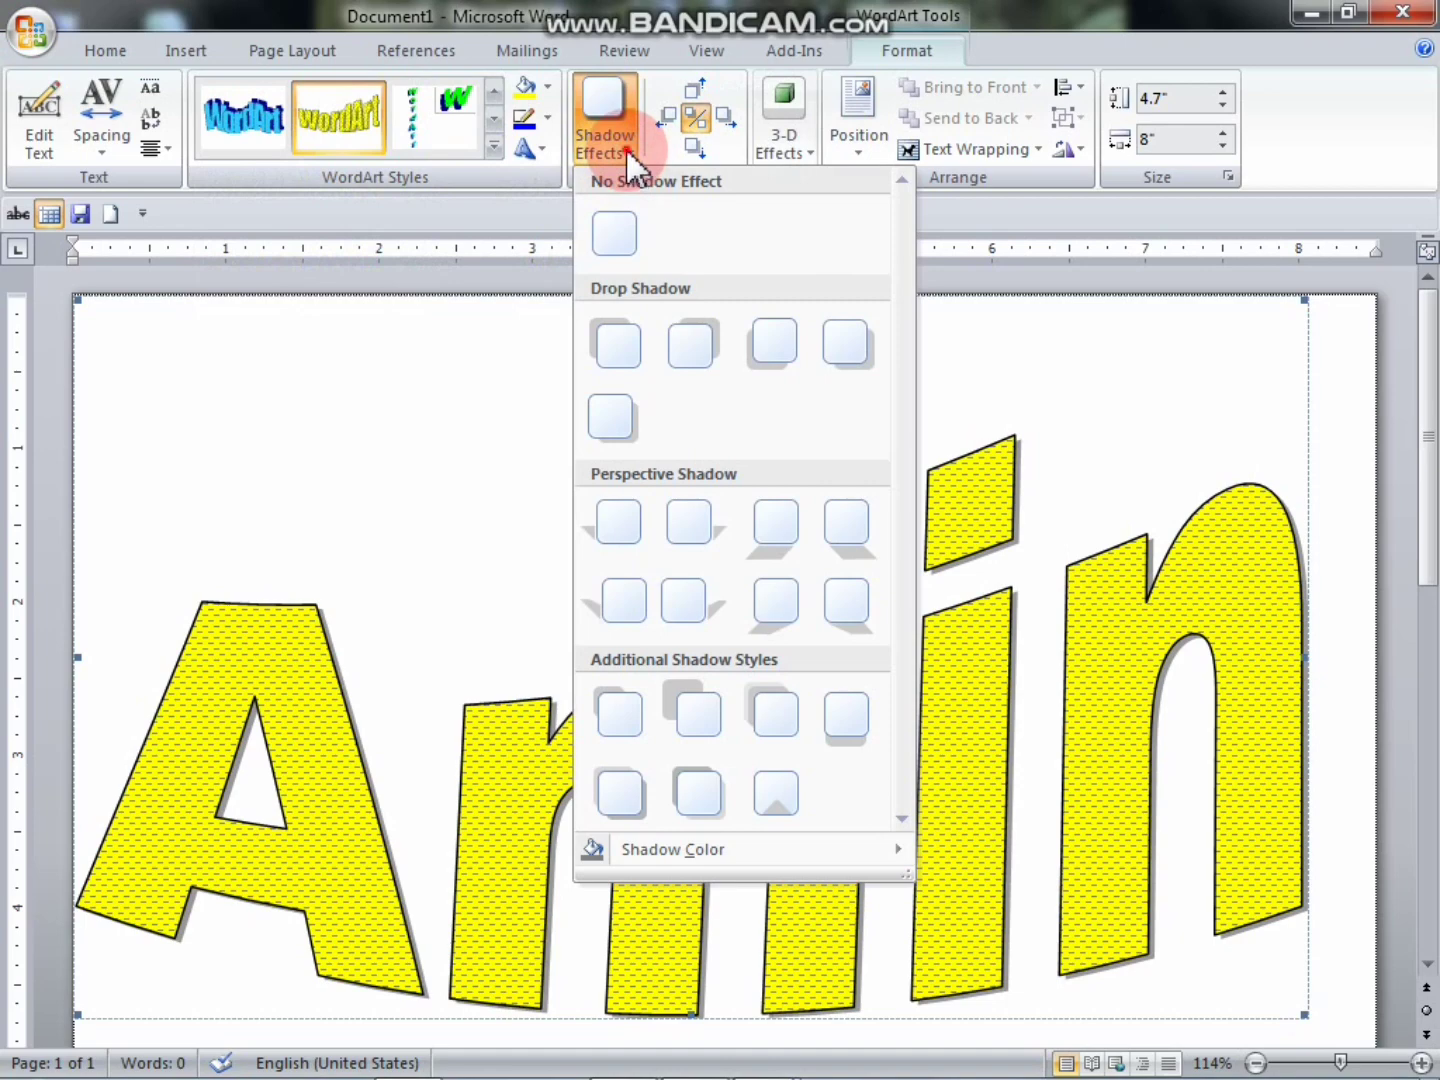
{"action": "left_click", "coordinate": [625, 148]}
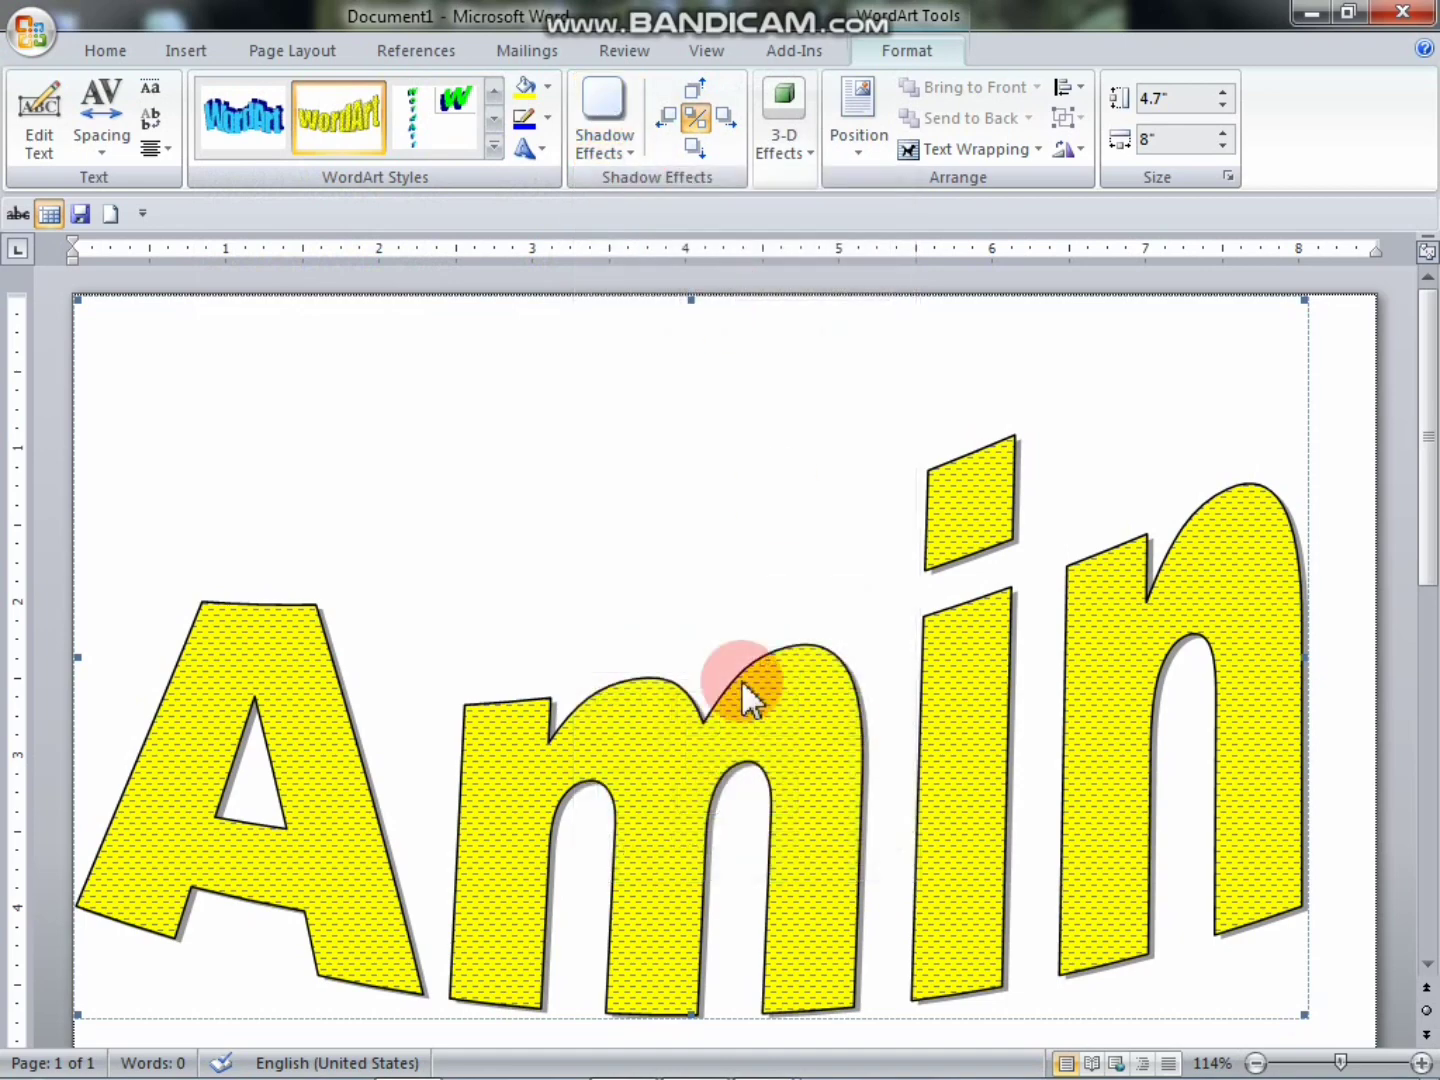
{"action": "left_click", "coordinate": [632, 147]}
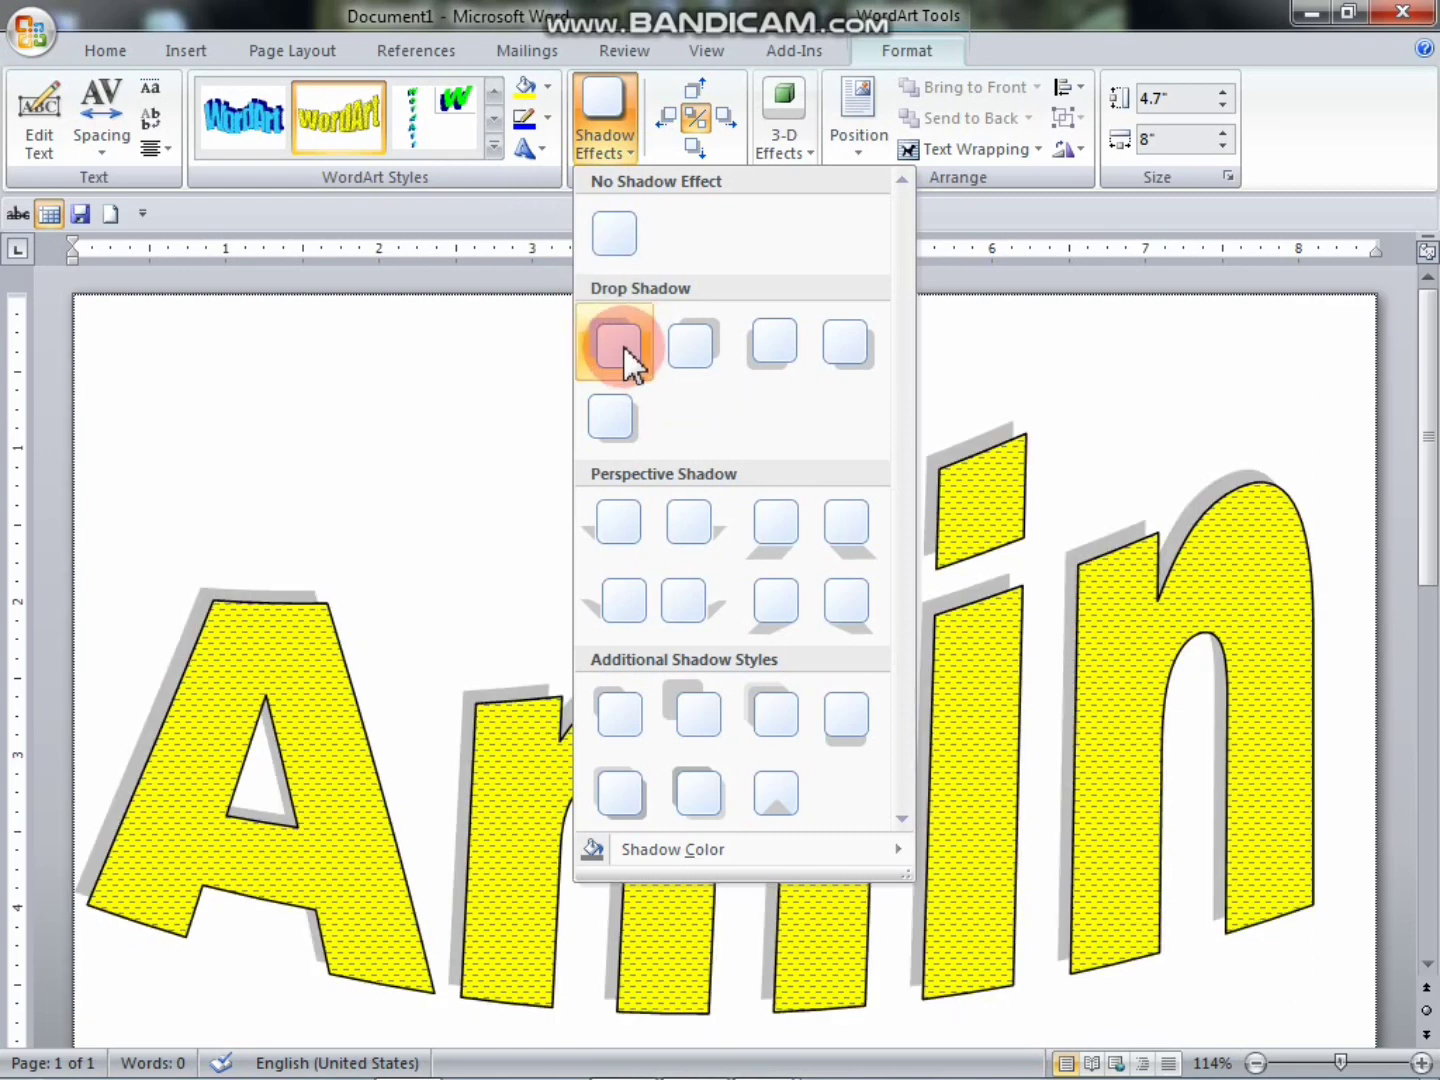
{"action": "left_click", "coordinate": [621, 347]}
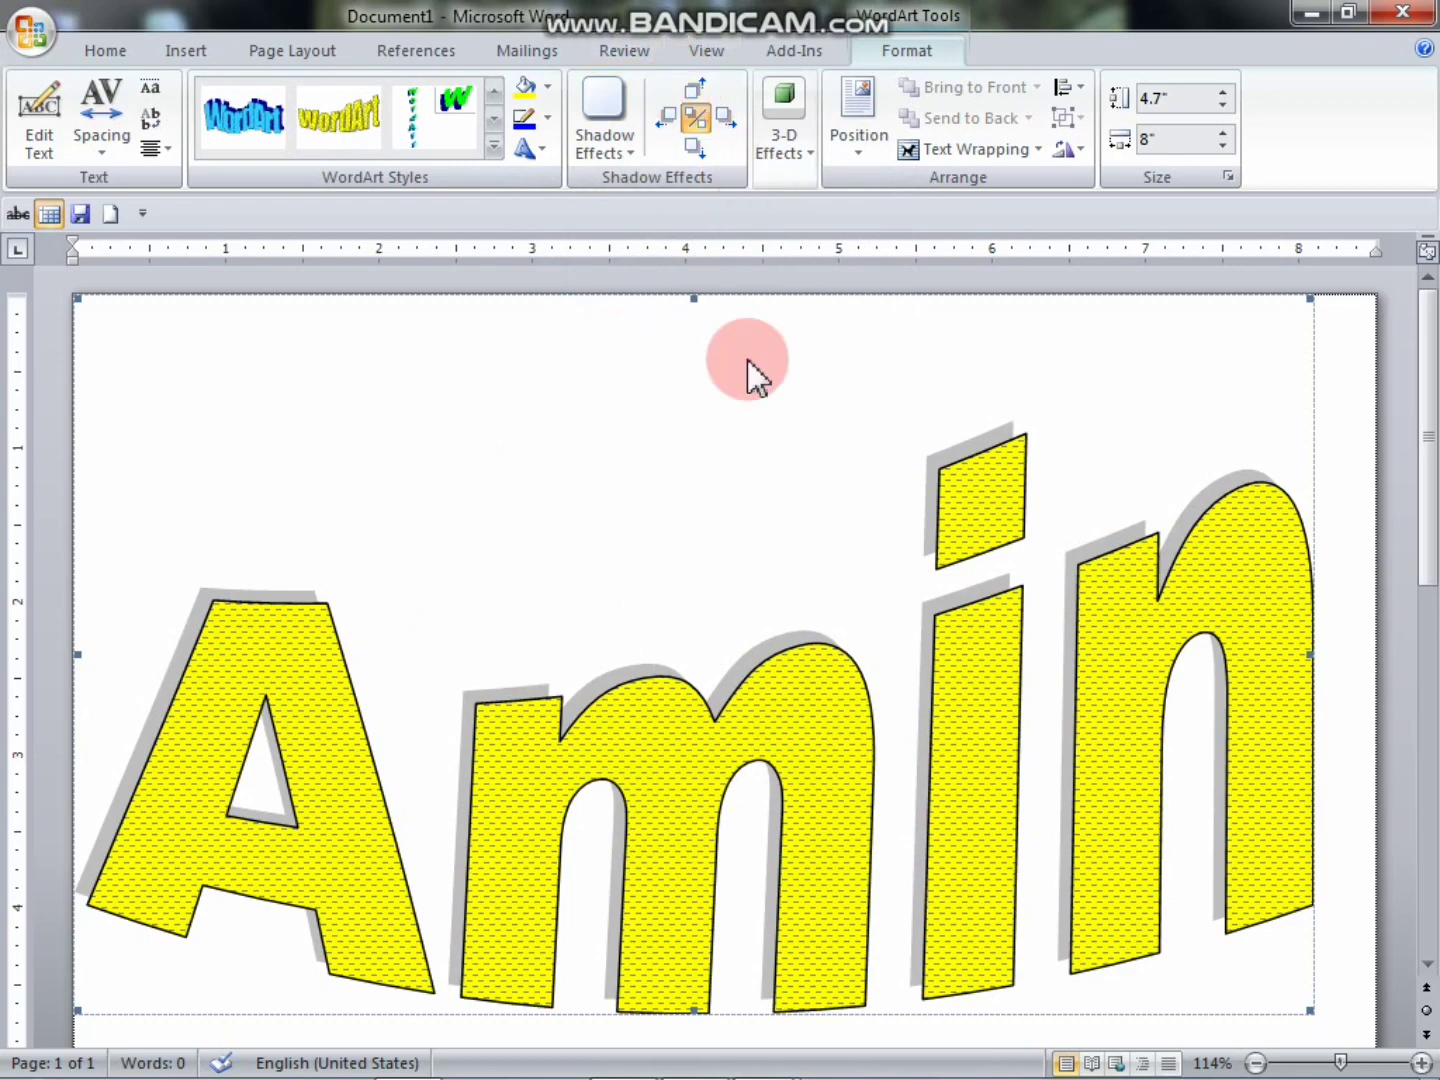
- Nudge the WordArt's shadow across to the right side of the letters, and bring it slightly back to the left
{"action": "left_click", "coordinate": [725, 122]}
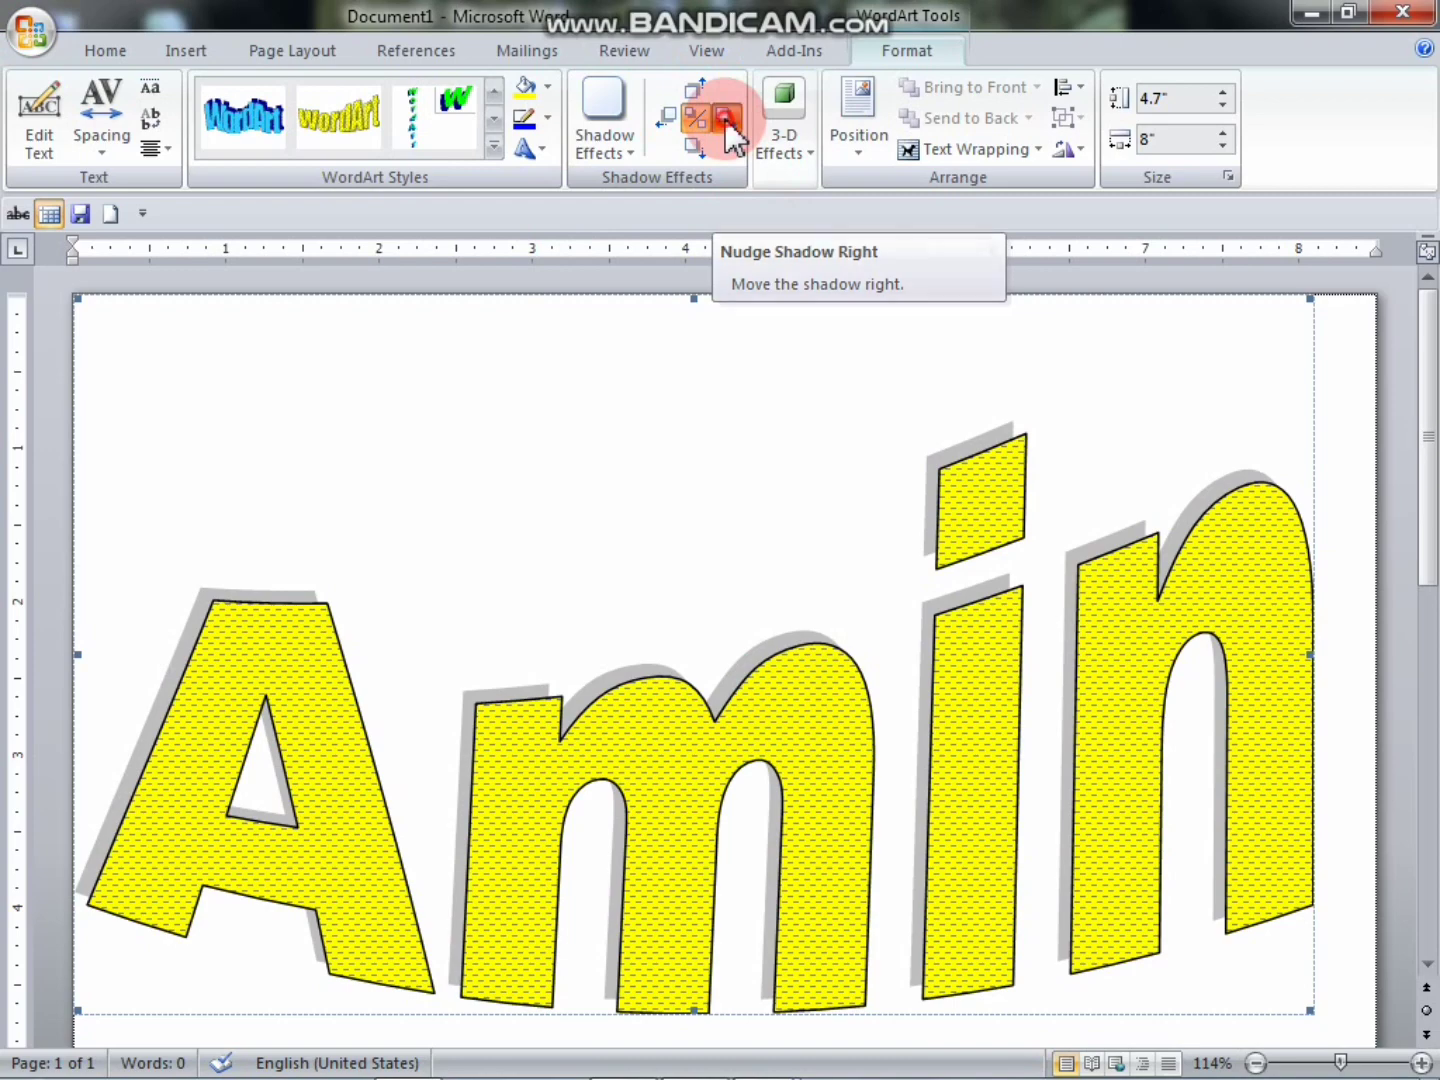
{"action": "left_click", "coordinate": [727, 121]}
{"action": "left_click", "coordinate": [728, 124]}
{"action": "left_click", "coordinate": [729, 125]}
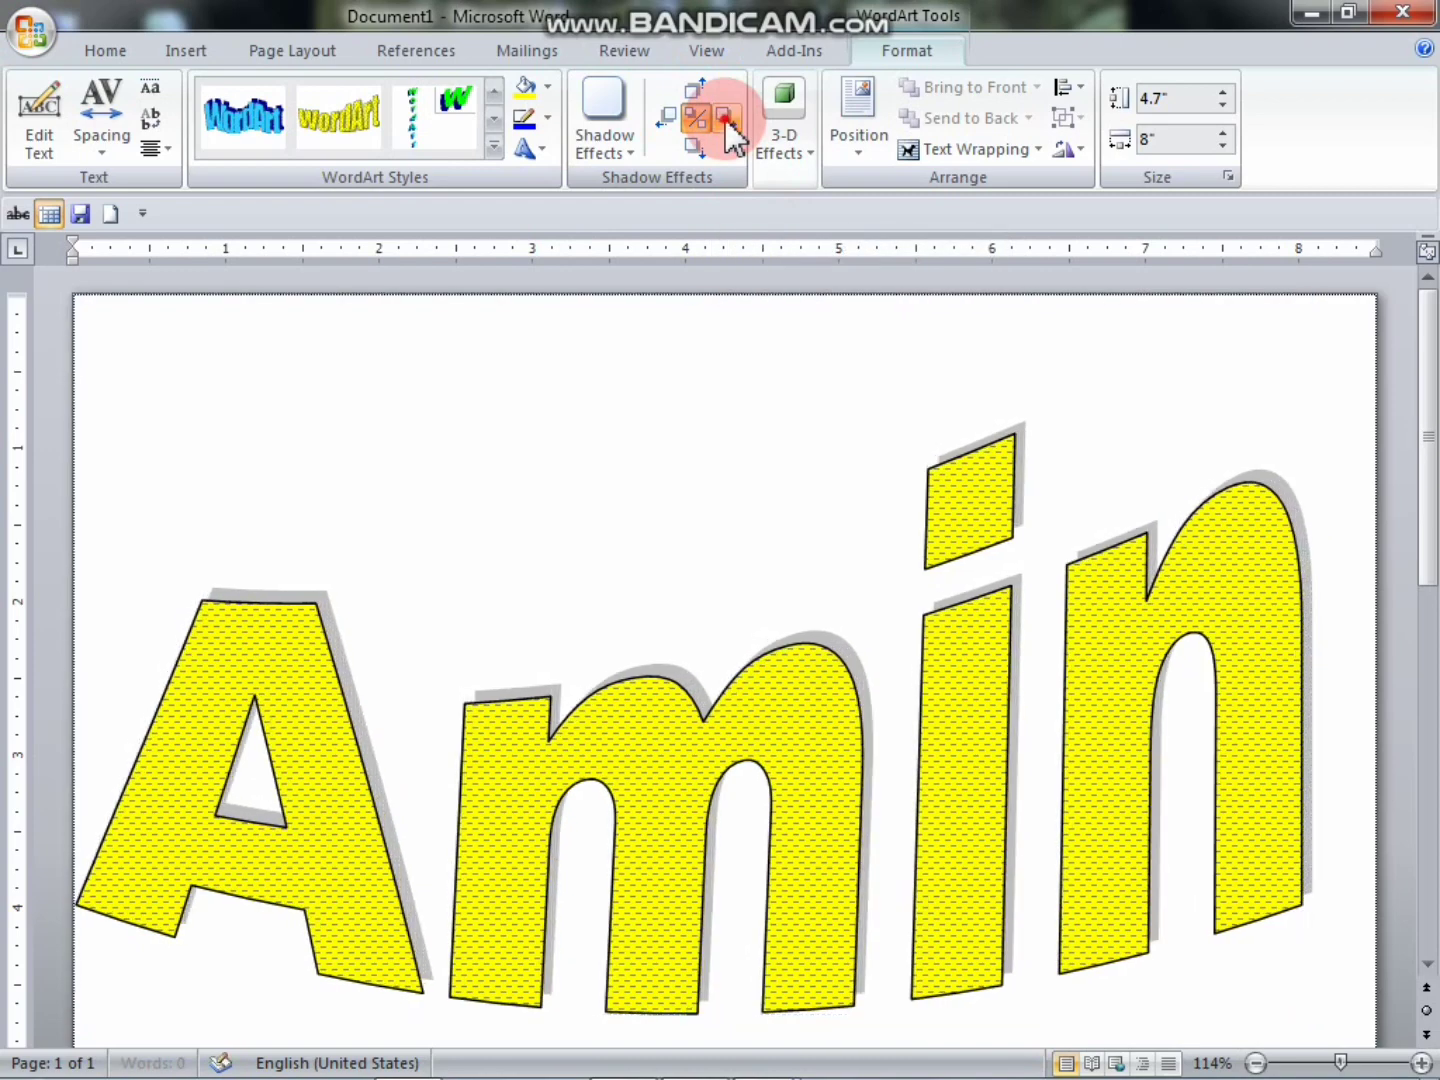
{"action": "left_click", "coordinate": [731, 127]}
{"action": "left_click", "coordinate": [731, 127]}
{"action": "left_click", "coordinate": [732, 128]}
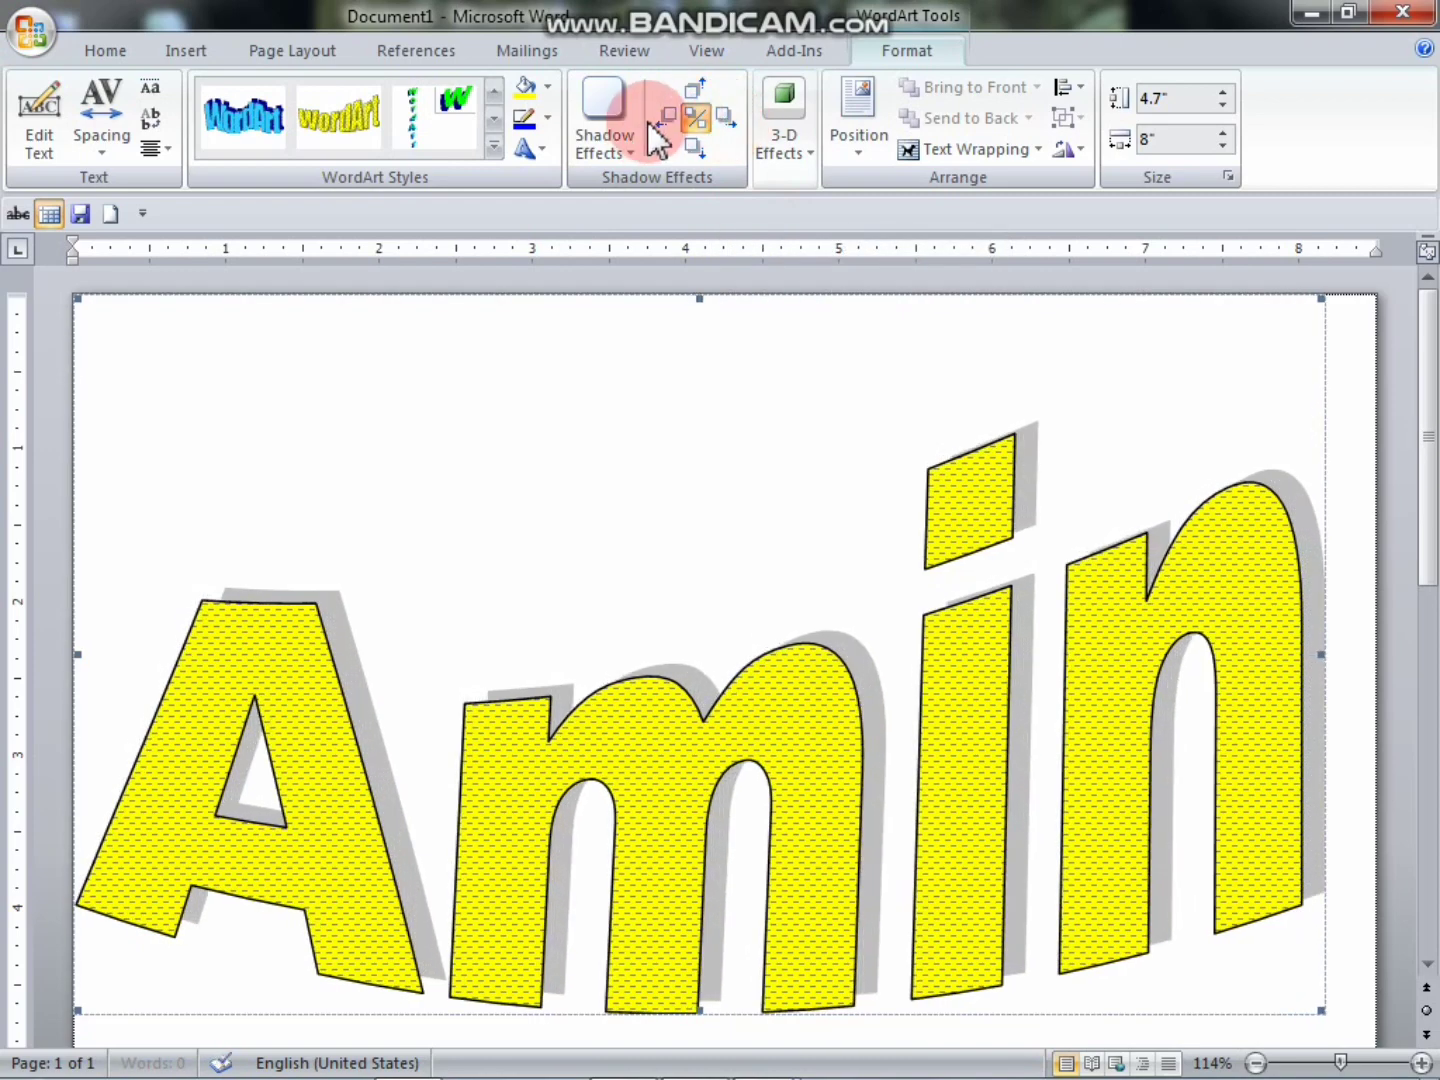
{"action": "left_click", "coordinate": [657, 121]}
{"action": "left_click", "coordinate": [657, 122]}
{"action": "left_click", "coordinate": [657, 121]}
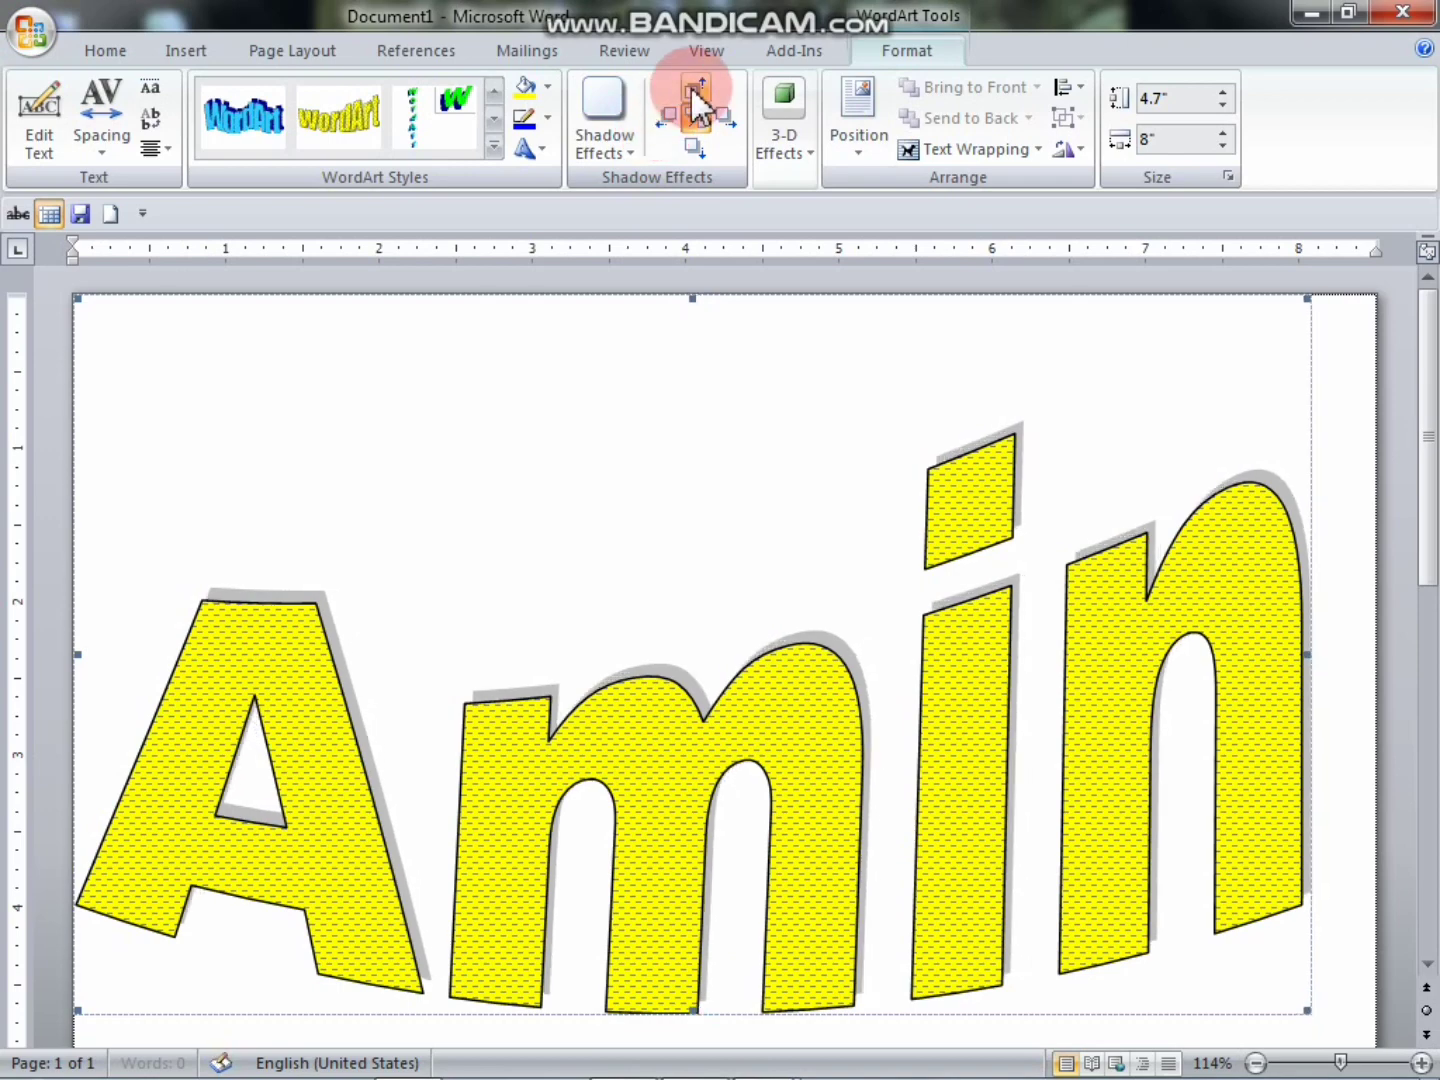
- Try nudging the WordArt's shadow upward, and nudge it down again by the same amount
{"action": "left_click", "coordinate": [698, 100]}
{"action": "left_click", "coordinate": [697, 100]}
{"action": "left_click", "coordinate": [698, 100]}
{"action": "left_click", "coordinate": [697, 100]}
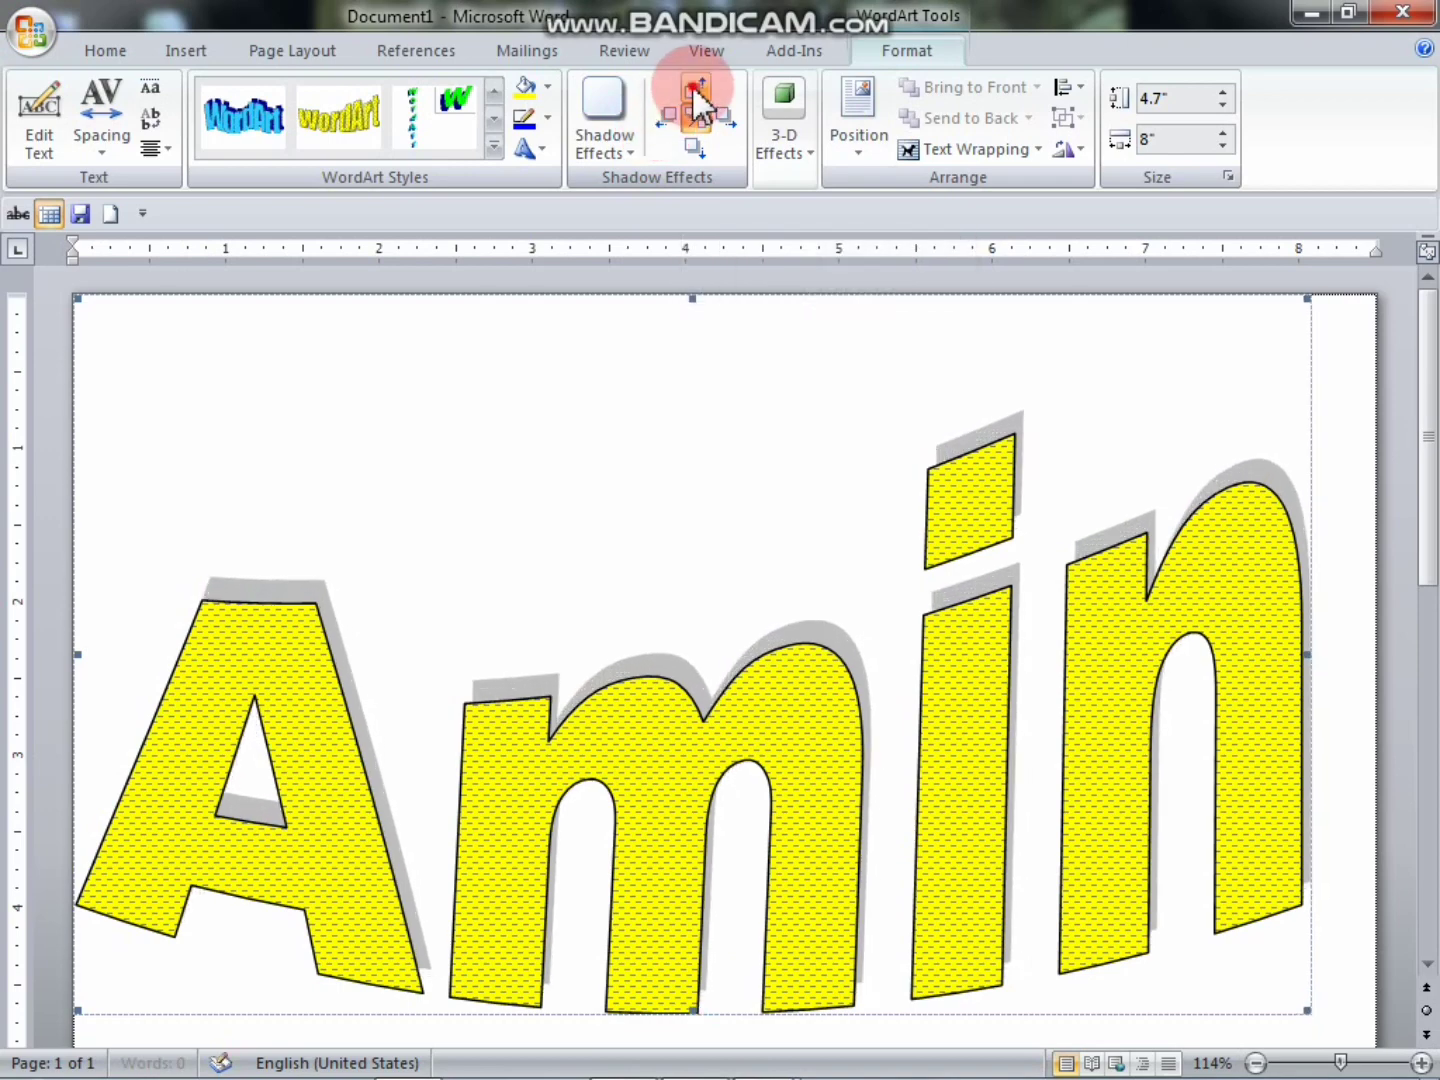
{"action": "left_click", "coordinate": [698, 101]}
{"action": "left_click", "coordinate": [697, 100]}
{"action": "left_click", "coordinate": [699, 152]}
{"action": "left_click", "coordinate": [699, 154]}
{"action": "left_click", "coordinate": [700, 155]}
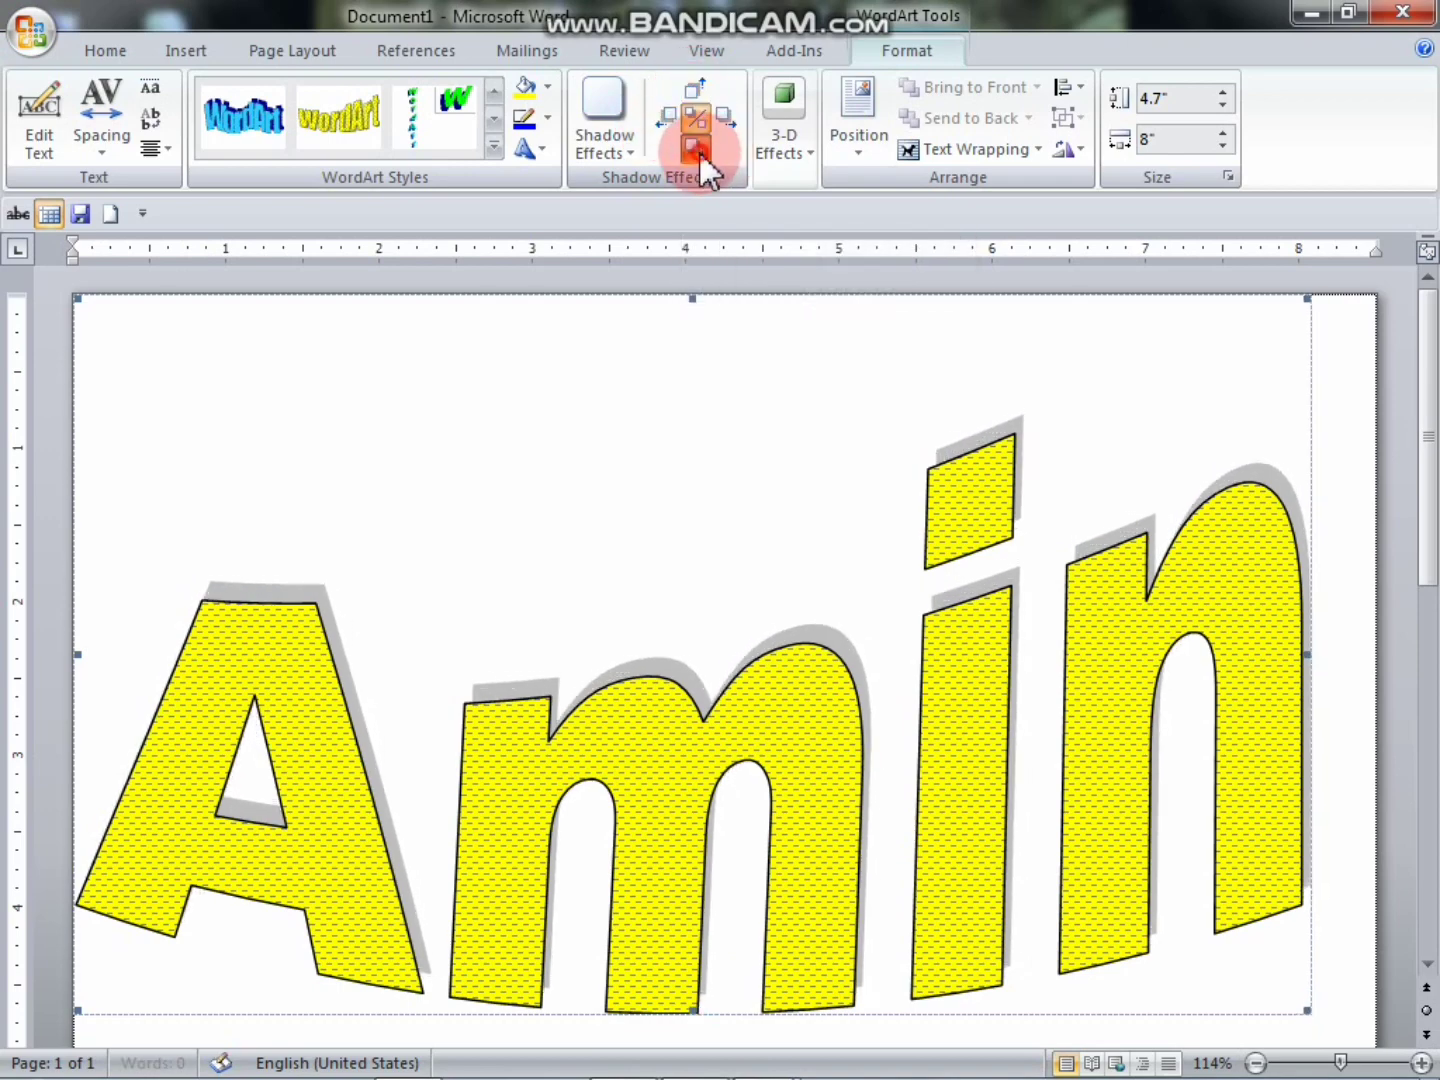
{"action": "left_click", "coordinate": [700, 154]}
{"action": "left_click", "coordinate": [700, 155]}
{"action": "left_click", "coordinate": [700, 155]}
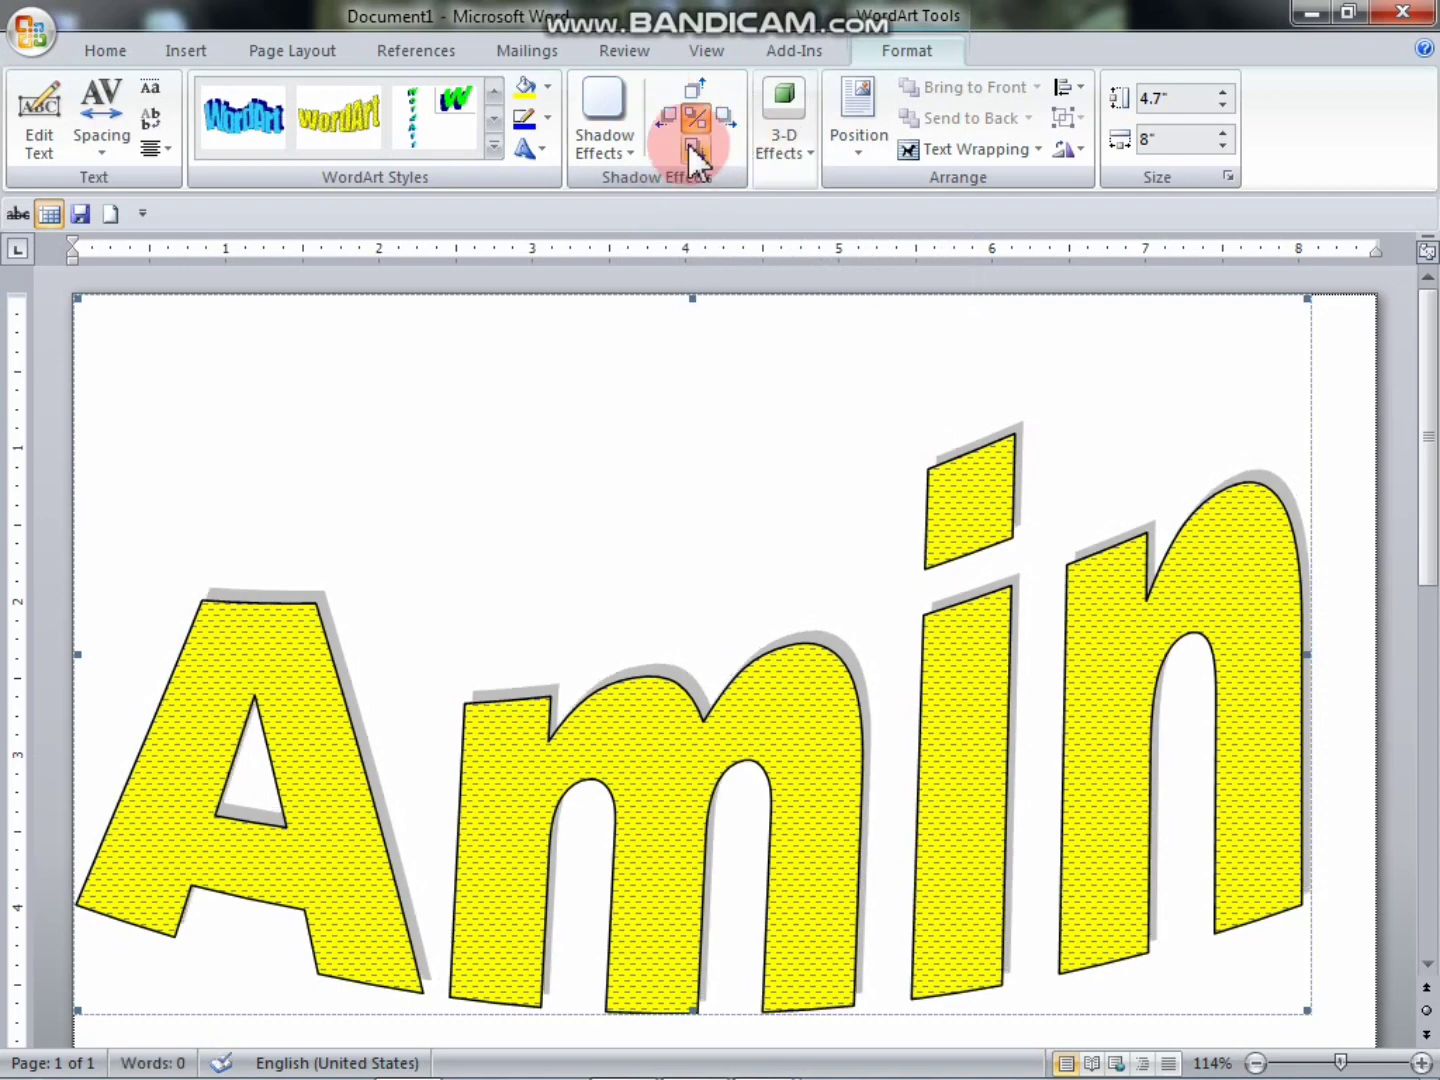
- Try the second Parallel 3-D effect on the WordArt
{"action": "left_click", "coordinate": [803, 154]}
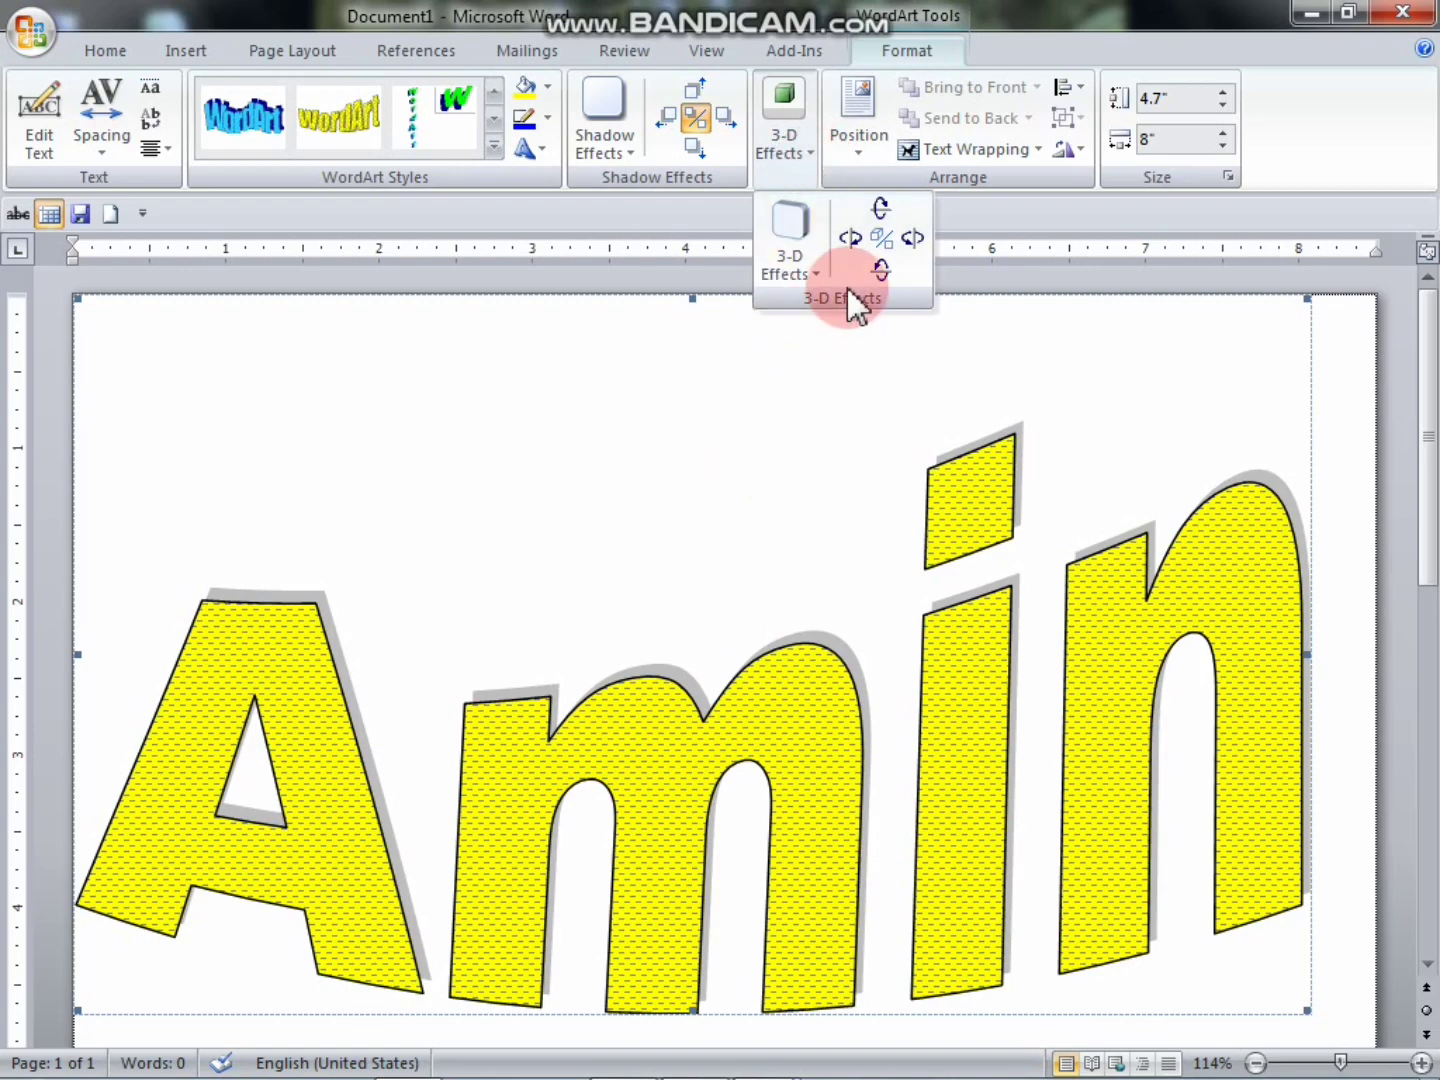
{"action": "left_click", "coordinate": [794, 255]}
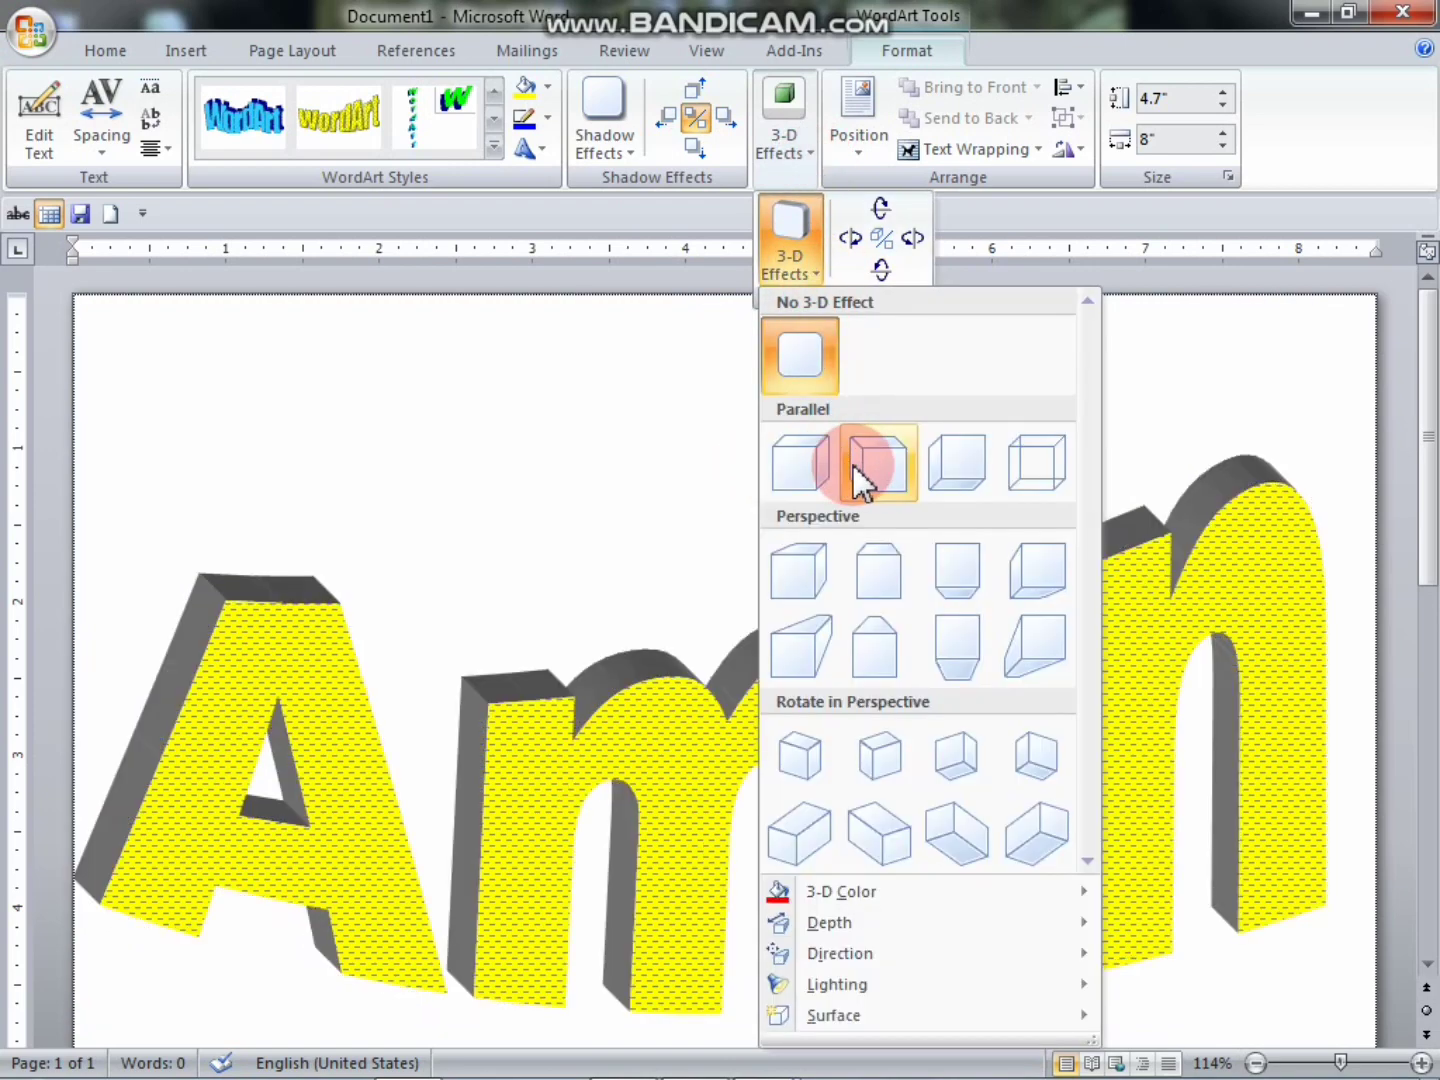
{"action": "left_click", "coordinate": [853, 465]}
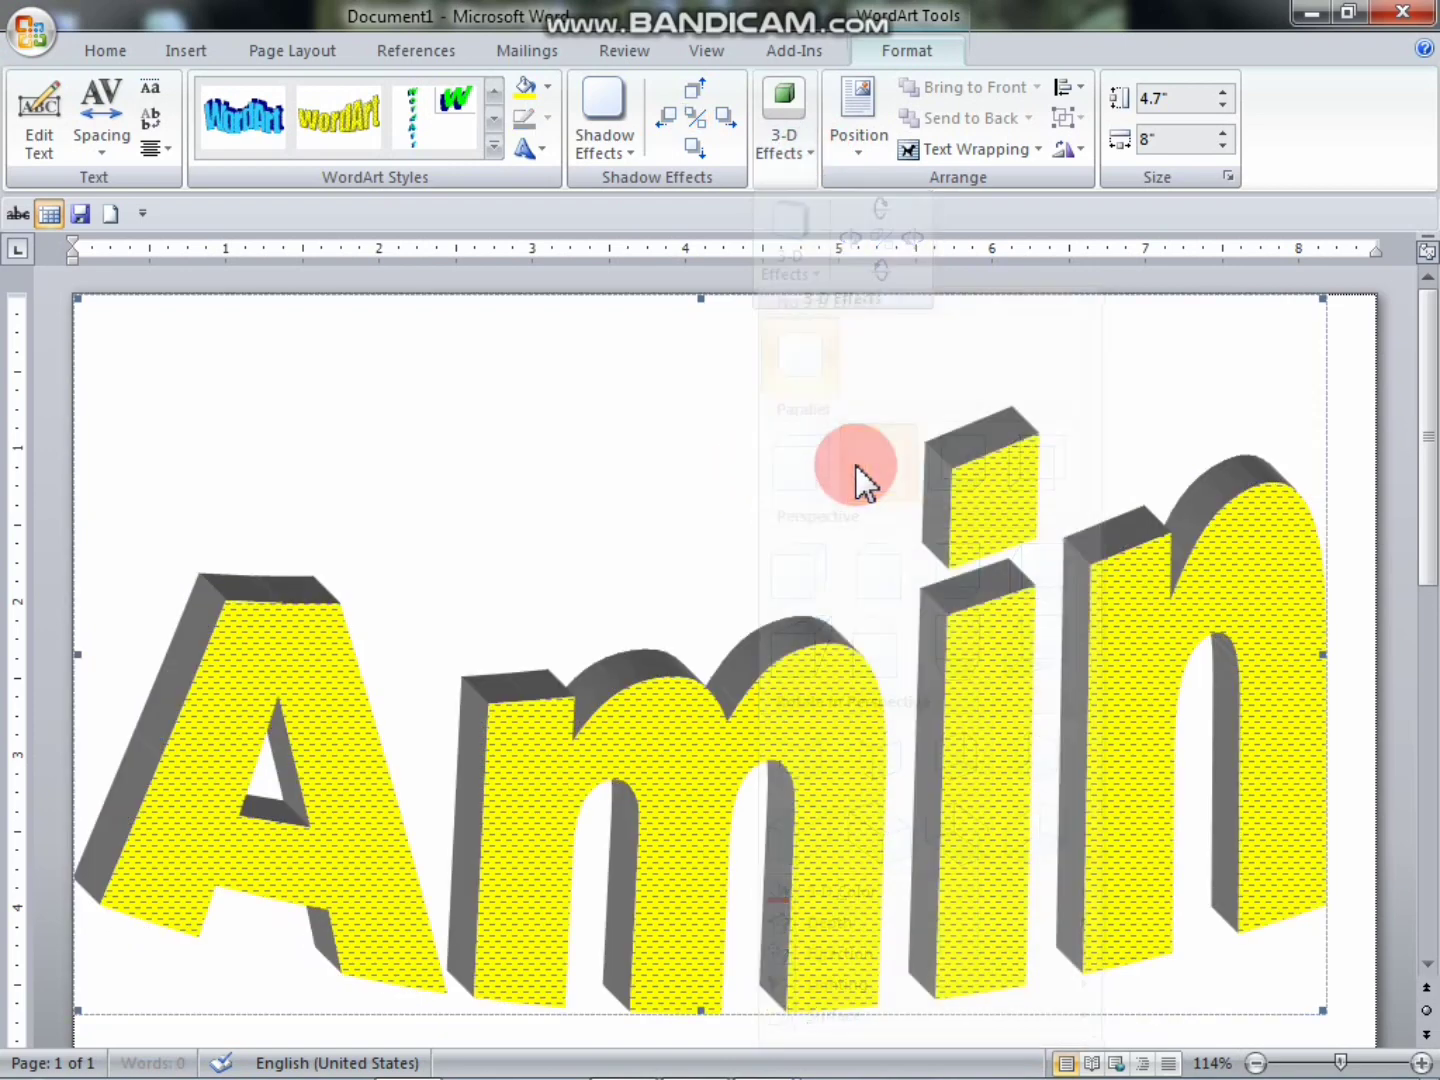
- Apply the first Perspective 3-D effect to the WordArt
{"action": "left_click", "coordinate": [808, 153]}
{"action": "left_click", "coordinate": [812, 258]}
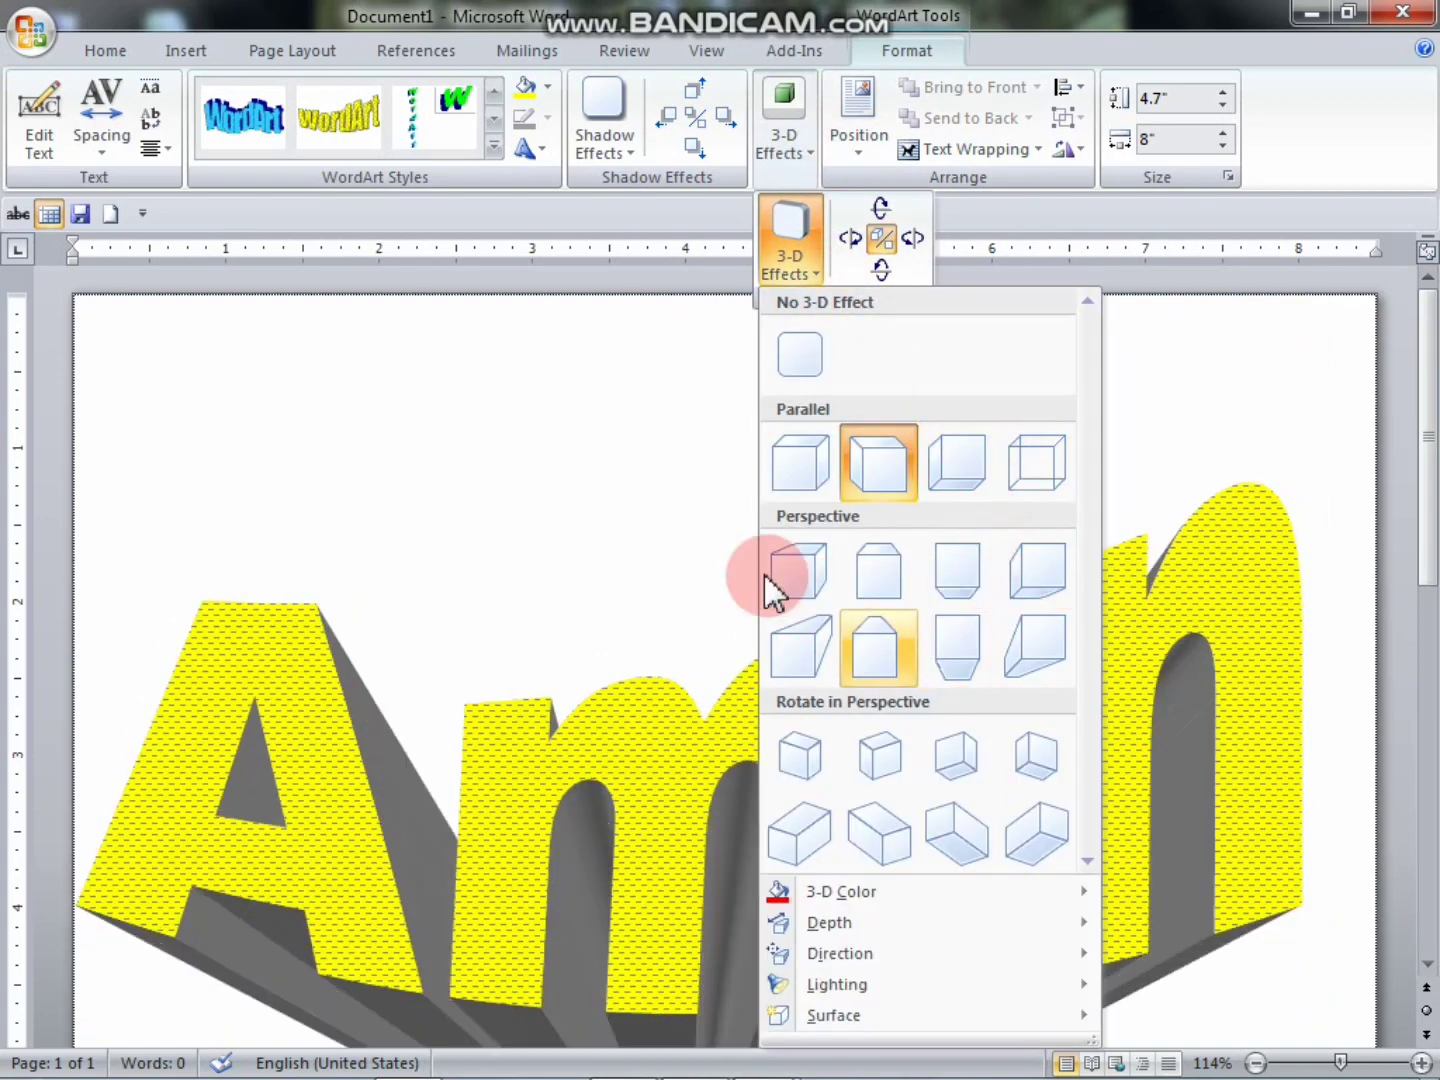
{"action": "left_click", "coordinate": [797, 586]}
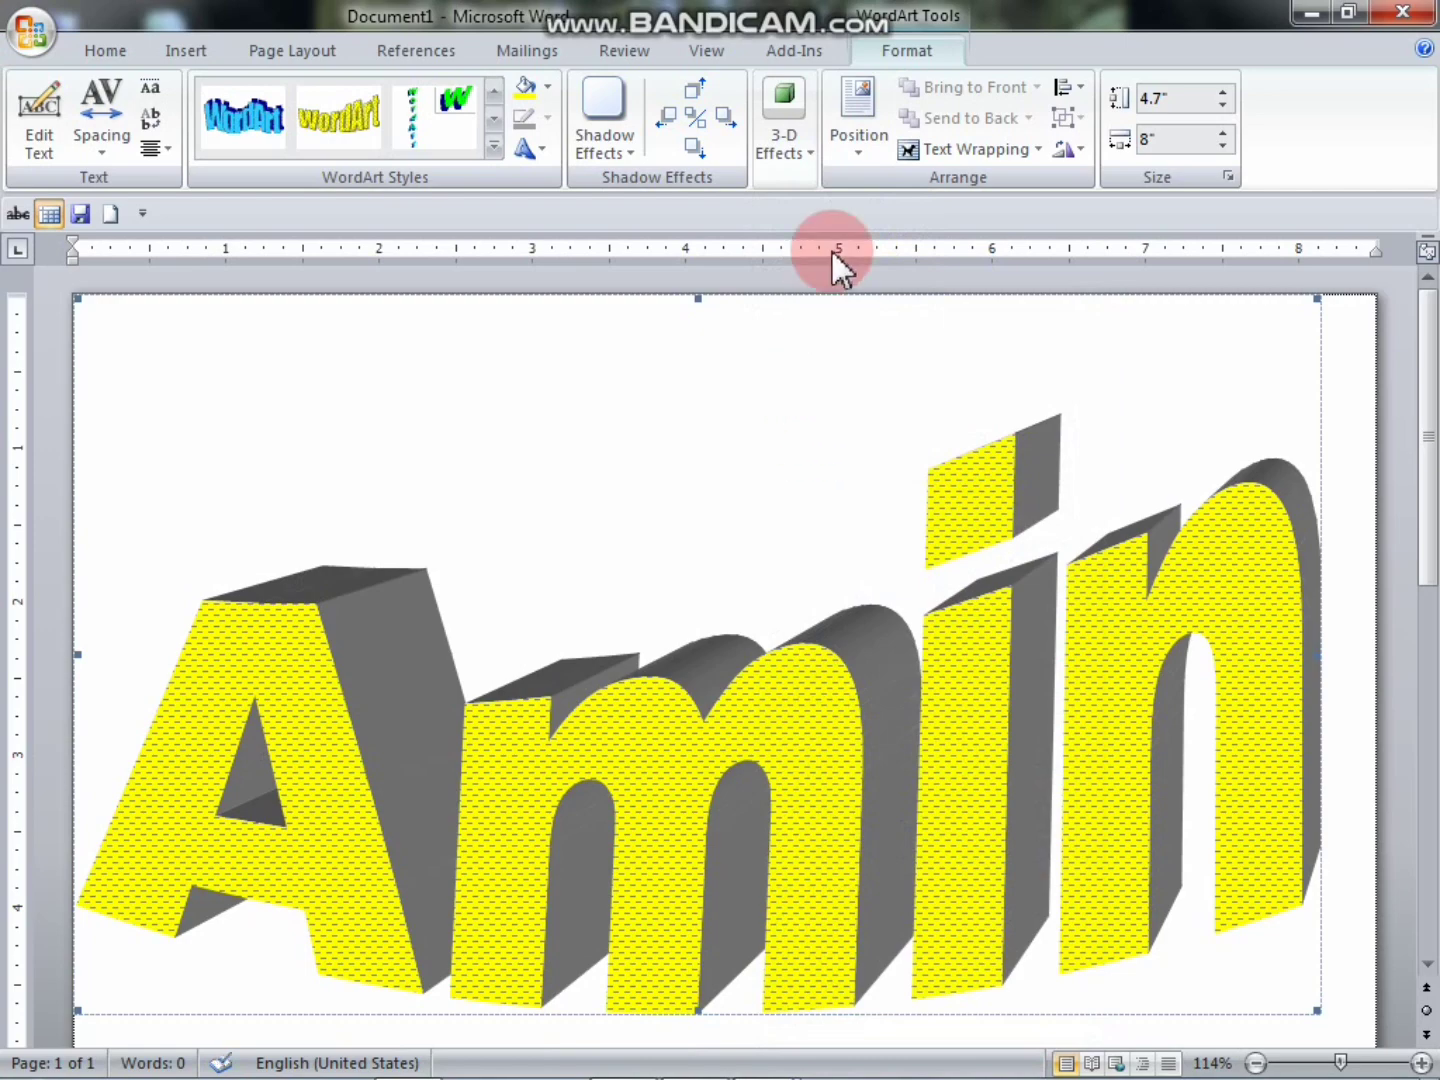
- Set the WordArt's 3-D color to the standard red
{"action": "left_click", "coordinate": [799, 158]}
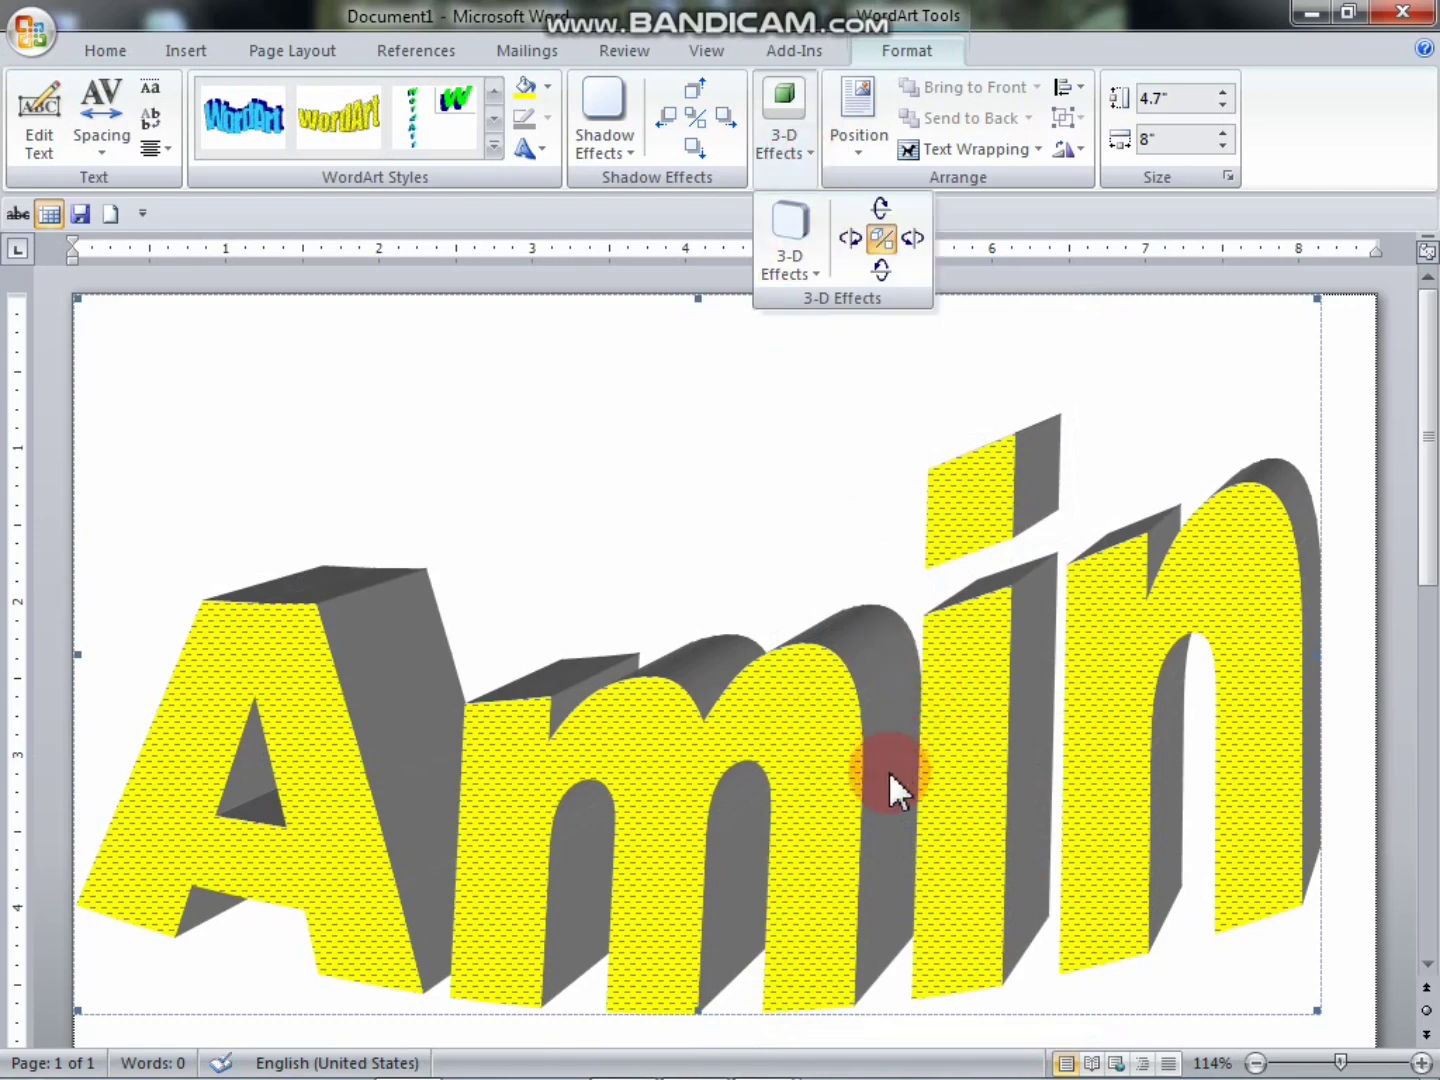
{"action": "left_click", "coordinate": [805, 262]}
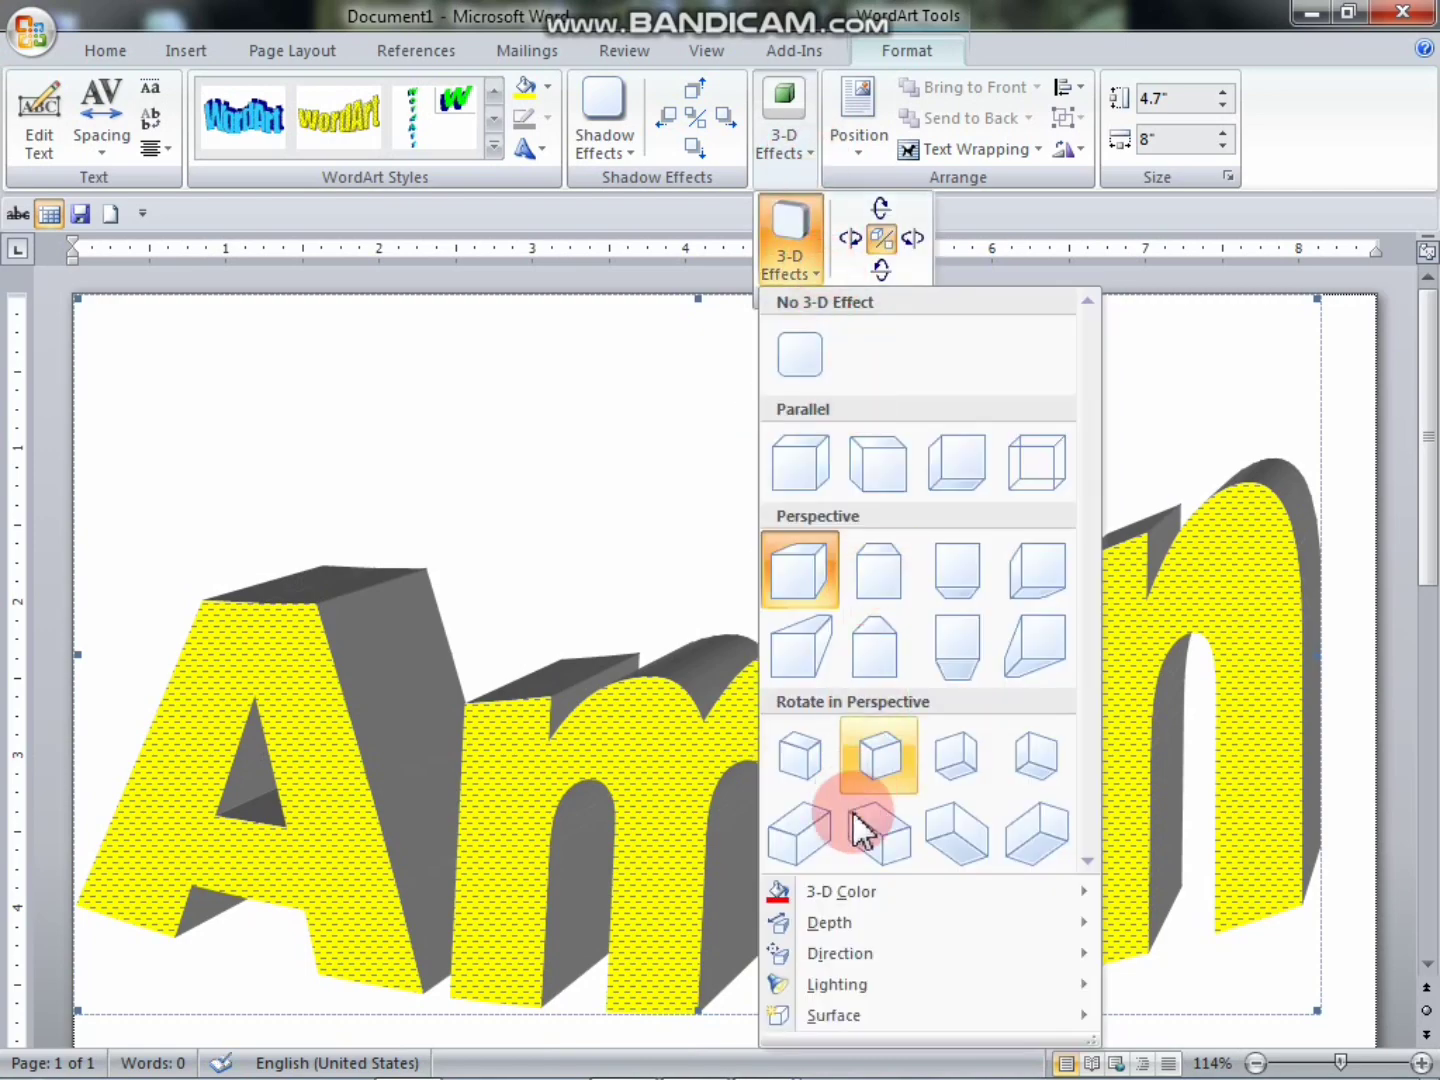
{"action": "mouse_move", "coordinate": [844, 894]}
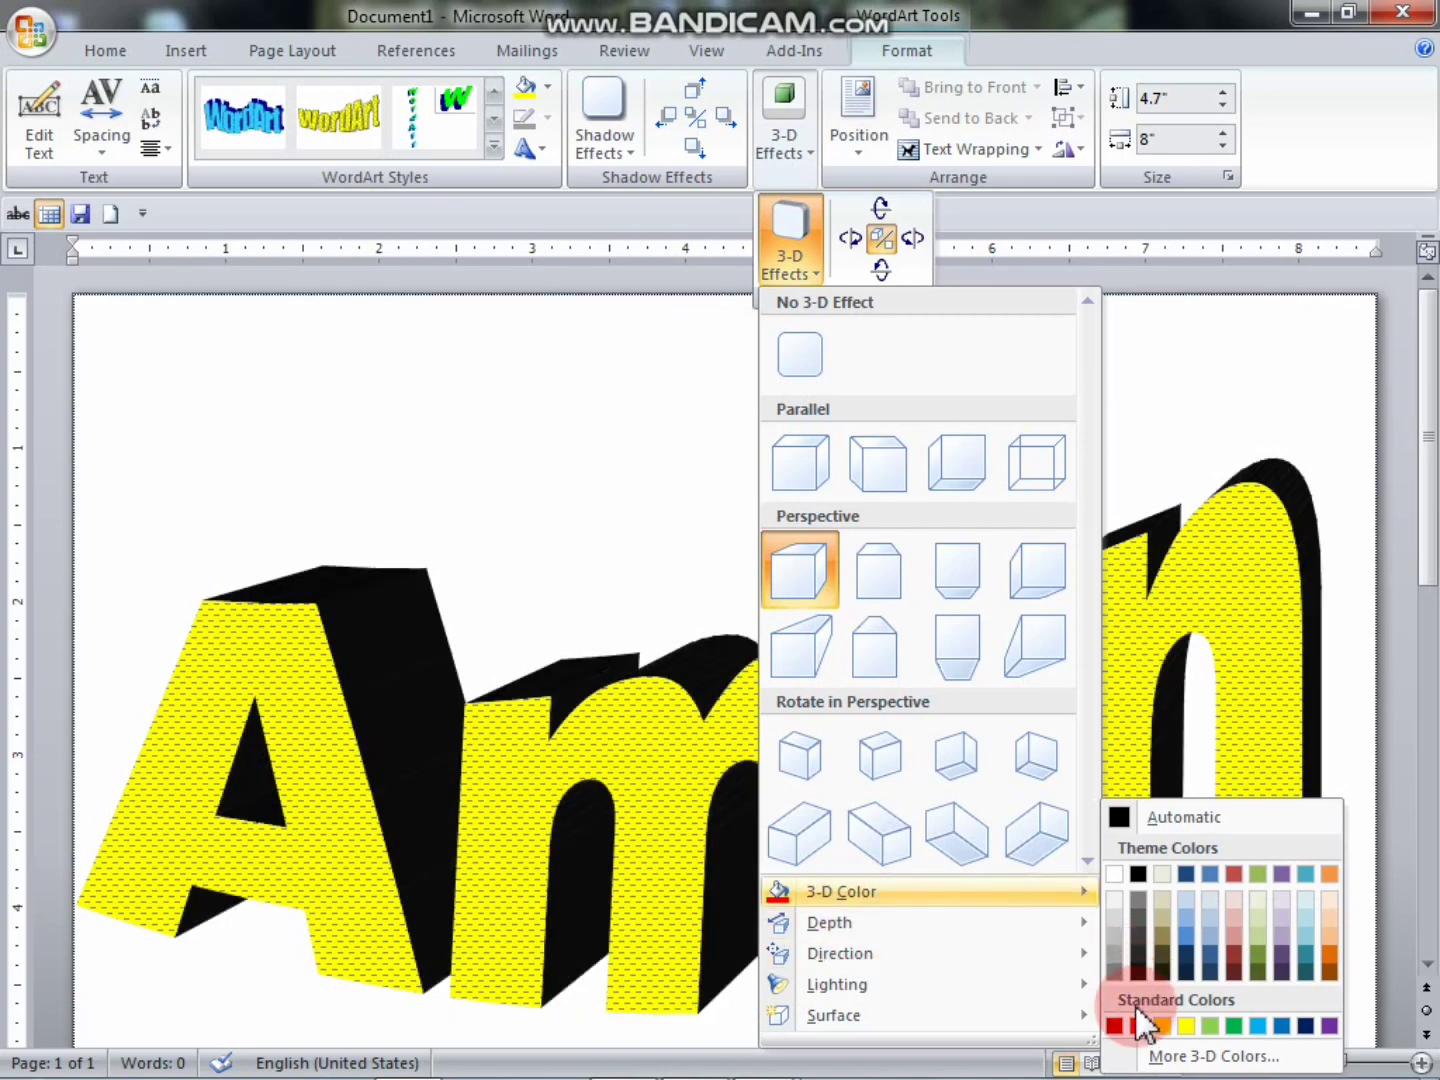
{"action": "left_click", "coordinate": [1138, 1026]}
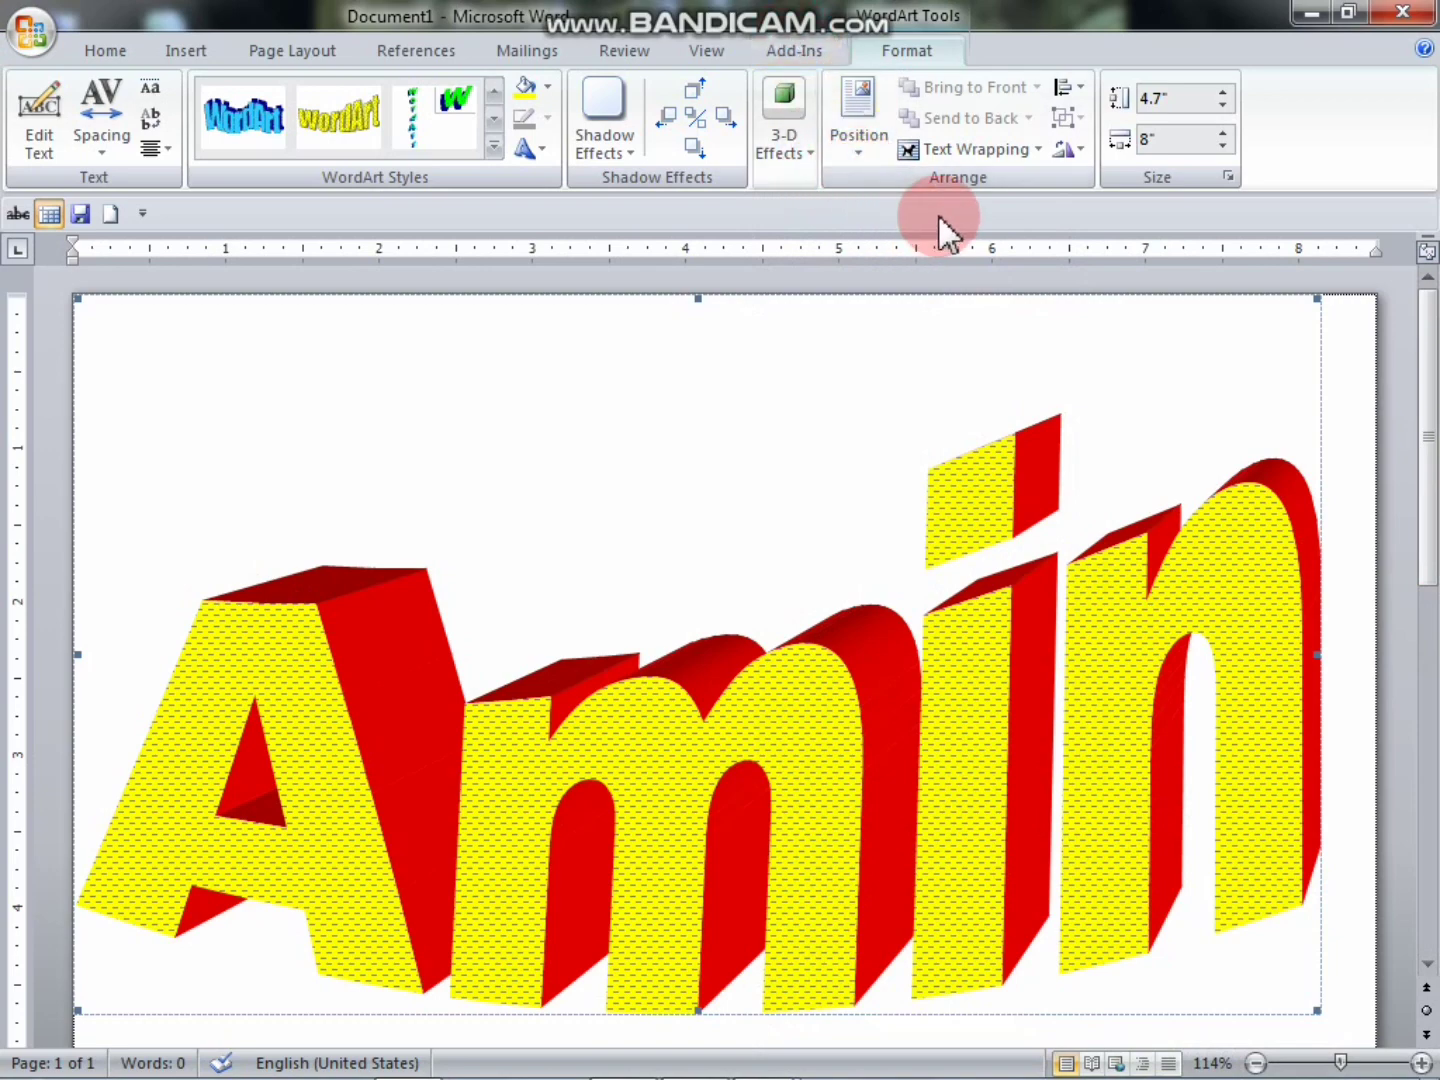
- Try increasing the WordArt's shape height to 5.5"
{"action": "left_click", "coordinate": [1226, 90]}
{"action": "left_click", "coordinate": [1225, 90]}
{"action": "left_click", "coordinate": [1226, 90]}
{"action": "left_click", "coordinate": [1226, 90]}
{"action": "left_click", "coordinate": [1225, 90]}
{"action": "left_click", "coordinate": [1225, 90]}
{"action": "left_click", "coordinate": [1225, 90]}
{"action": "left_click", "coordinate": [1225, 90]}
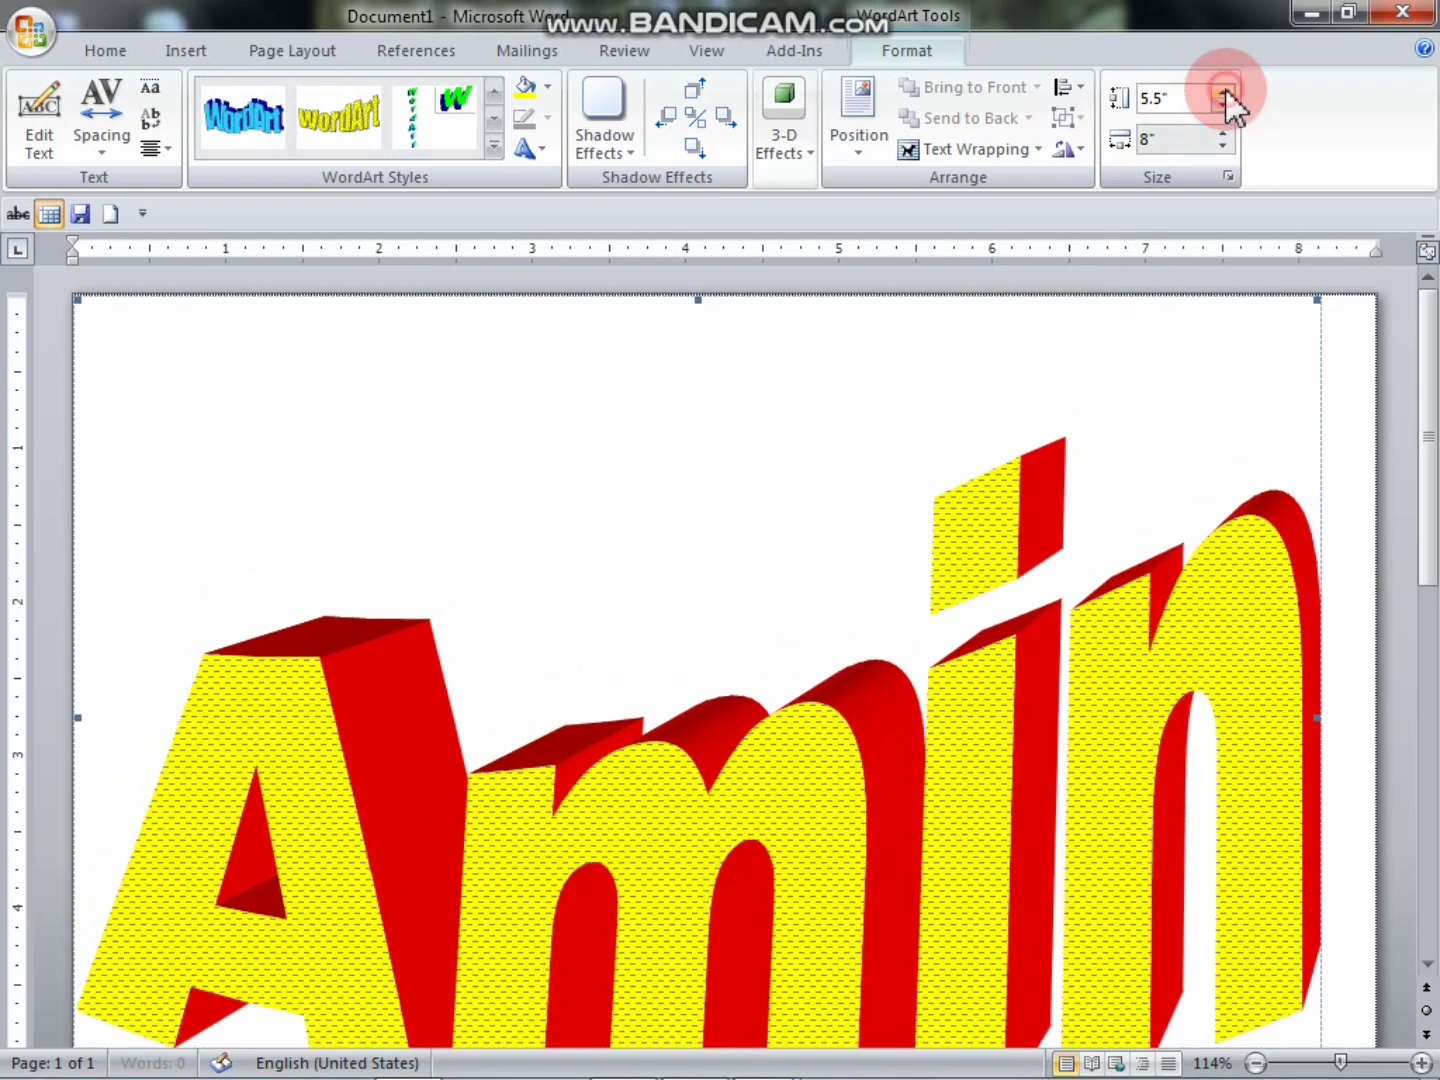
- Reduce the WordArt's shape height to 4.3"
{"action": "left_click", "coordinate": [1222, 103]}
{"action": "left_click", "coordinate": [1221, 103]}
{"action": "left_click", "coordinate": [1222, 104]}
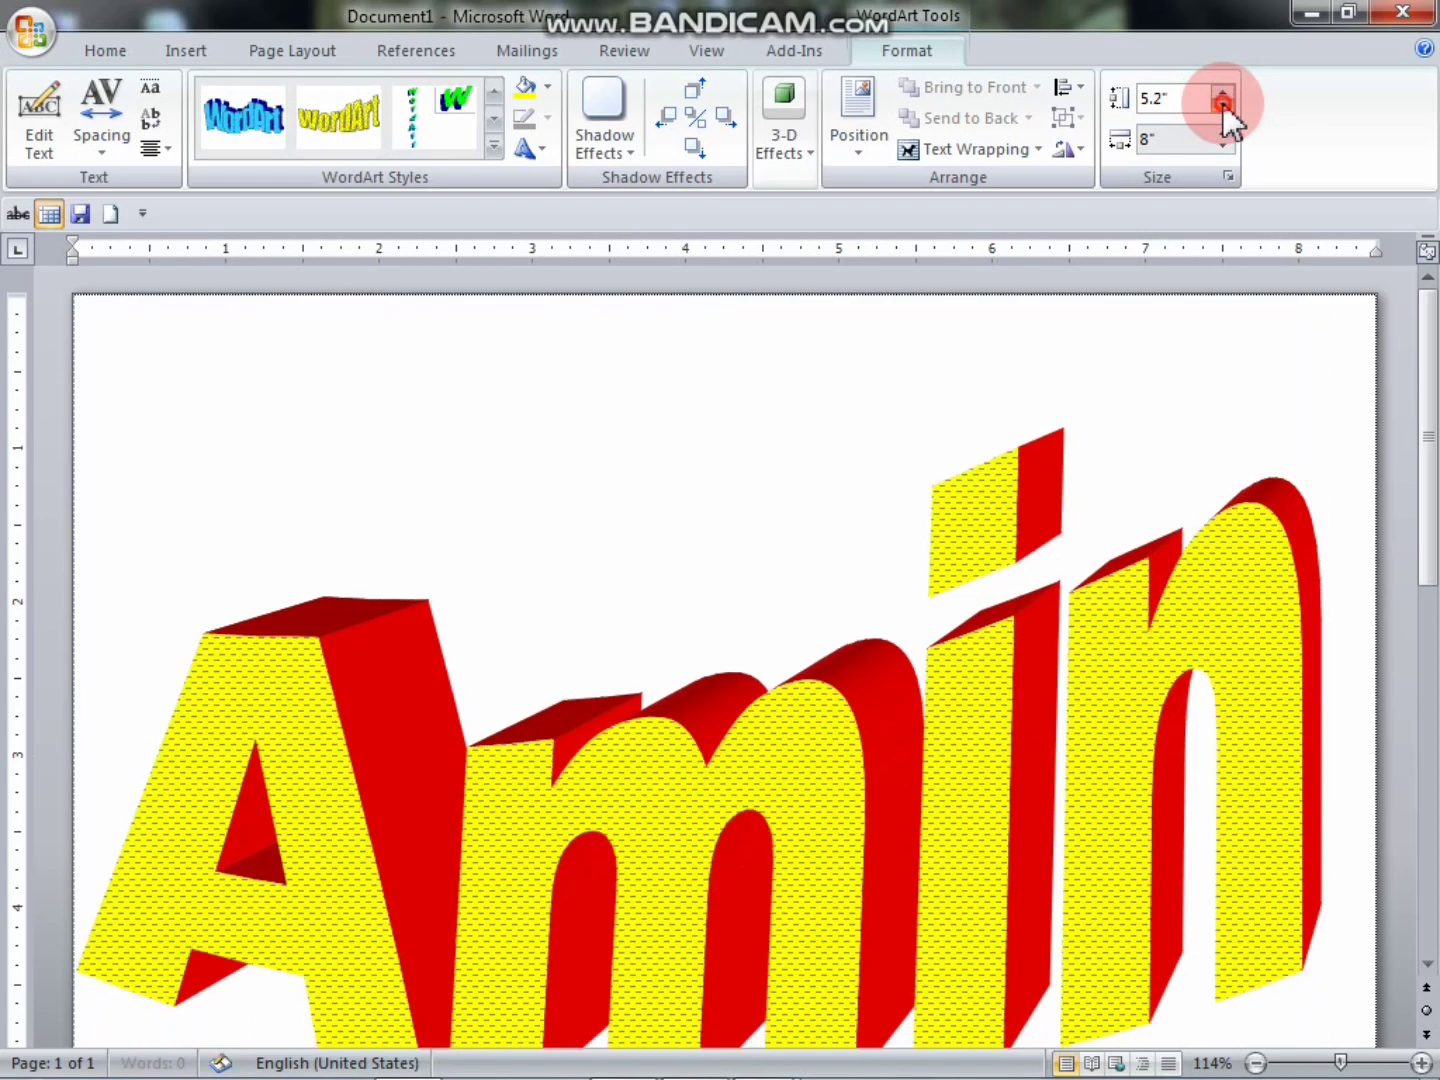
{"action": "left_click", "coordinate": [1222, 103]}
{"action": "left_click", "coordinate": [1221, 103]}
{"action": "left_click", "coordinate": [1222, 104]}
{"action": "left_click", "coordinate": [1222, 103]}
{"action": "left_click", "coordinate": [1221, 104]}
{"action": "left_click", "coordinate": [1222, 104]}
{"action": "left_click", "coordinate": [1223, 104]}
{"action": "left_click", "coordinate": [1223, 104]}
{"action": "left_click", "coordinate": [1224, 103]}
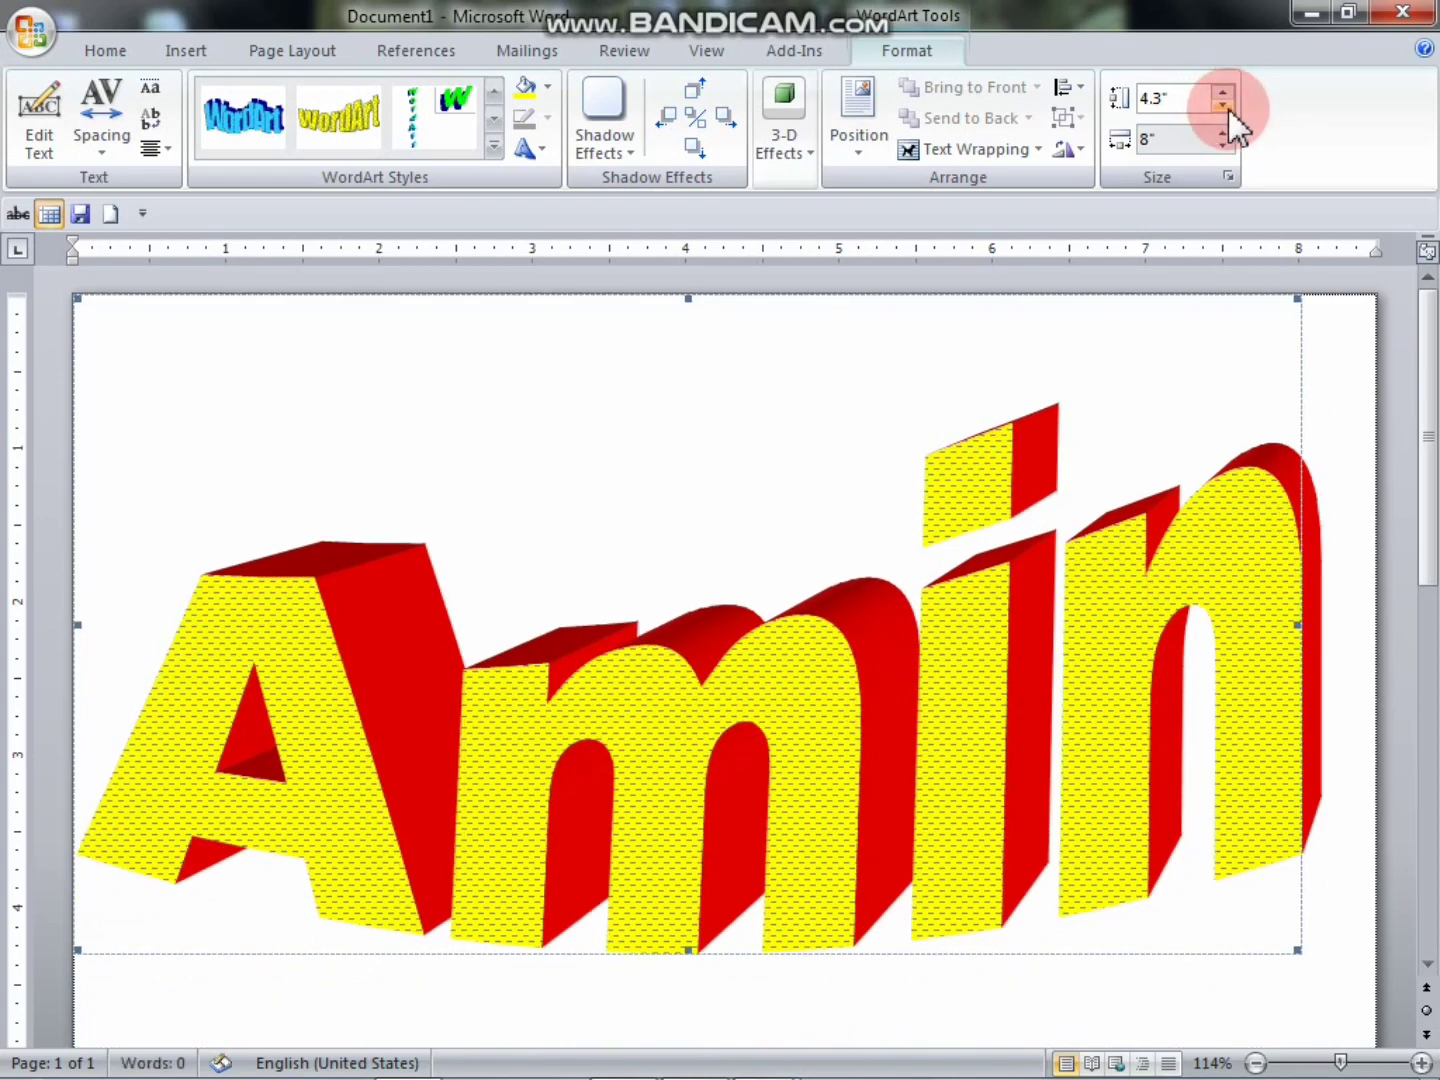
- Increase the WordArt's shape width to 8.51"
{"action": "left_click", "coordinate": [1228, 131]}
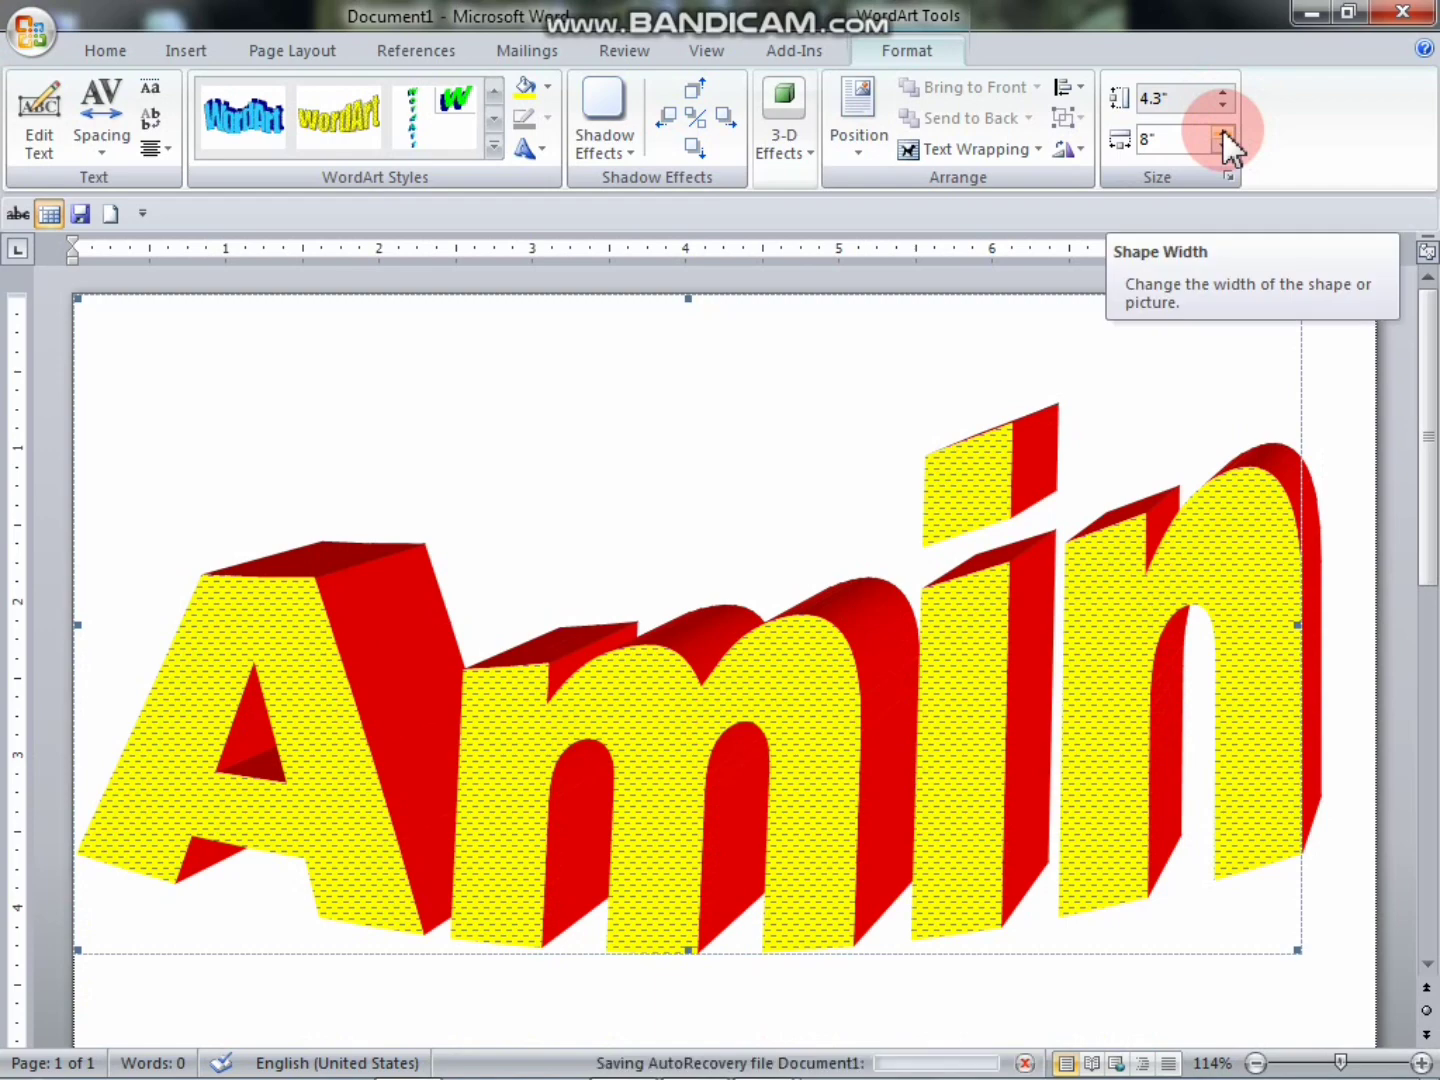
{"action": "left_click", "coordinate": [1222, 129]}
{"action": "left_click", "coordinate": [1223, 131]}
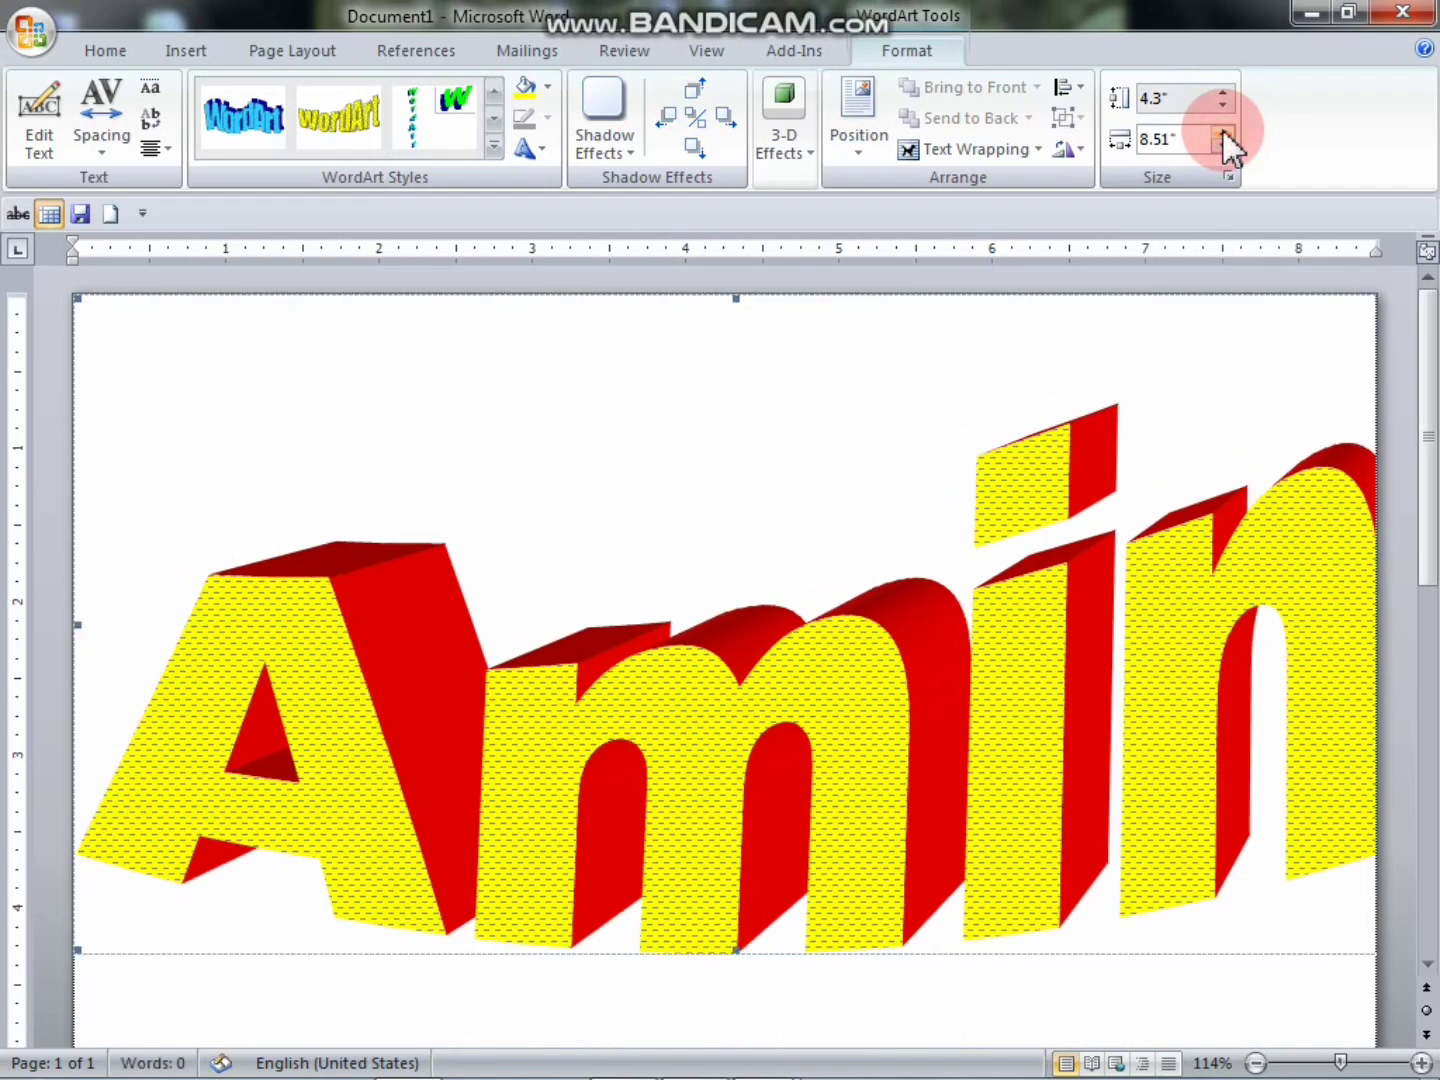
- Reduce the WordArt's shape width to 7.4"
{"action": "left_click", "coordinate": [1222, 130]}
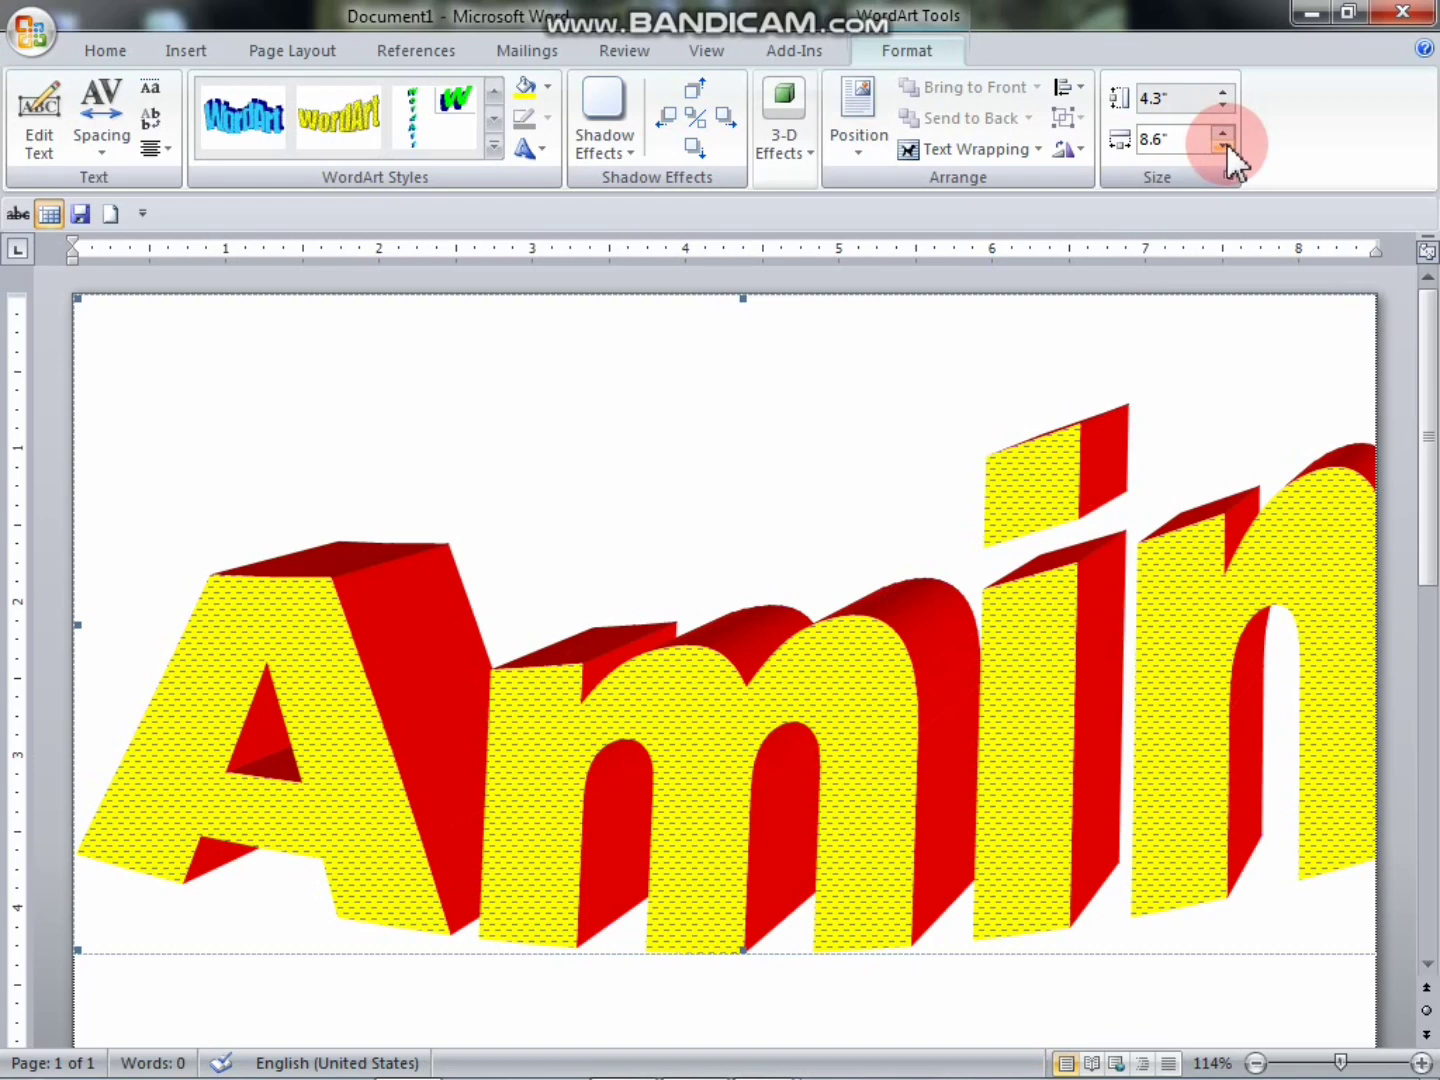
{"action": "left_click", "coordinate": [1222, 145]}
{"action": "left_click", "coordinate": [1222, 145]}
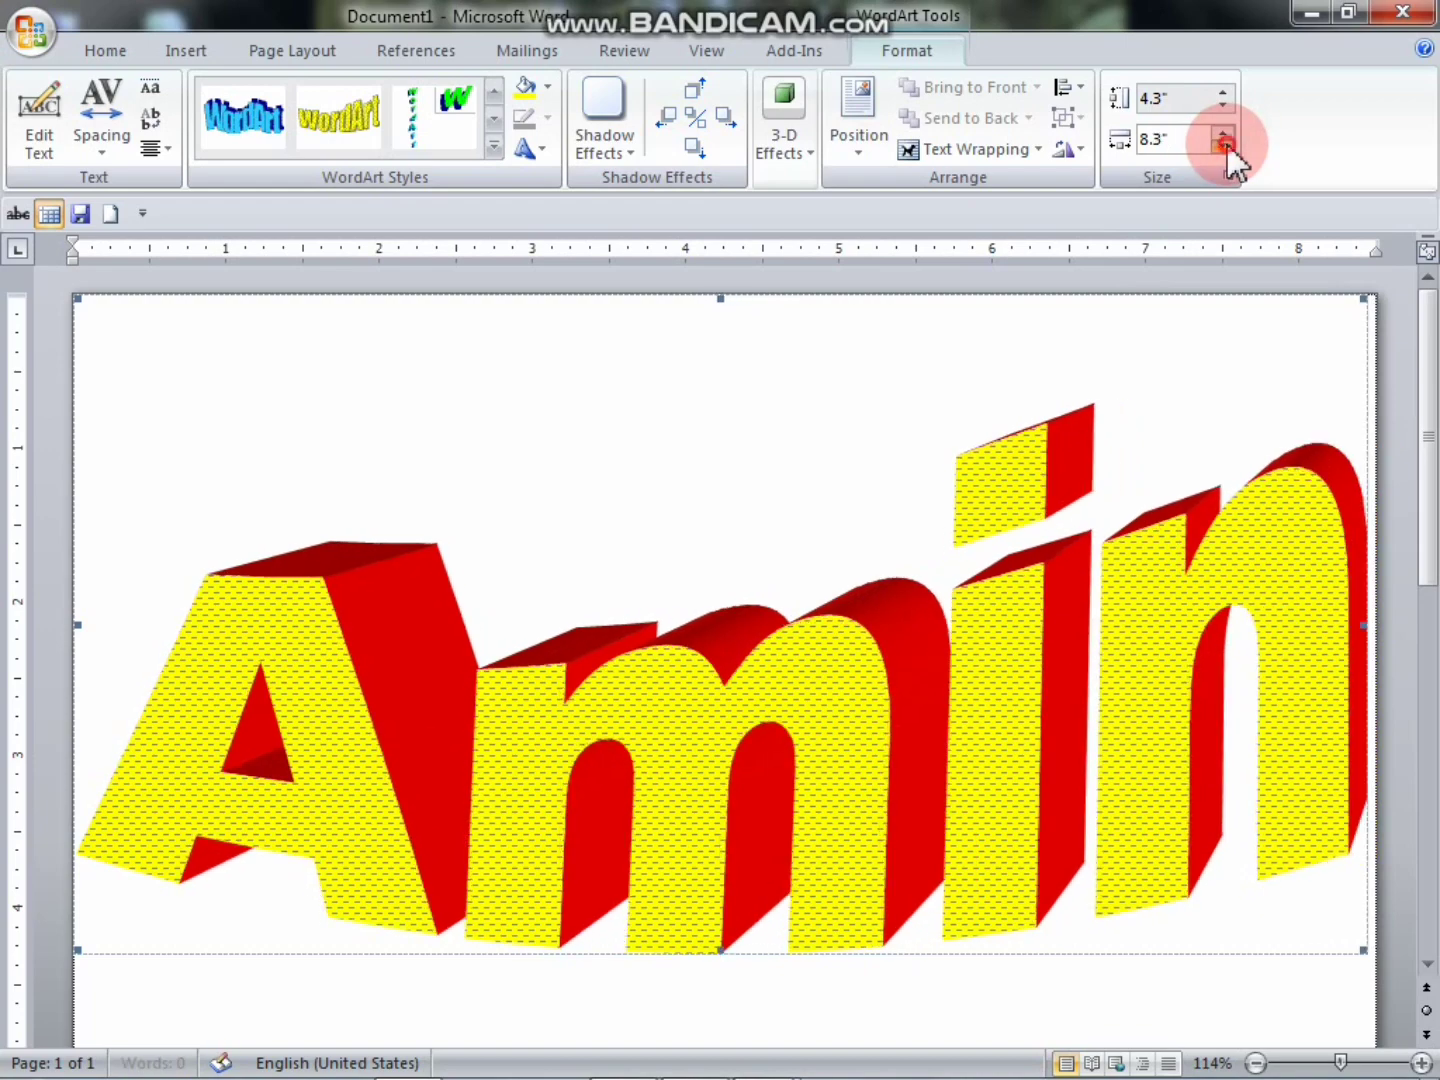
{"action": "left_click", "coordinate": [1222, 145]}
{"action": "left_click", "coordinate": [1221, 146]}
{"action": "left_click", "coordinate": [1221, 145]}
{"action": "left_click", "coordinate": [1222, 145]}
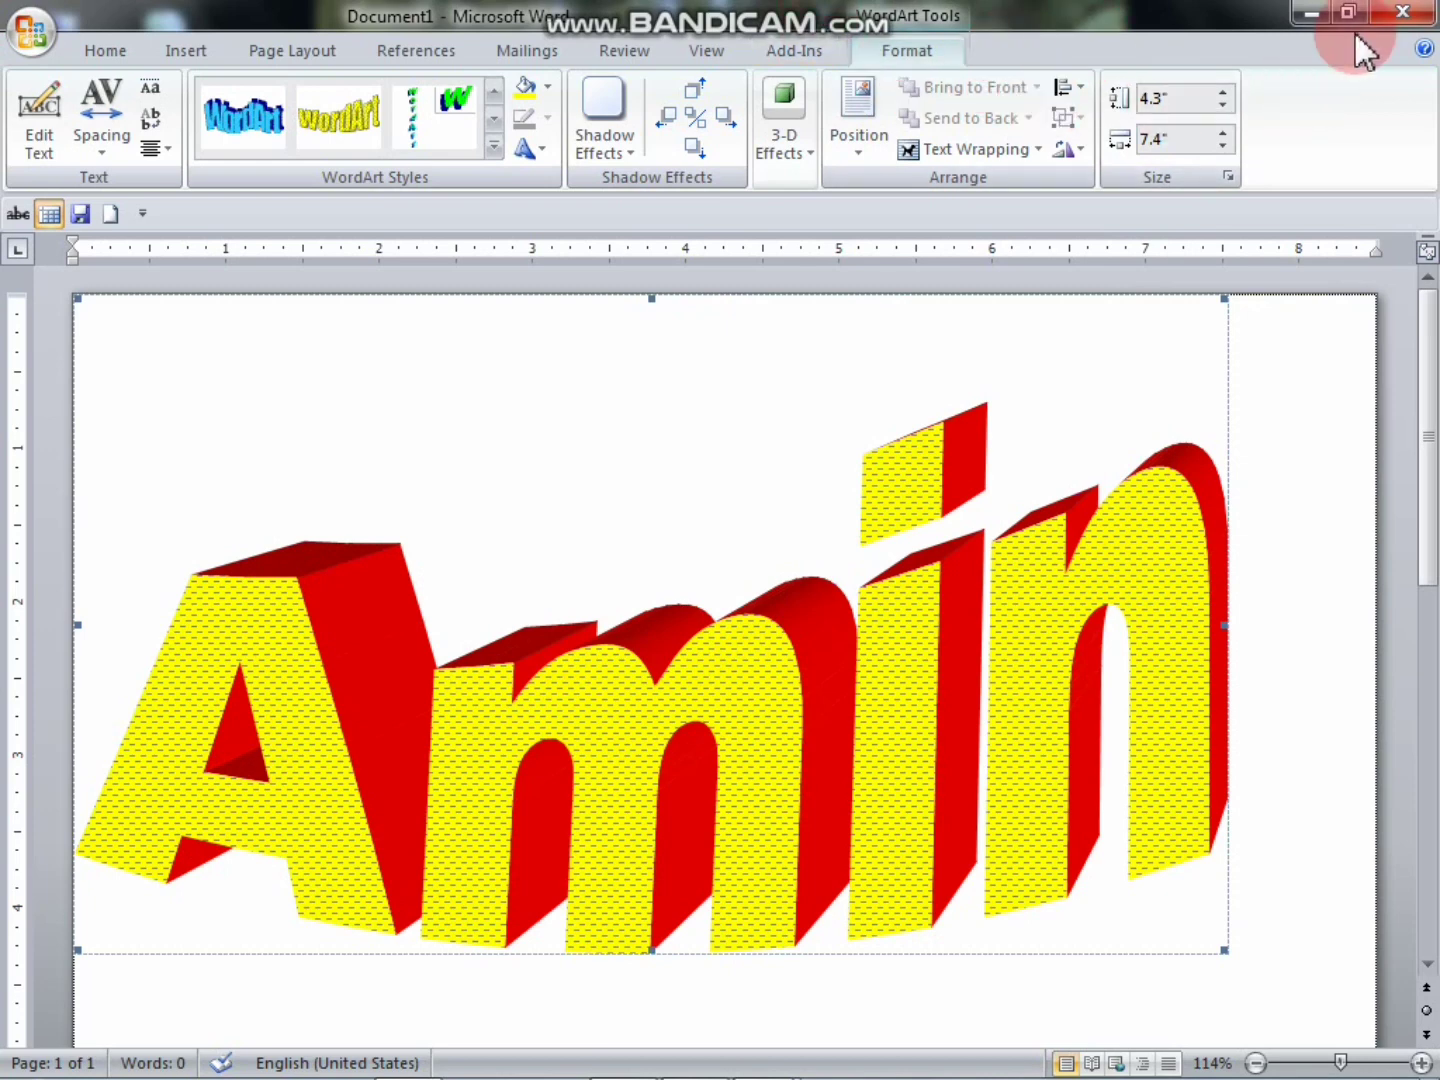
- Delete the WordArt from the page
{"action": "left_click", "coordinate": [185, 49]}
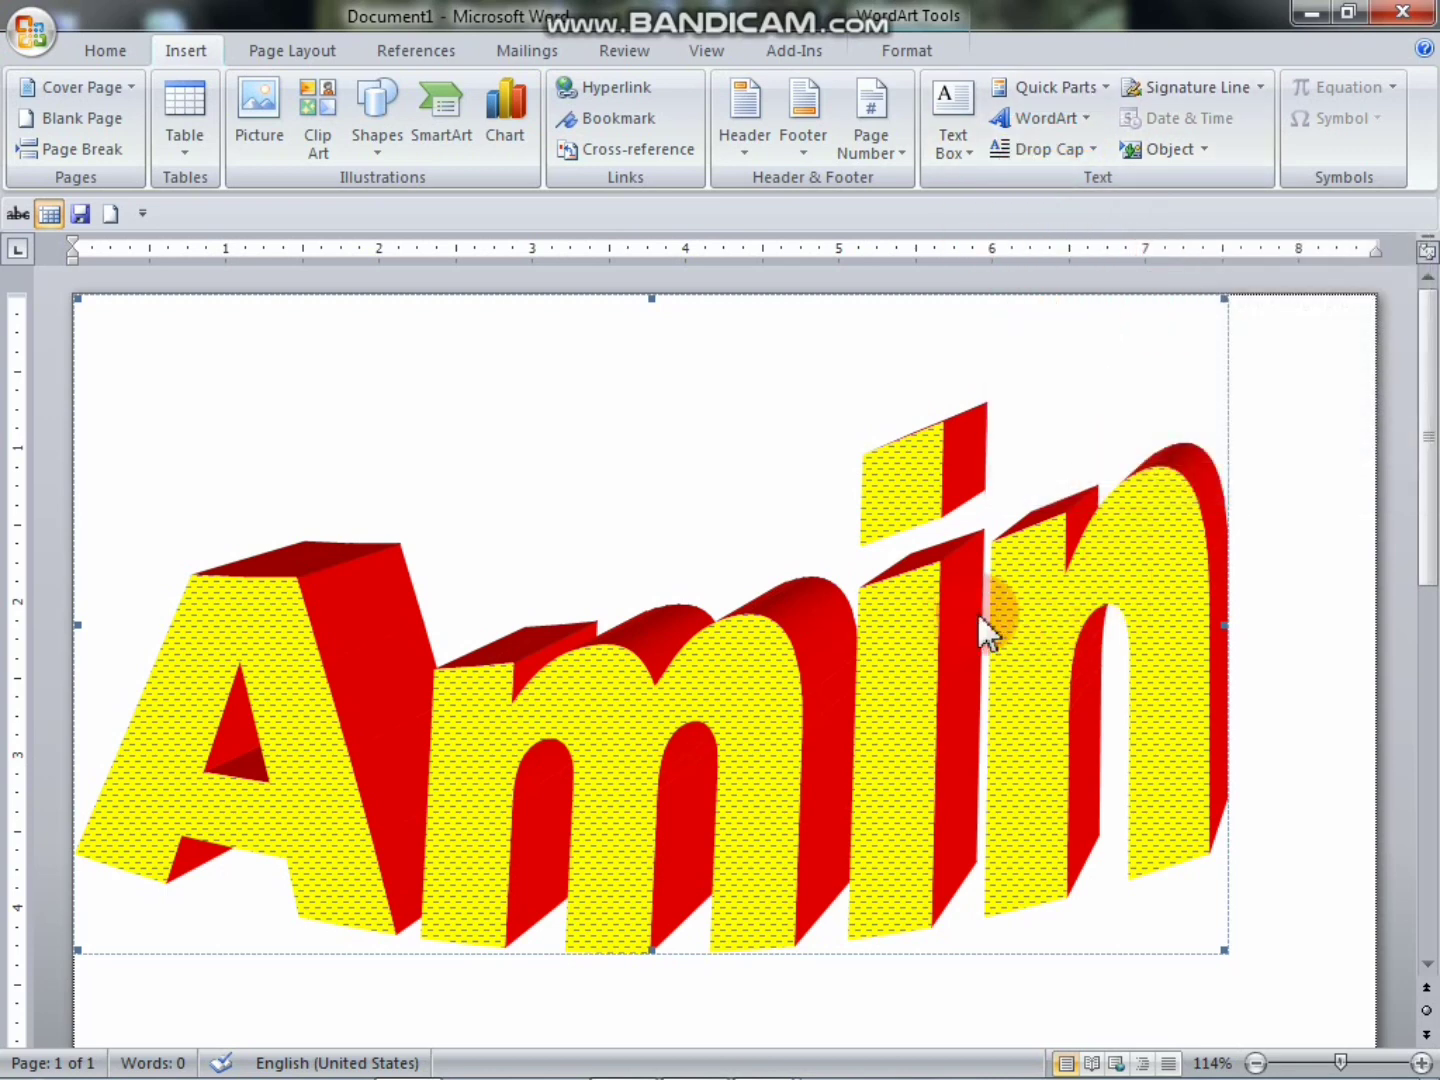
{"action": "key", "text": "Delete"}
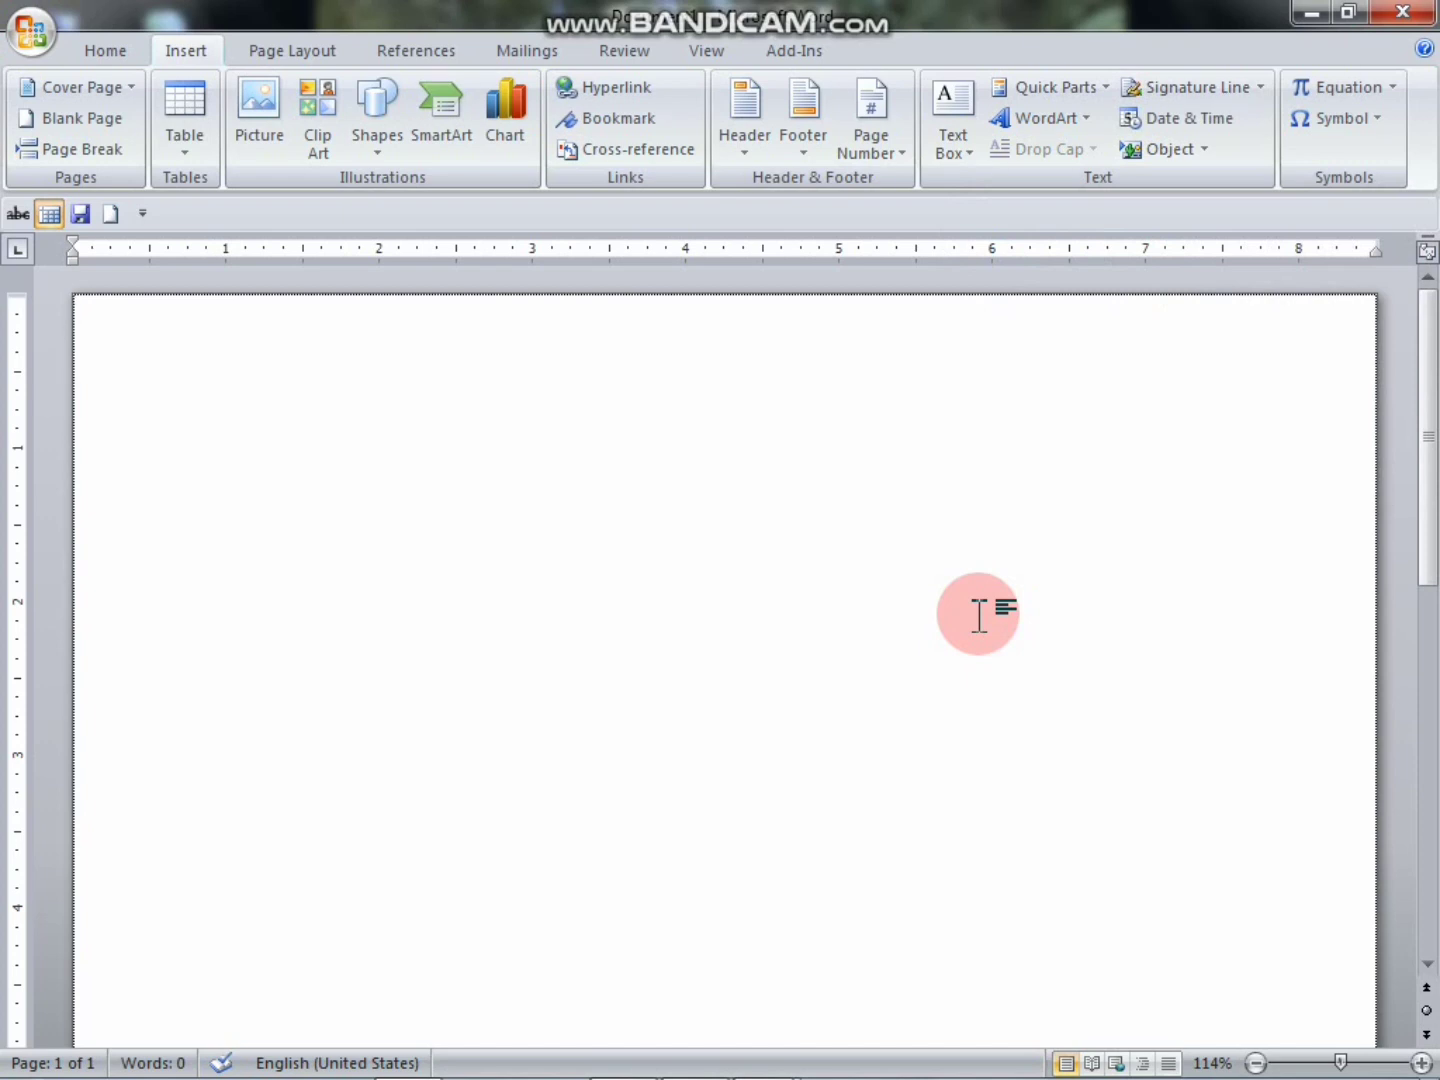
- Write the filler words afsdfasdf, dfrsdsd and fgfsdgfdgfd as separate paragraphs on the blank page
{"action": "type", "text": "afsdfasdf"}
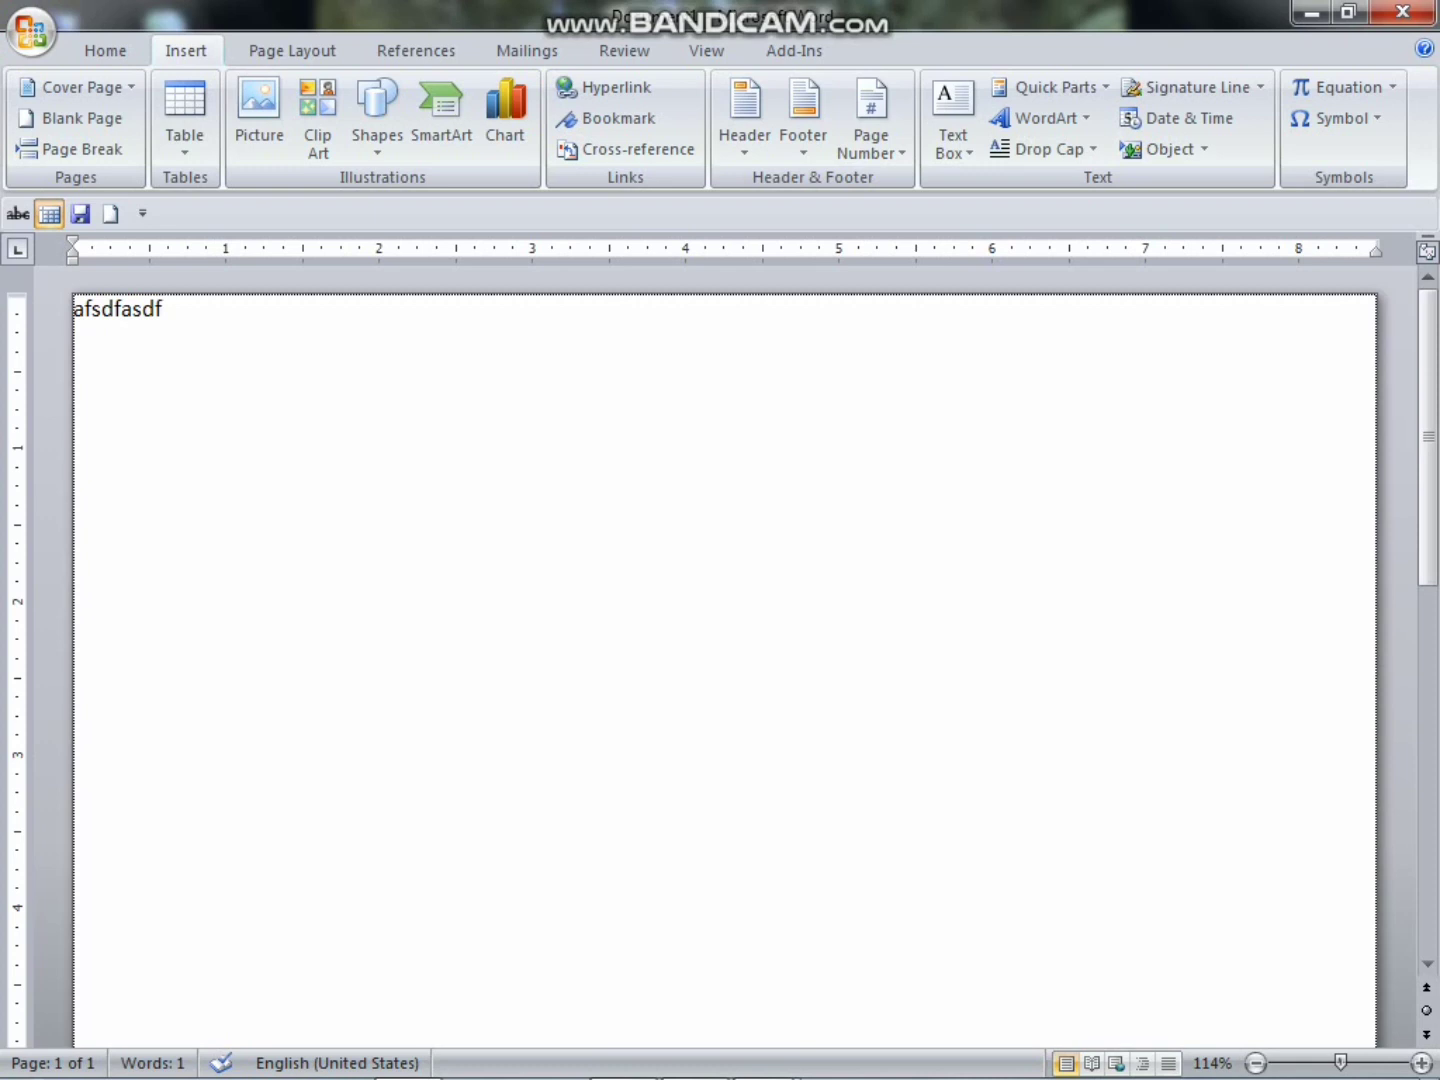
{"action": "key", "text": "Return"}
{"action": "key", "text": "Return"}
{"action": "type", "text": "dfrsdsd"}
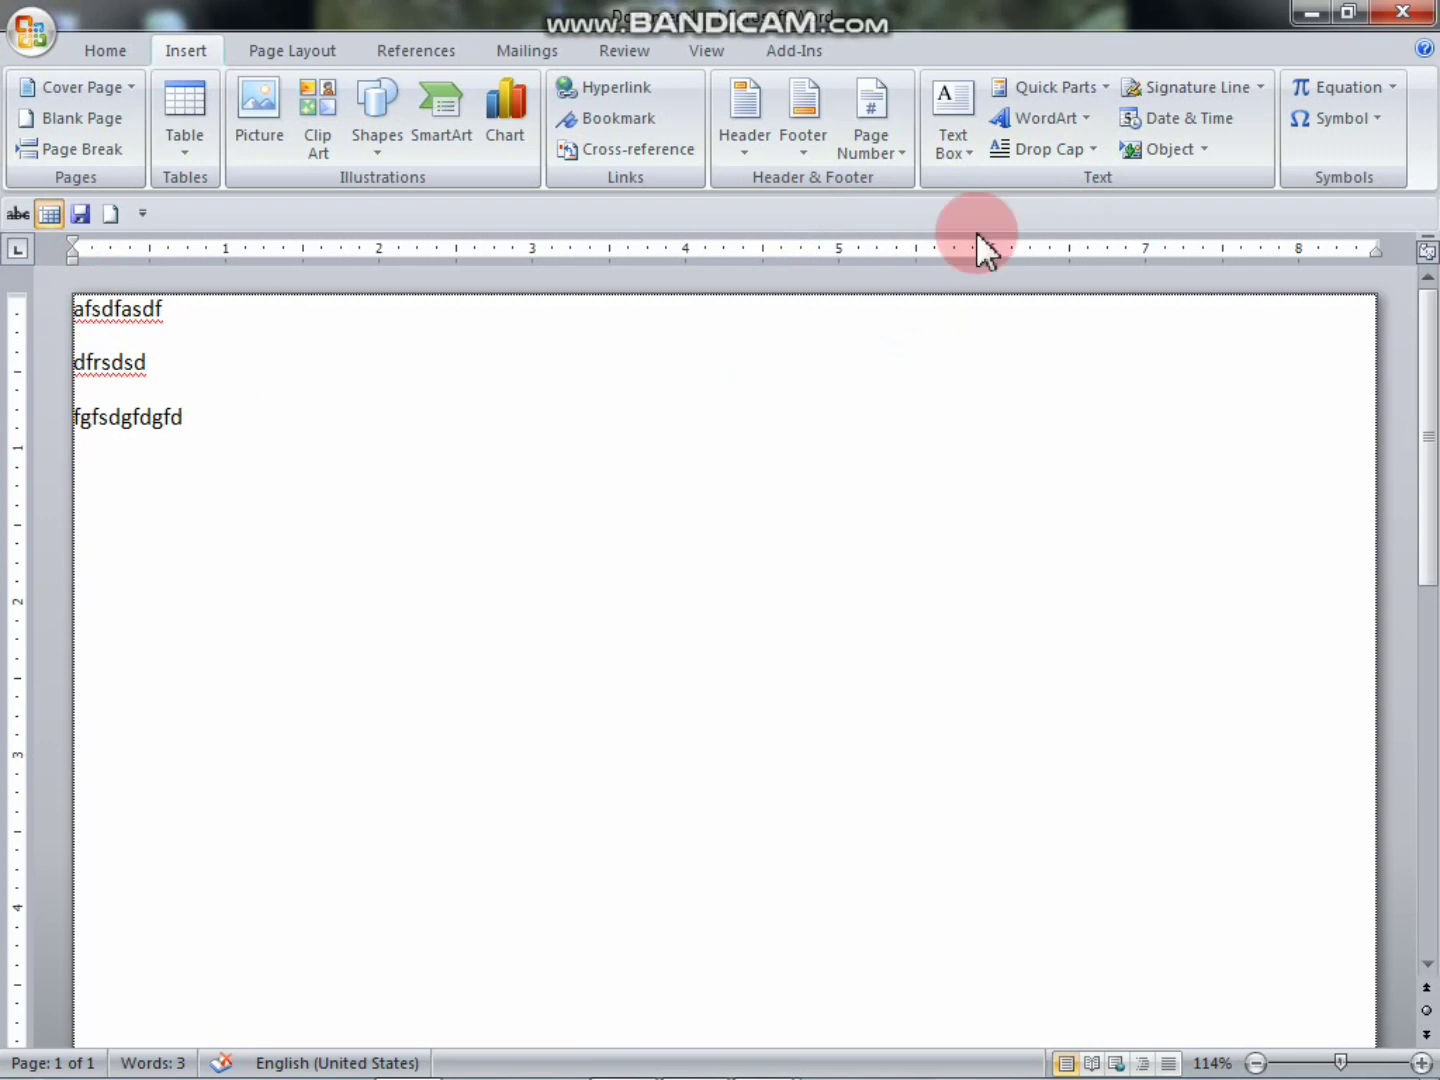
- Apply an In margin drop cap to the first letter of the first paragraph
{"action": "left_click", "coordinate": [1046, 156]}
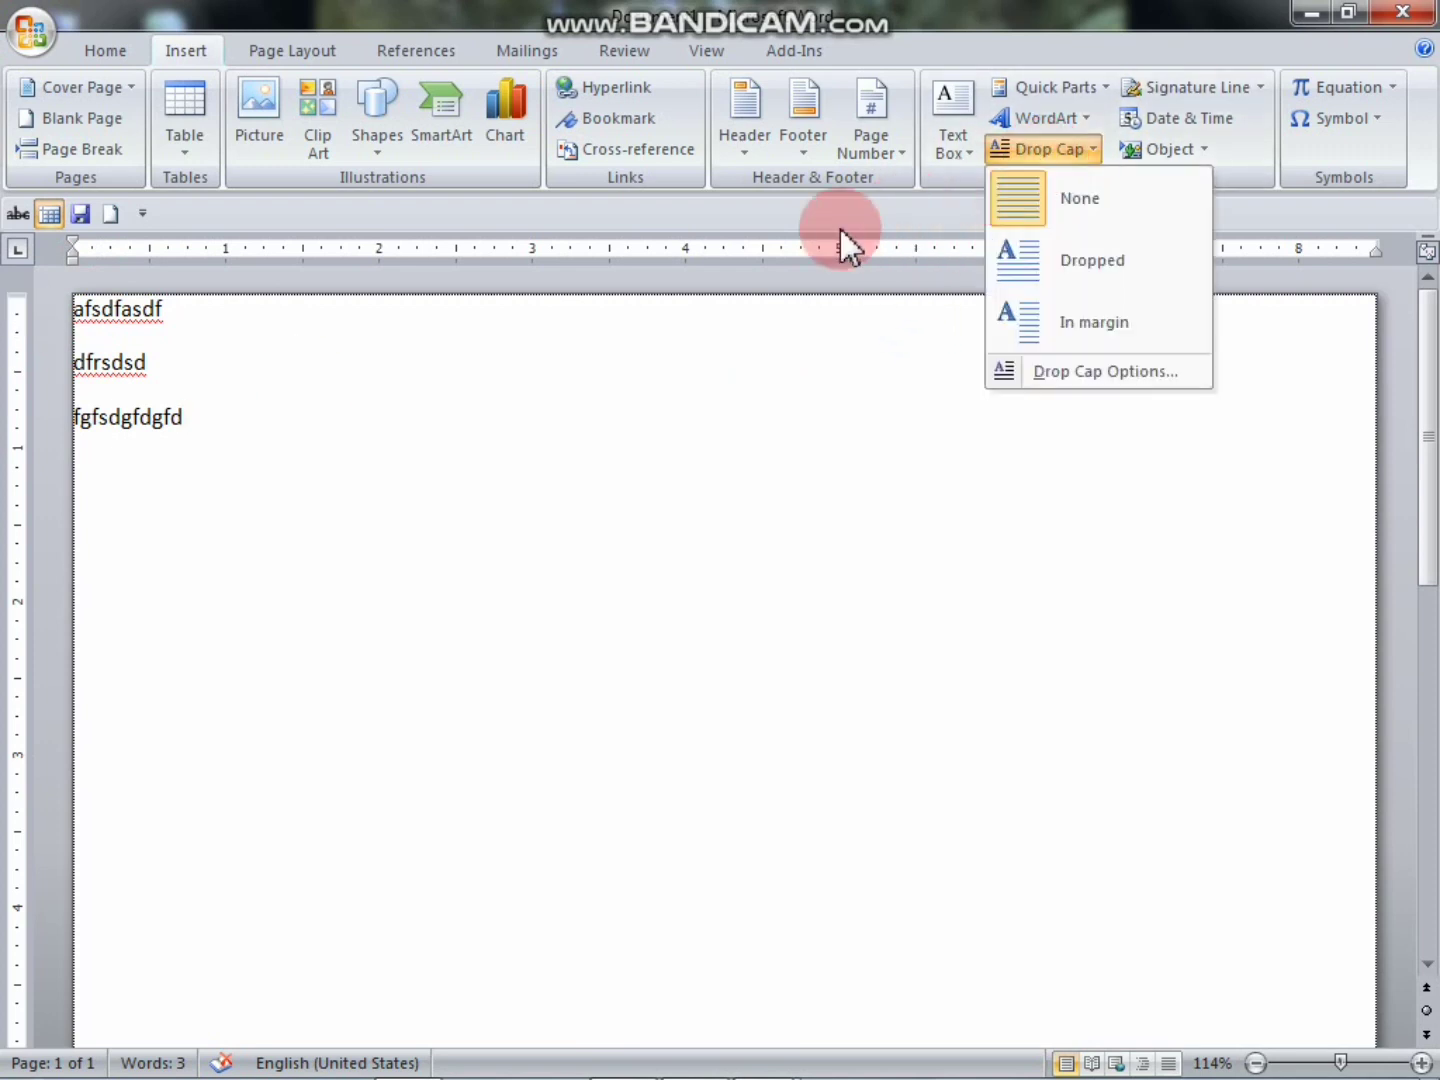
{"action": "left_click", "coordinate": [585, 413]}
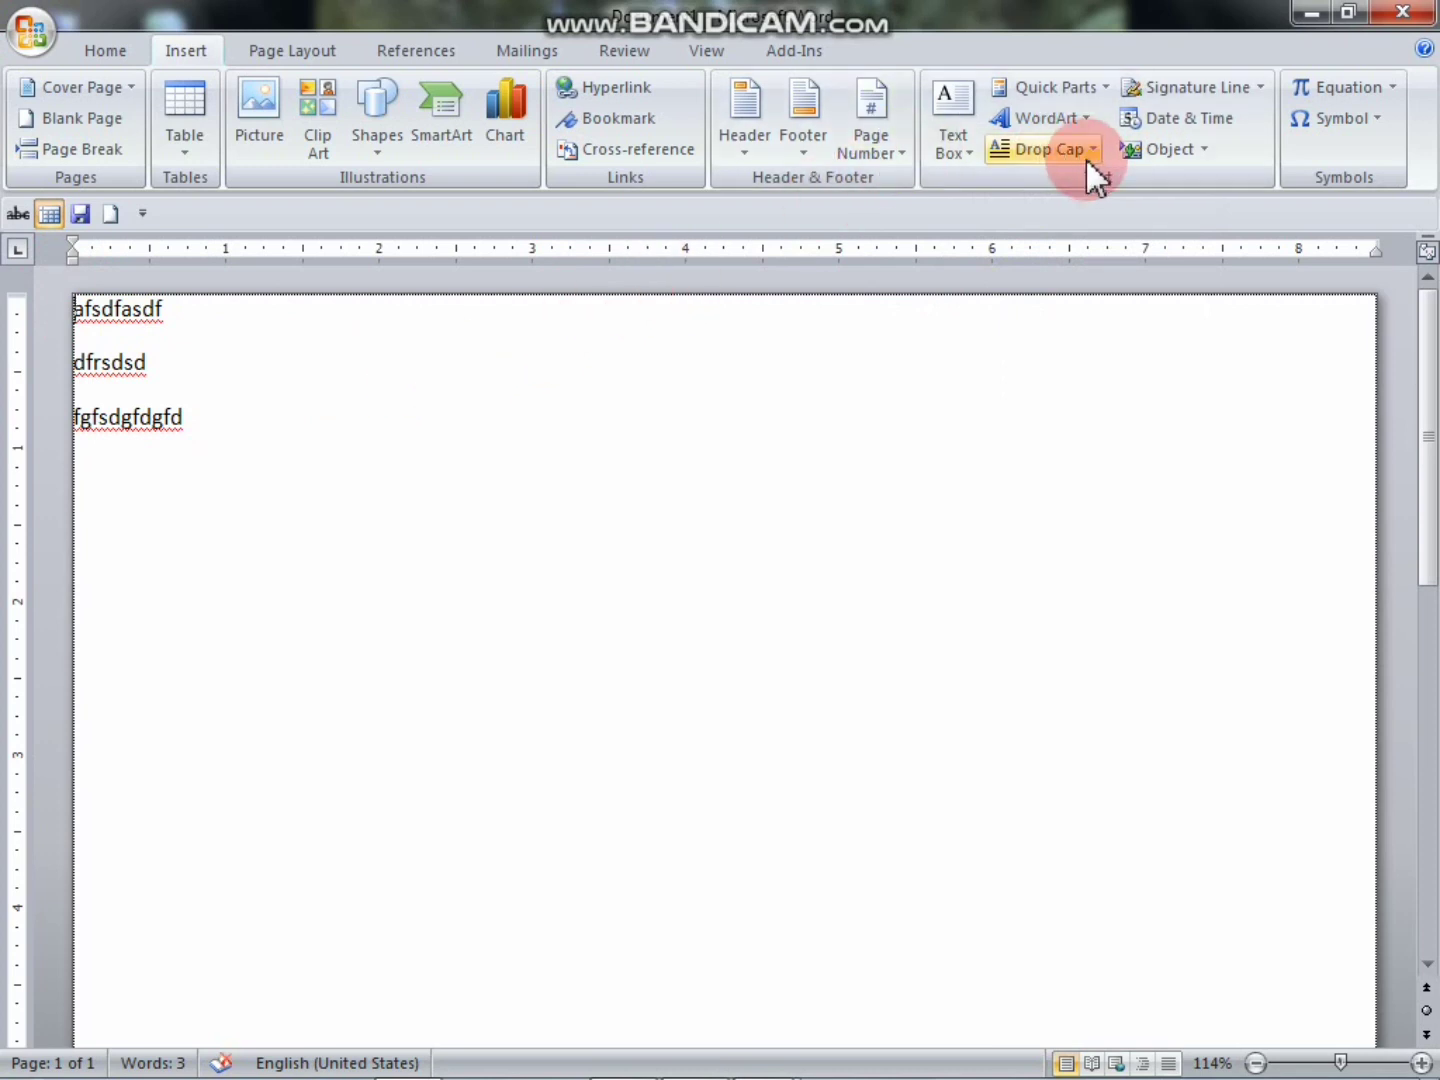
{"action": "left_click", "coordinate": [1050, 153]}
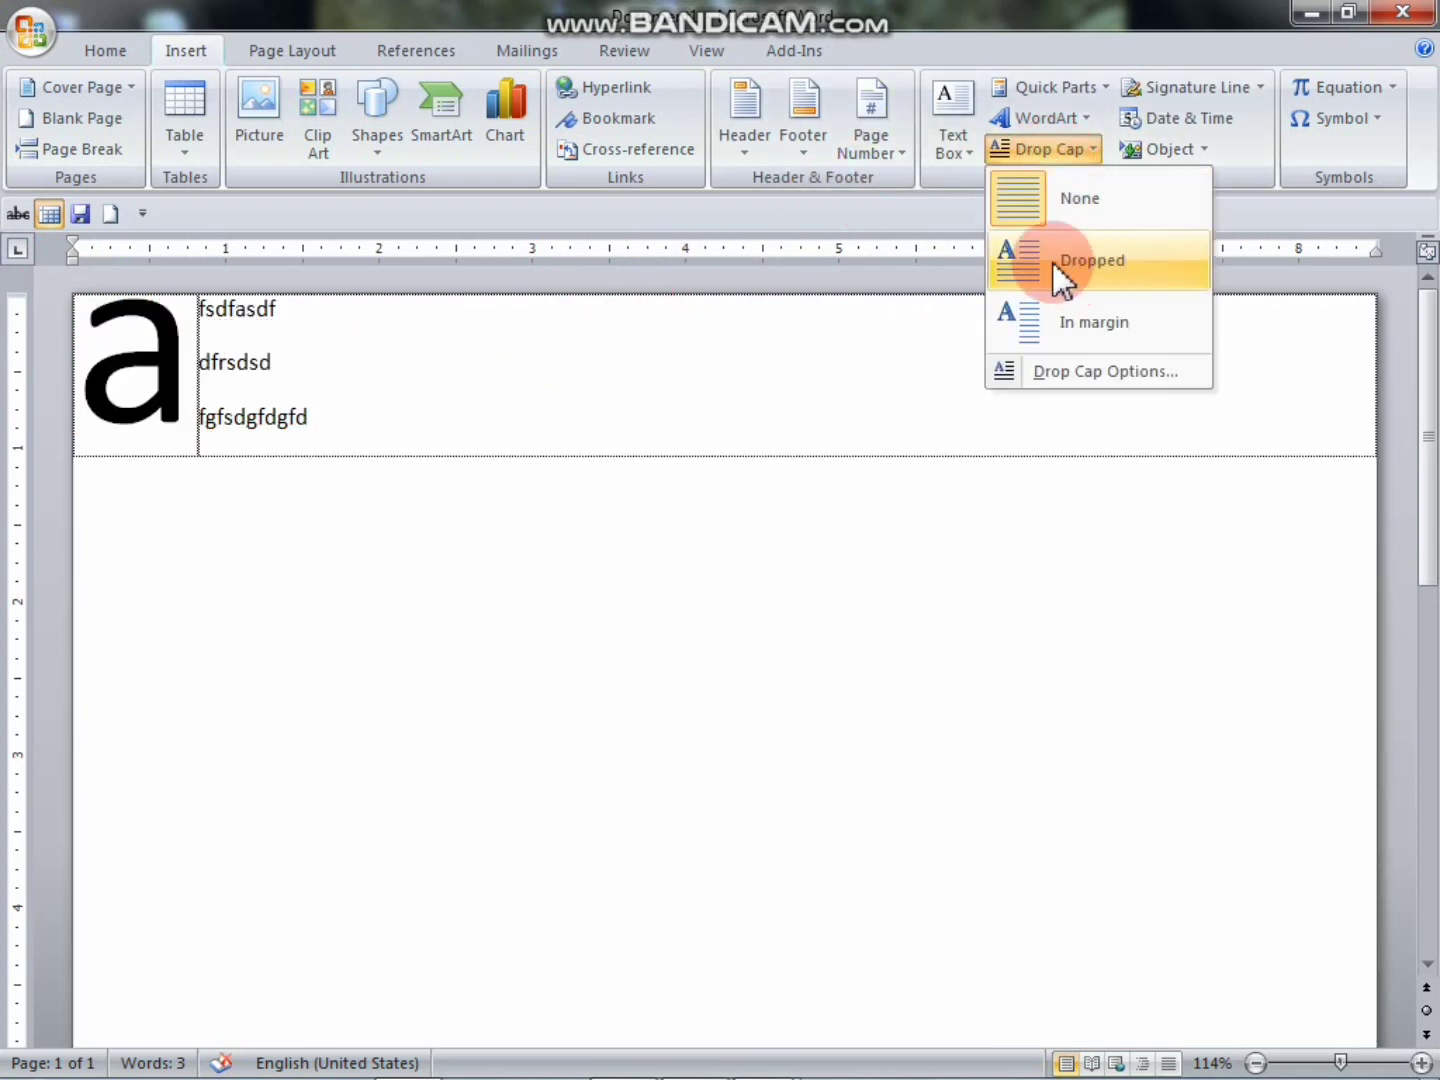
{"action": "left_click", "coordinate": [1107, 320]}
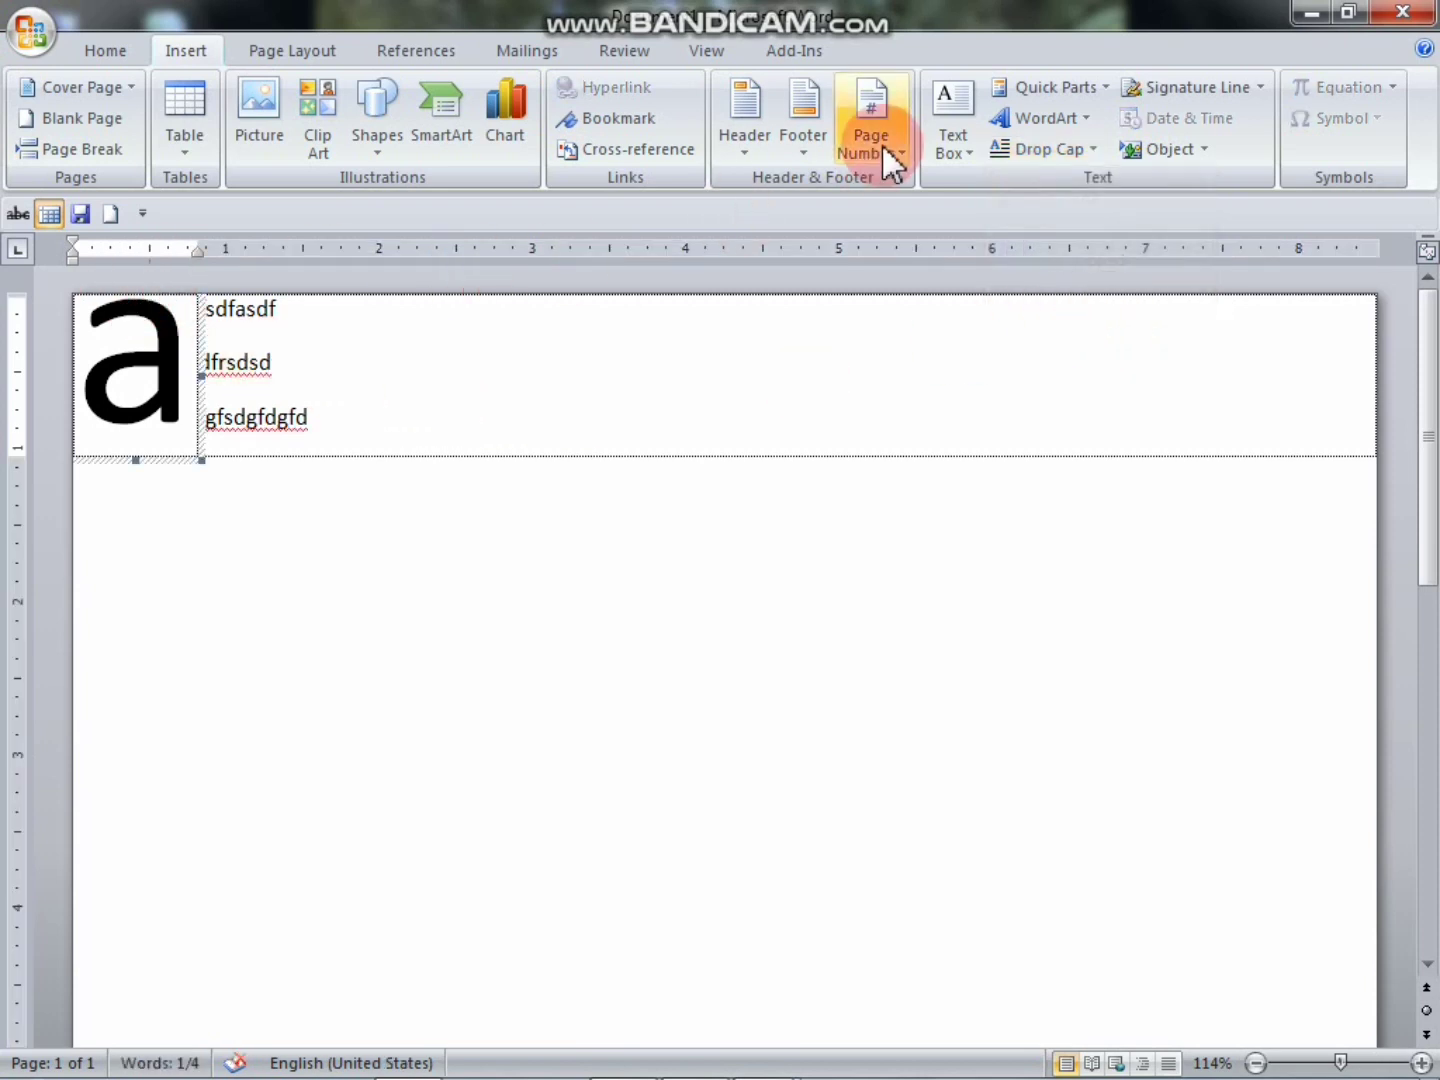
- Change the first paragraph's drop cap to the Dropped style and return the cursor to that paragraph's end
{"action": "left_click", "coordinate": [1065, 154]}
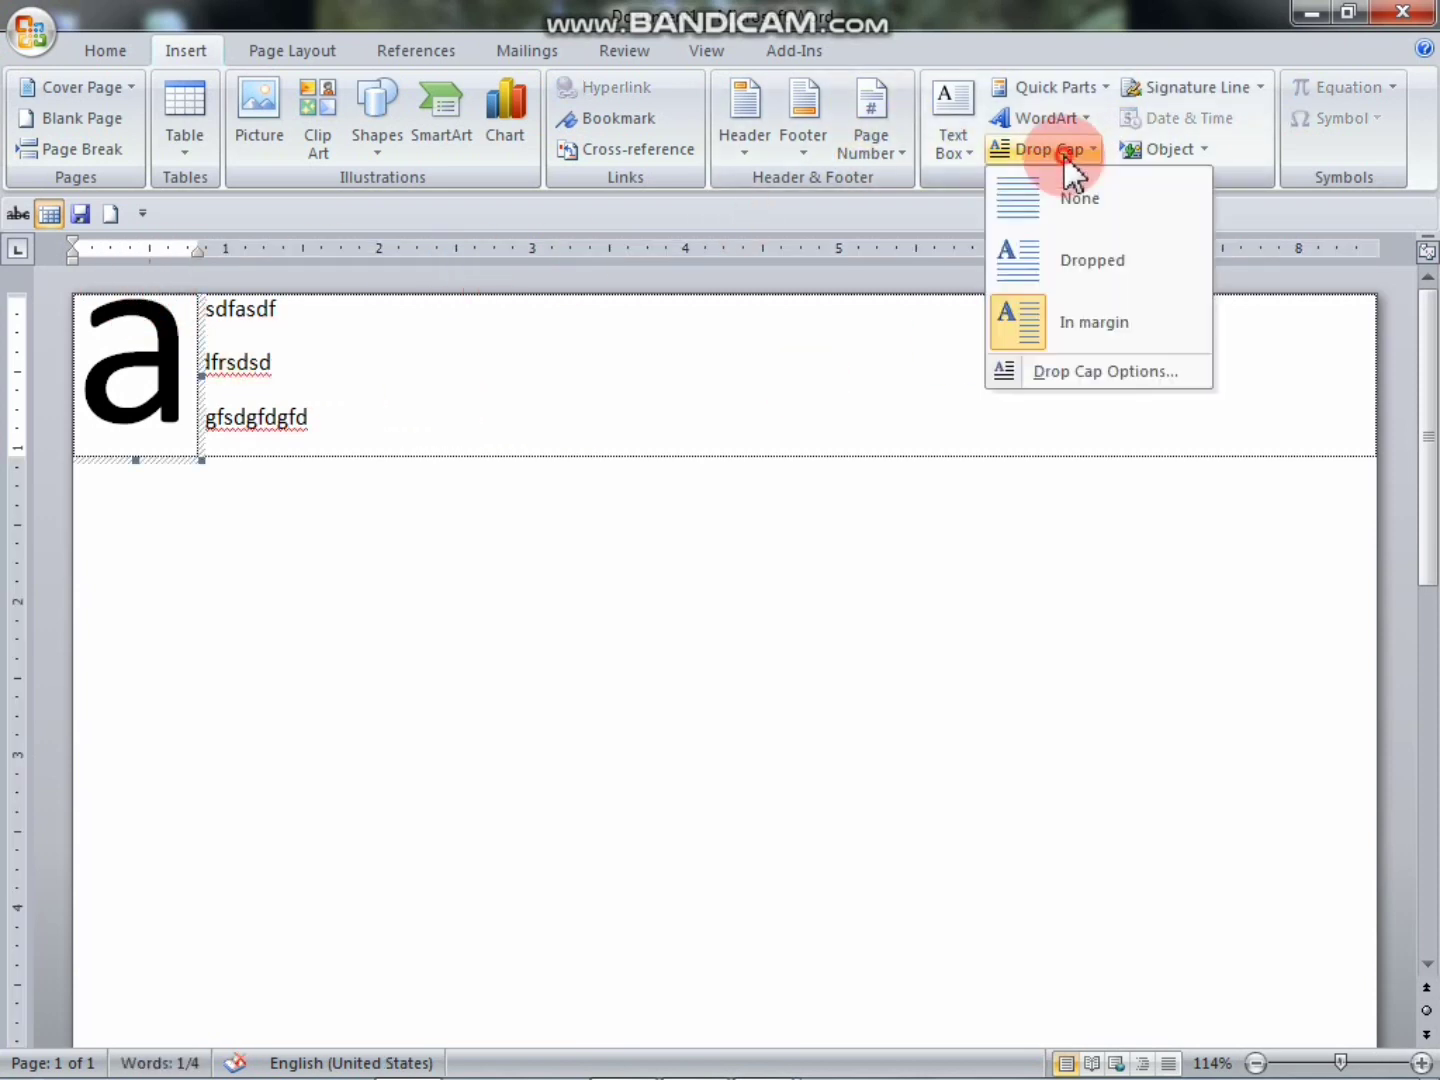
{"action": "left_click", "coordinate": [1080, 273]}
{"action": "left_click", "coordinate": [518, 305]}
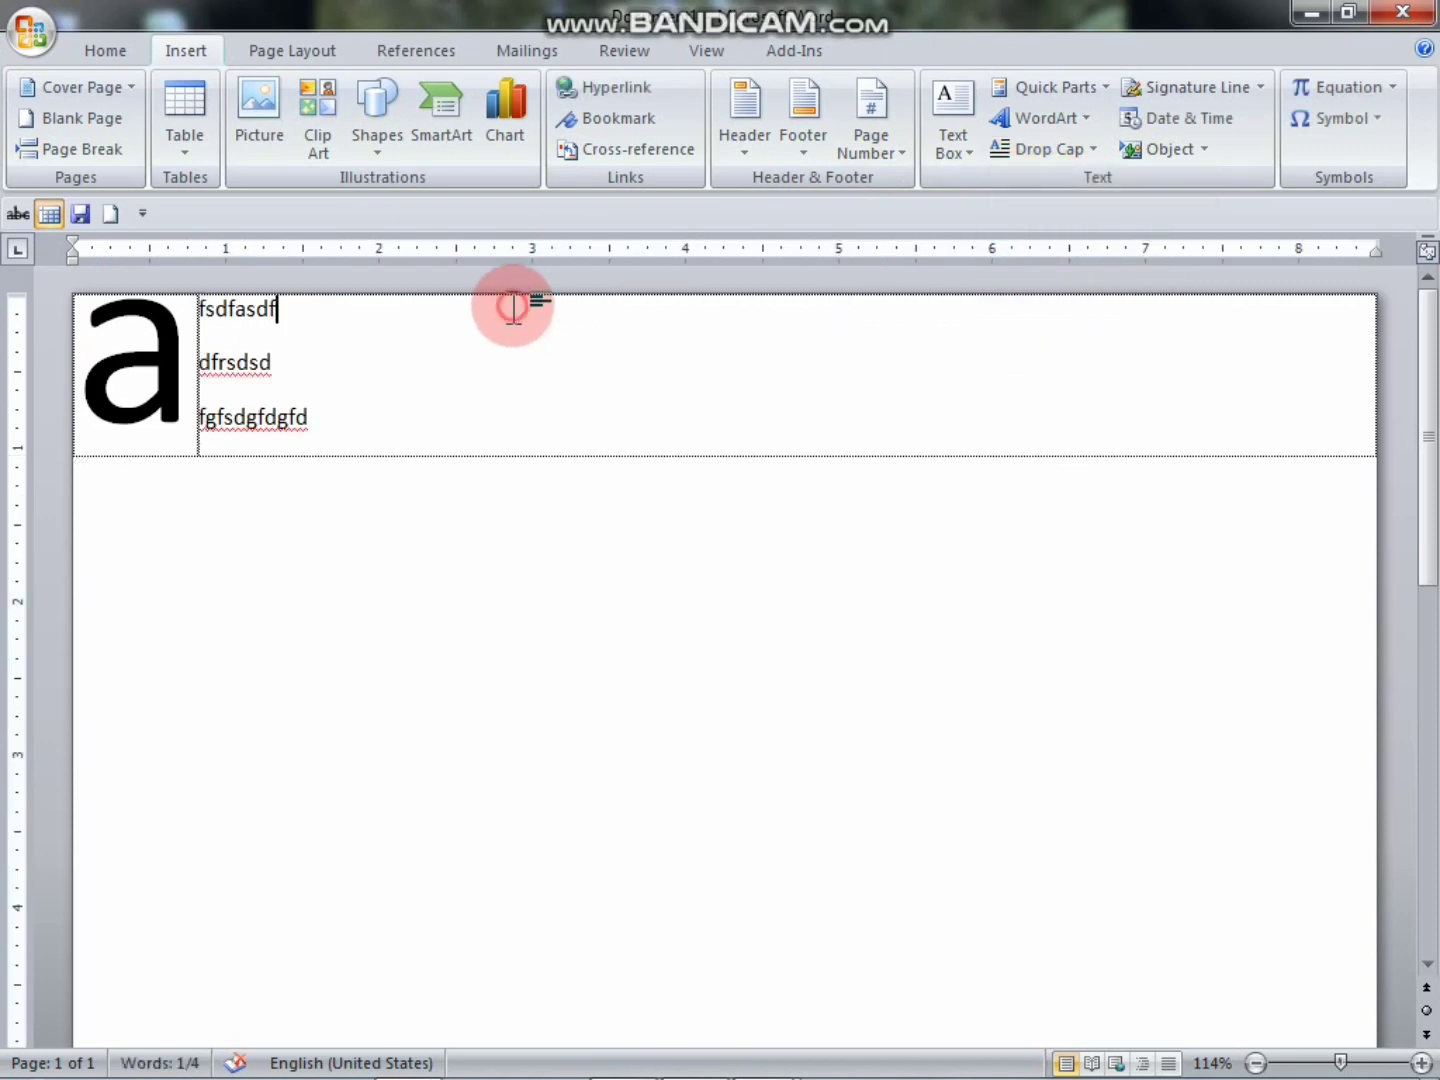
{"action": "left_click", "coordinate": [392, 370]}
{"action": "left_click", "coordinate": [229, 311]}
{"action": "left_click", "coordinate": [312, 309]}
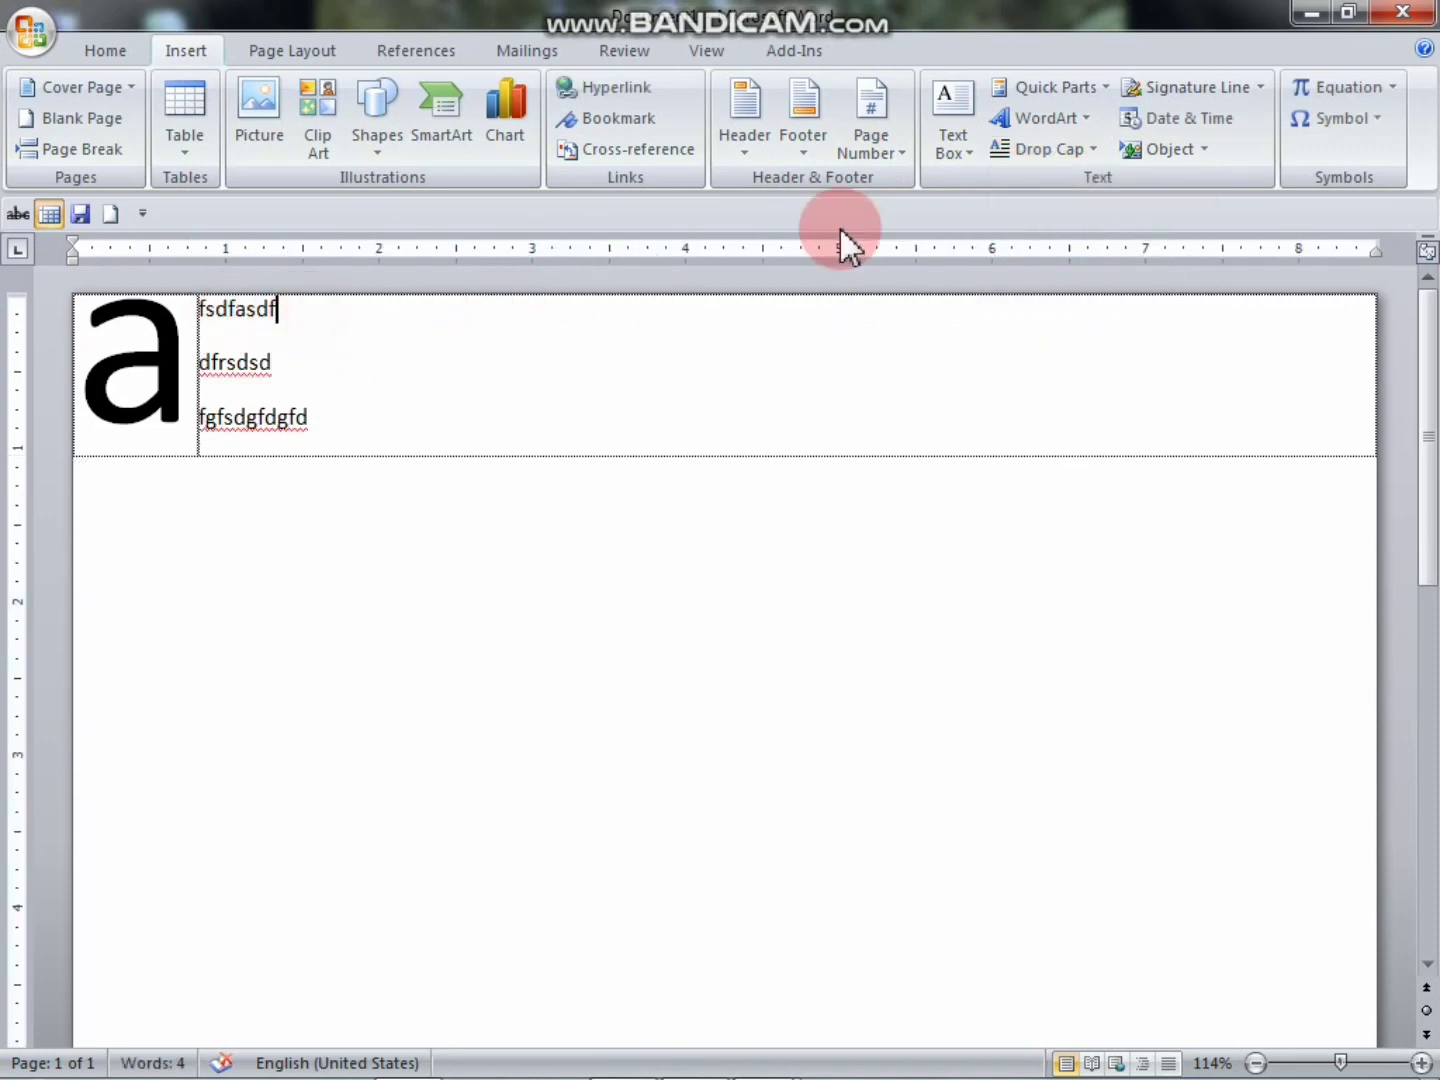
- Remove the drop cap from the first paragraph, and reapply it in the Dropped style
{"action": "left_click", "coordinate": [1095, 149]}
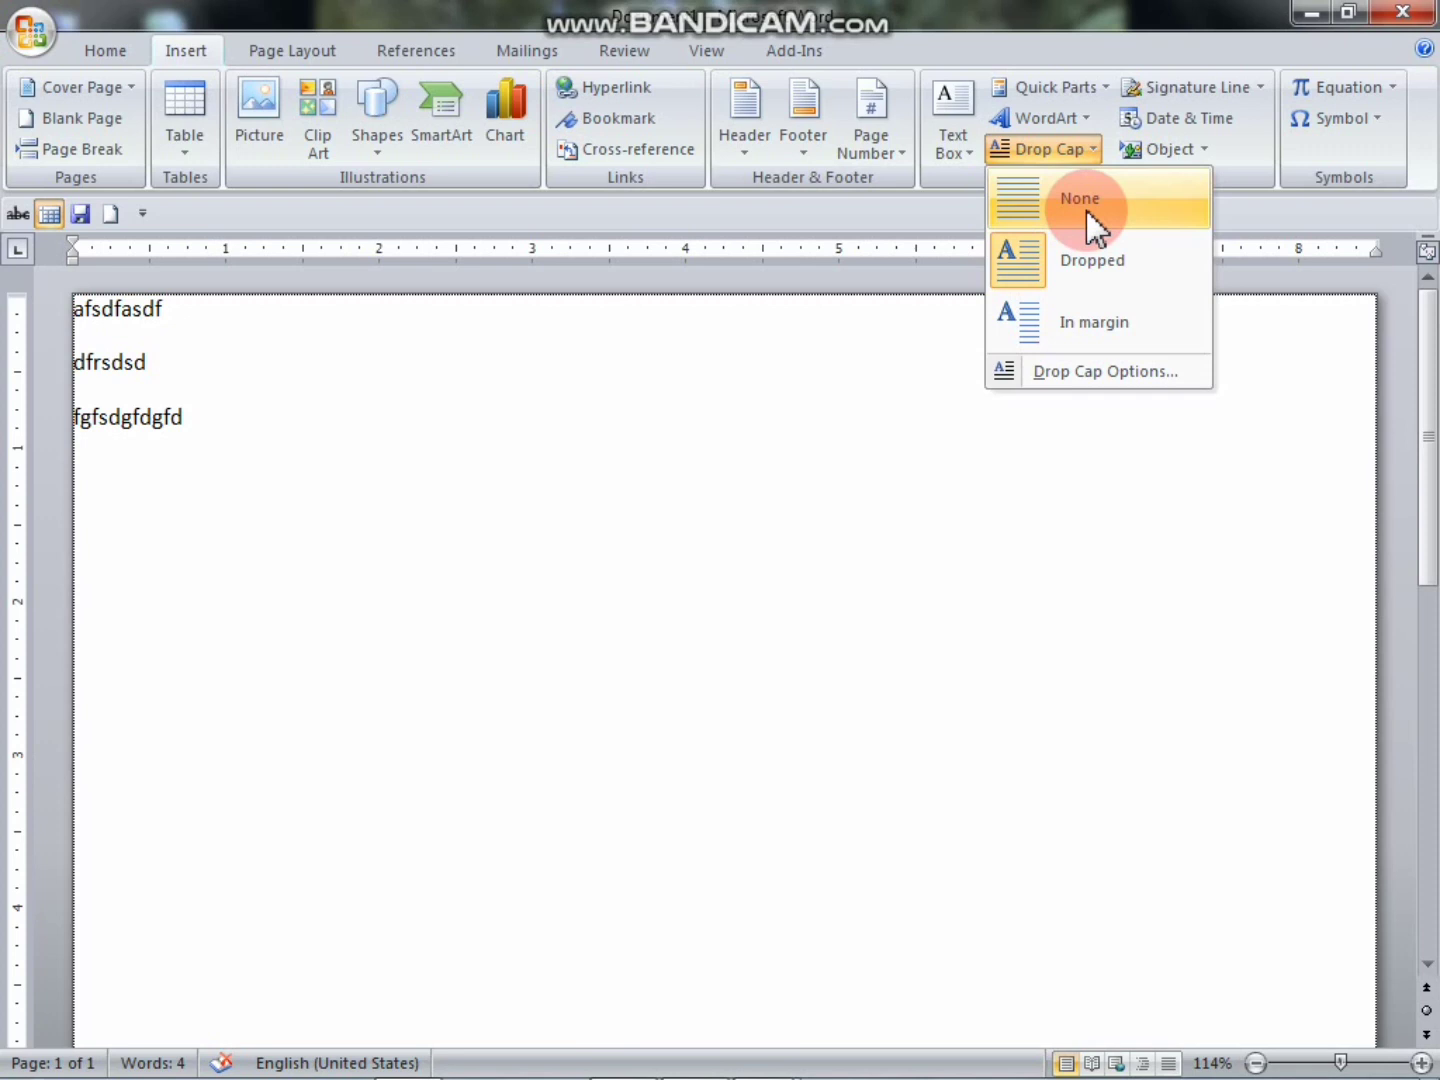
{"action": "left_click", "coordinate": [1085, 210]}
{"action": "left_click", "coordinate": [1072, 157]}
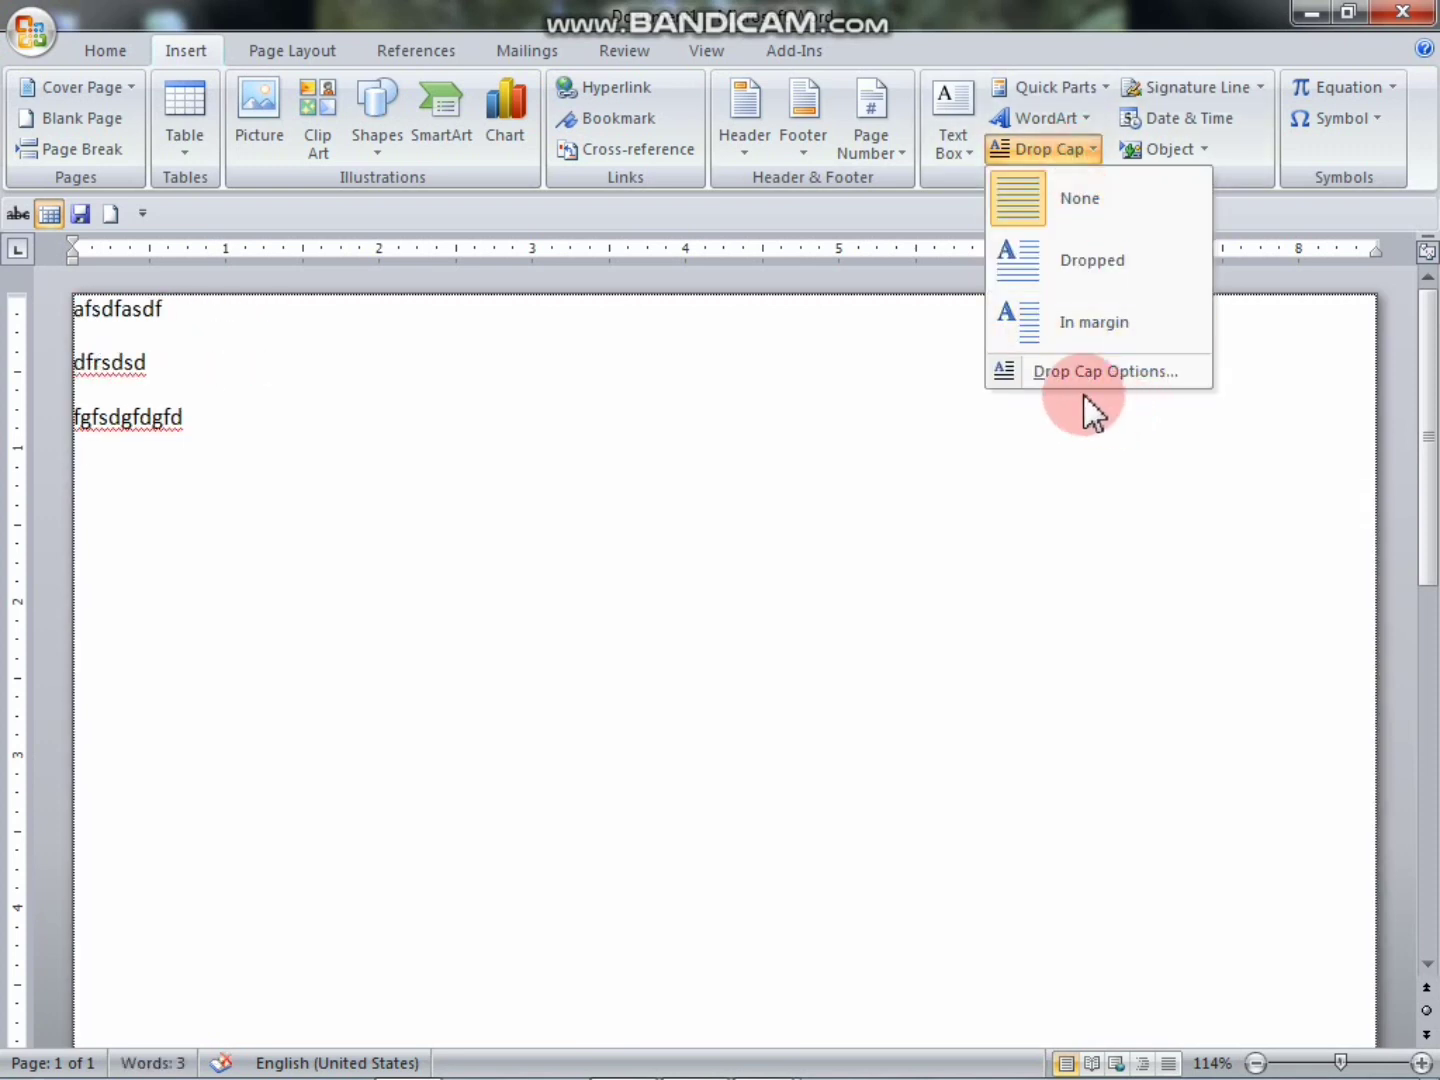
{"action": "left_click", "coordinate": [1085, 250]}
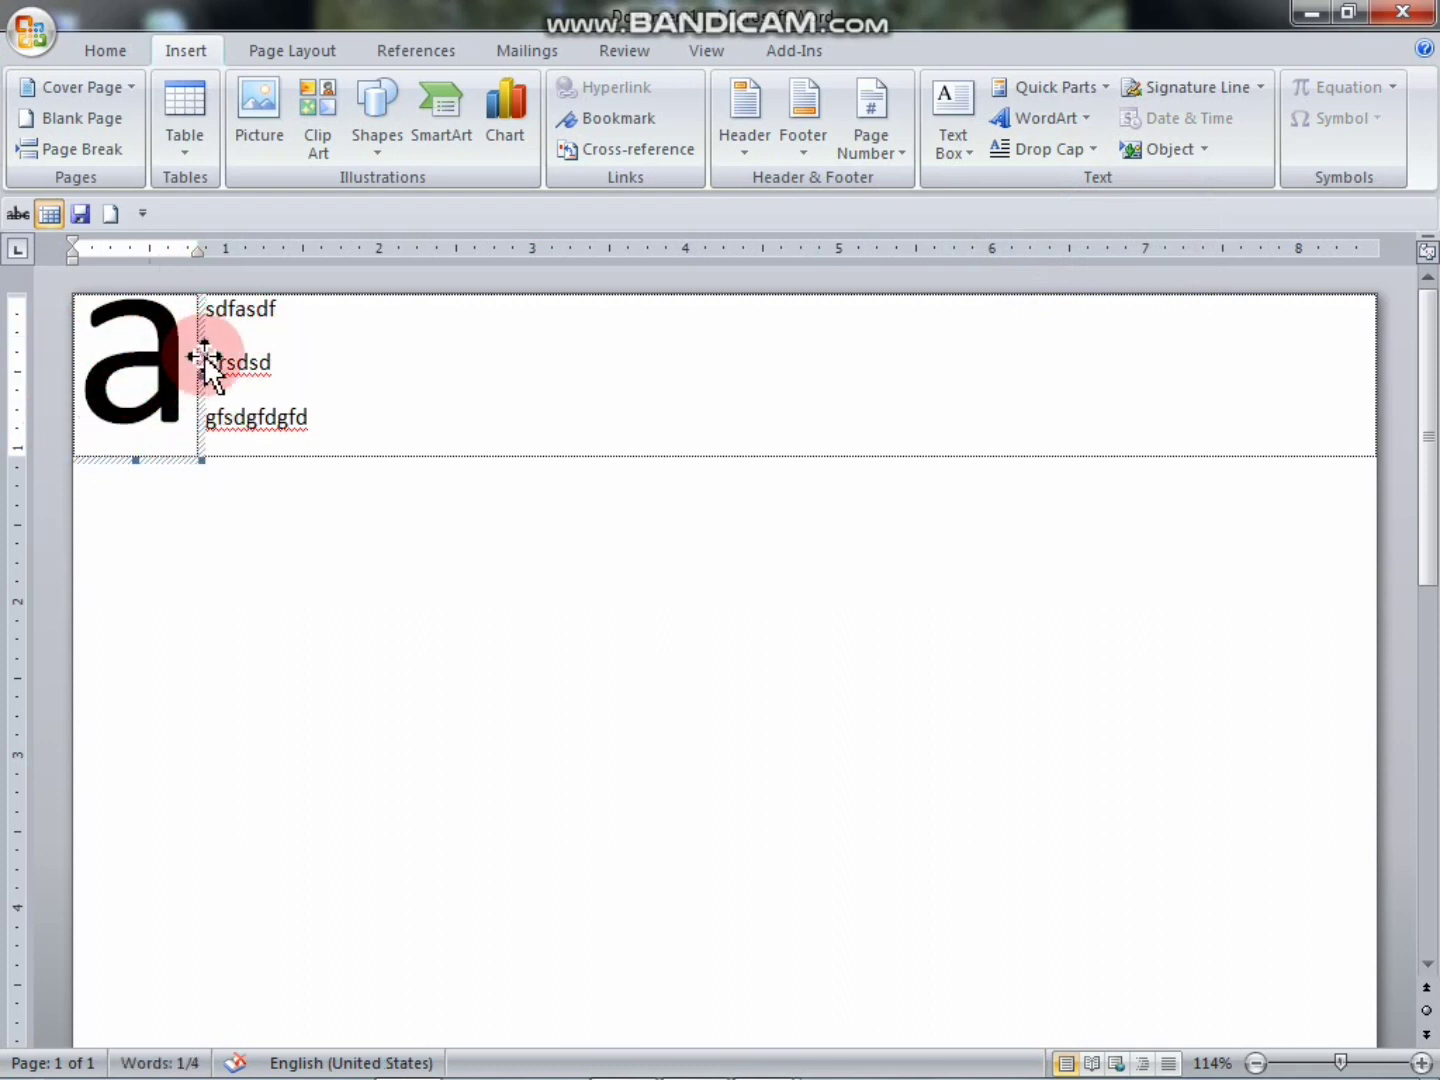
- Set the drop cap's lines to drop to 2 in the Drop Cap options
{"action": "left_click", "coordinate": [1078, 149]}
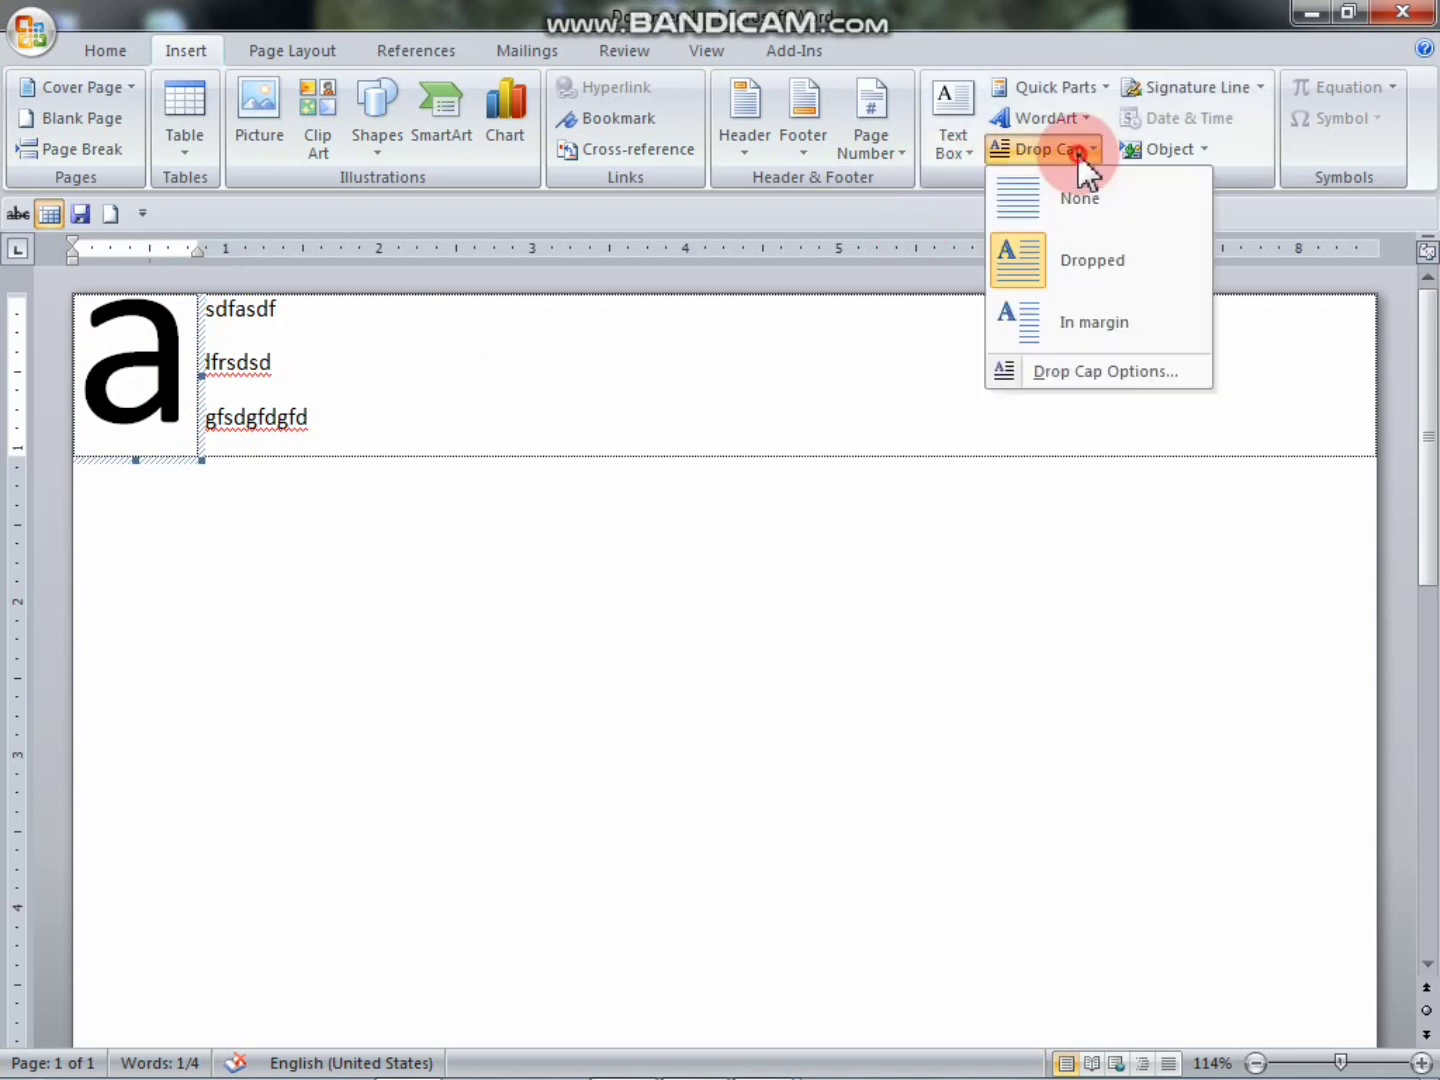
{"action": "left_click", "coordinate": [1113, 377]}
{"action": "left_click", "coordinate": [673, 670]}
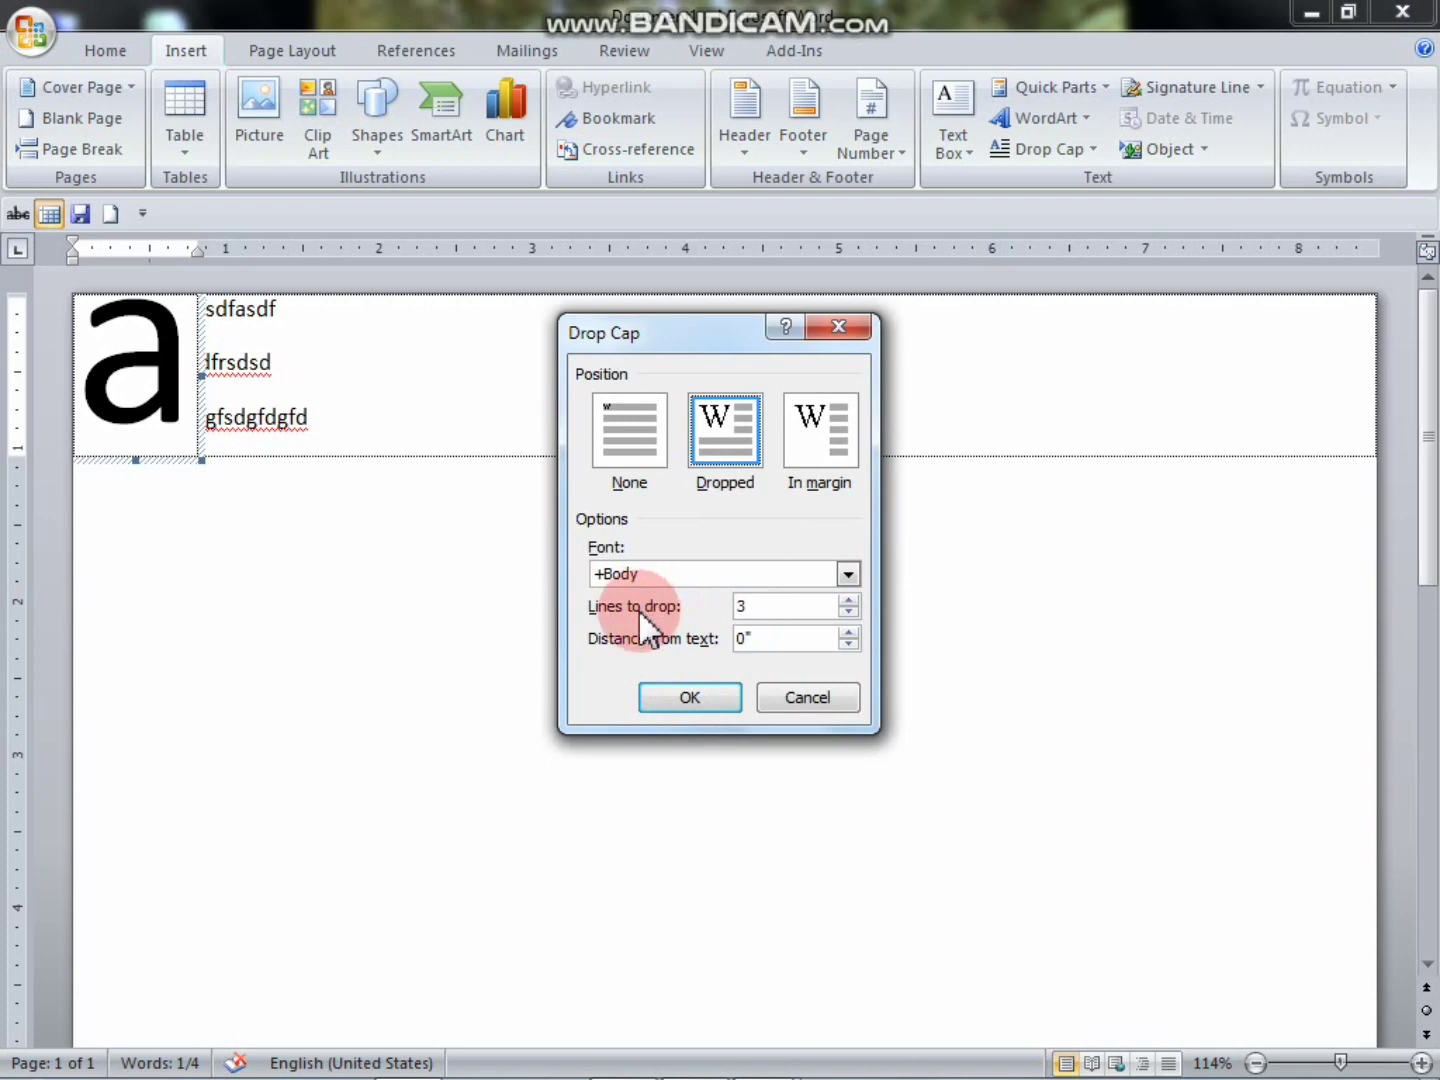
{"action": "left_click", "coordinate": [849, 614]}
{"action": "left_click", "coordinate": [716, 698]}
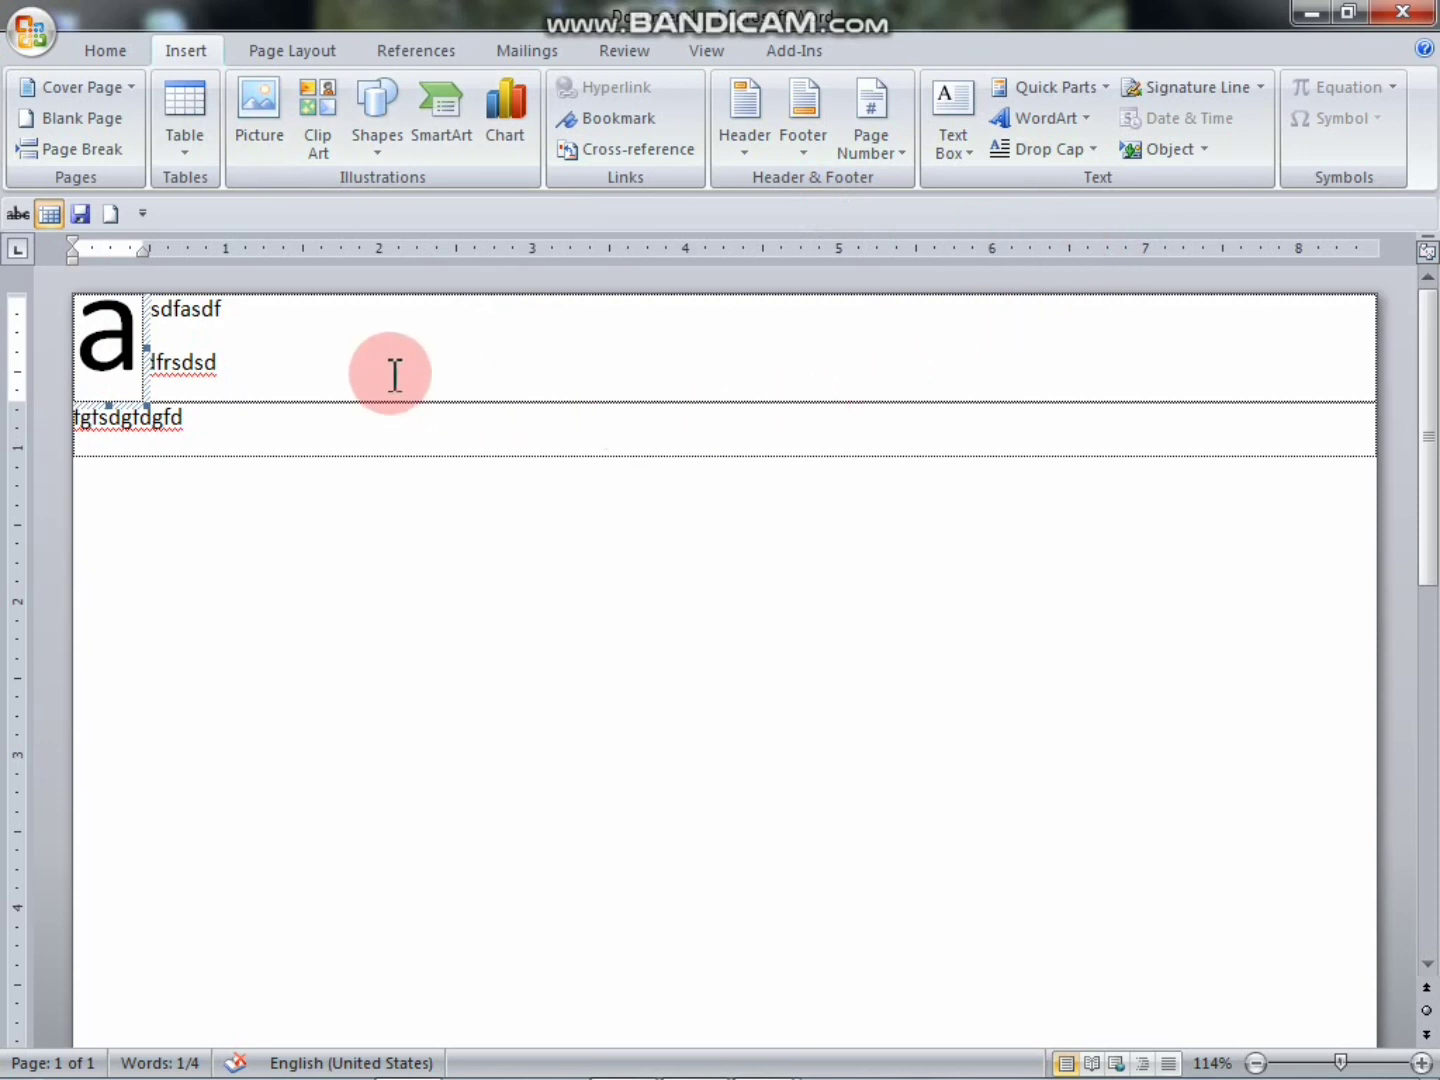
- Undo the drop cap changes and the filler text until the page is blank
{"action": "key", "text": "ctrl+z"}
{"action": "key", "text": "ctrl+z"}
{"action": "key", "text": "ctrl+z"}
{"action": "key", "text": "ctrl+z"}
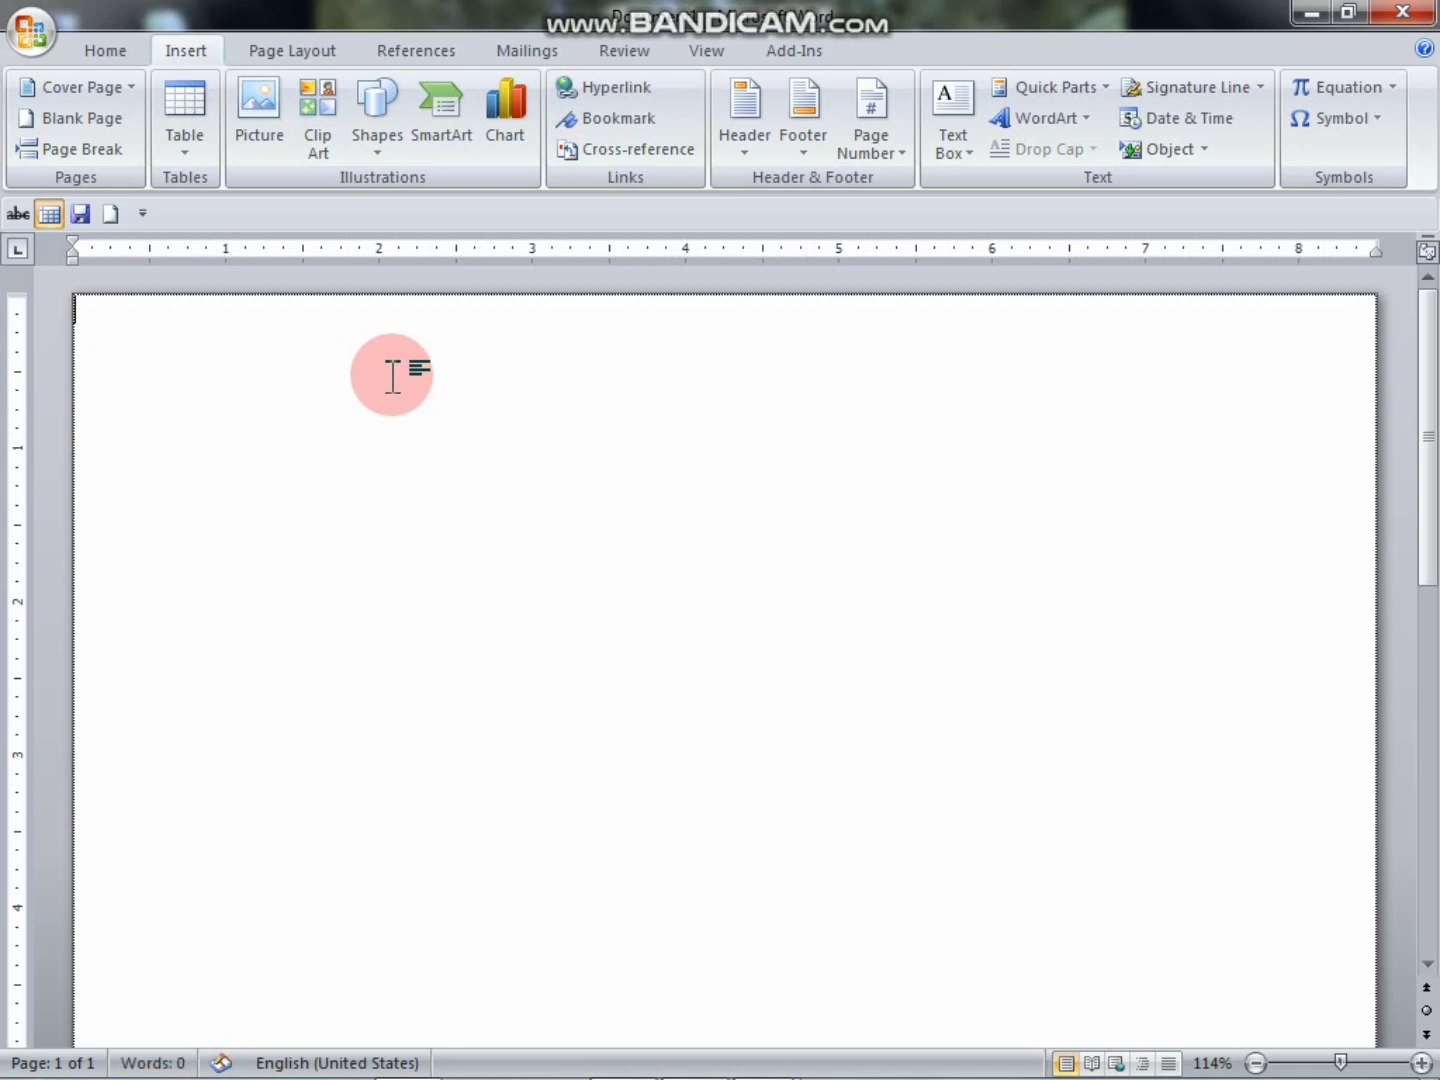
{"action": "left_click", "coordinate": [1360, 10]}
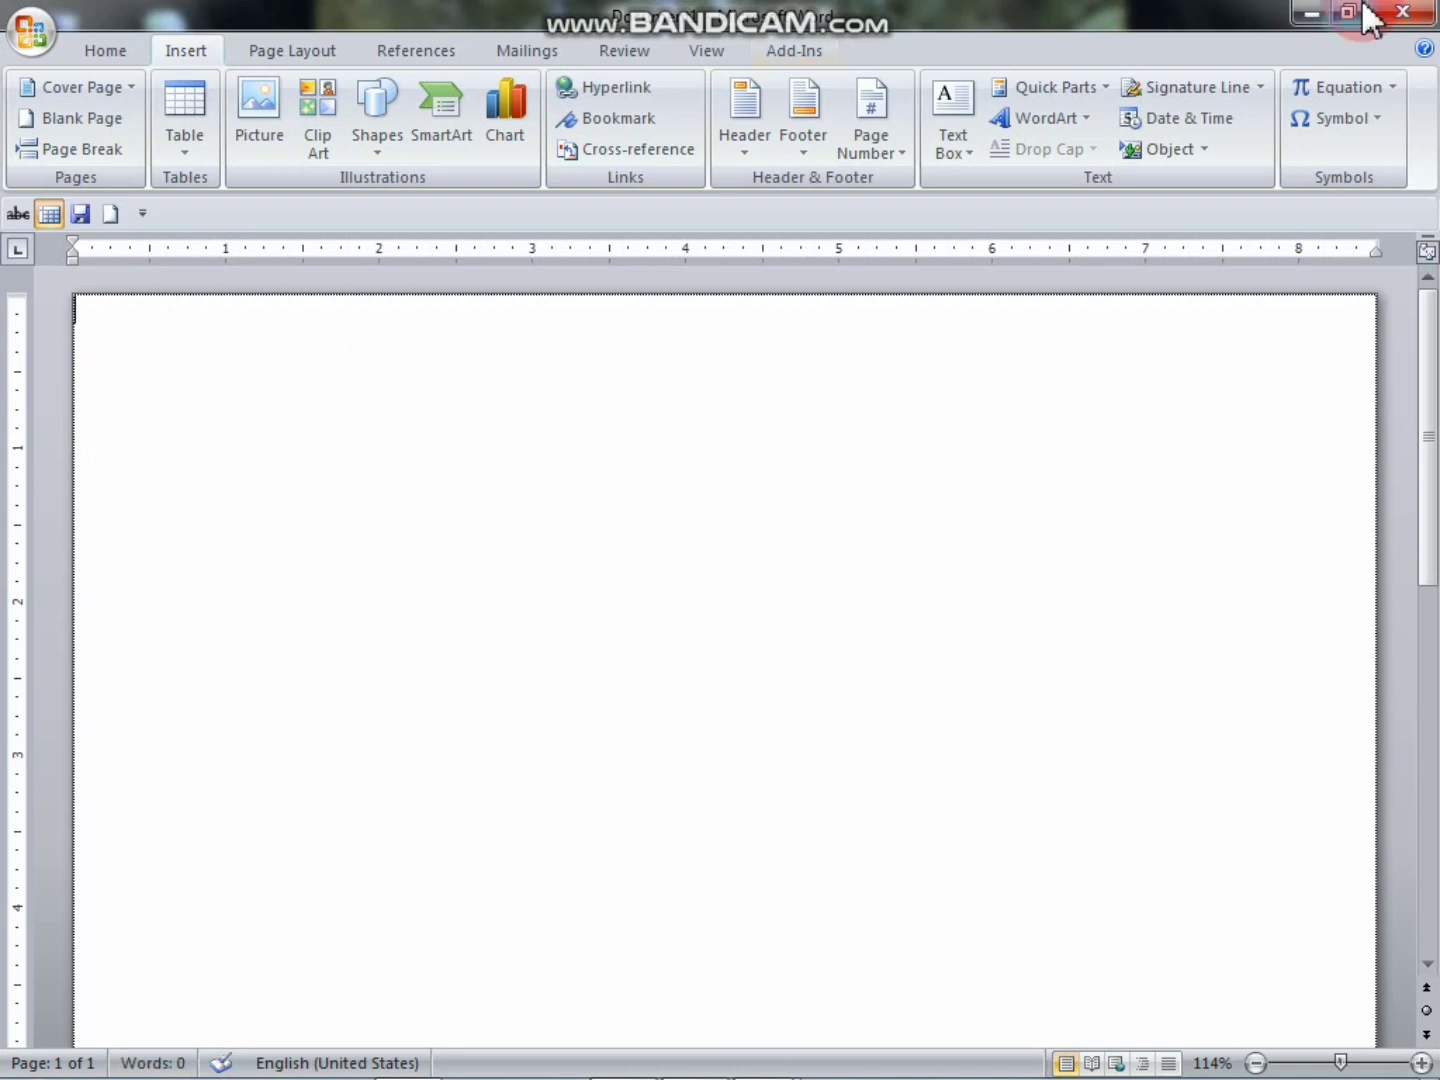
- Insert the Wingdings telephone symbol (character code 40) at the start of the page
{"action": "left_click", "coordinate": [1376, 133]}
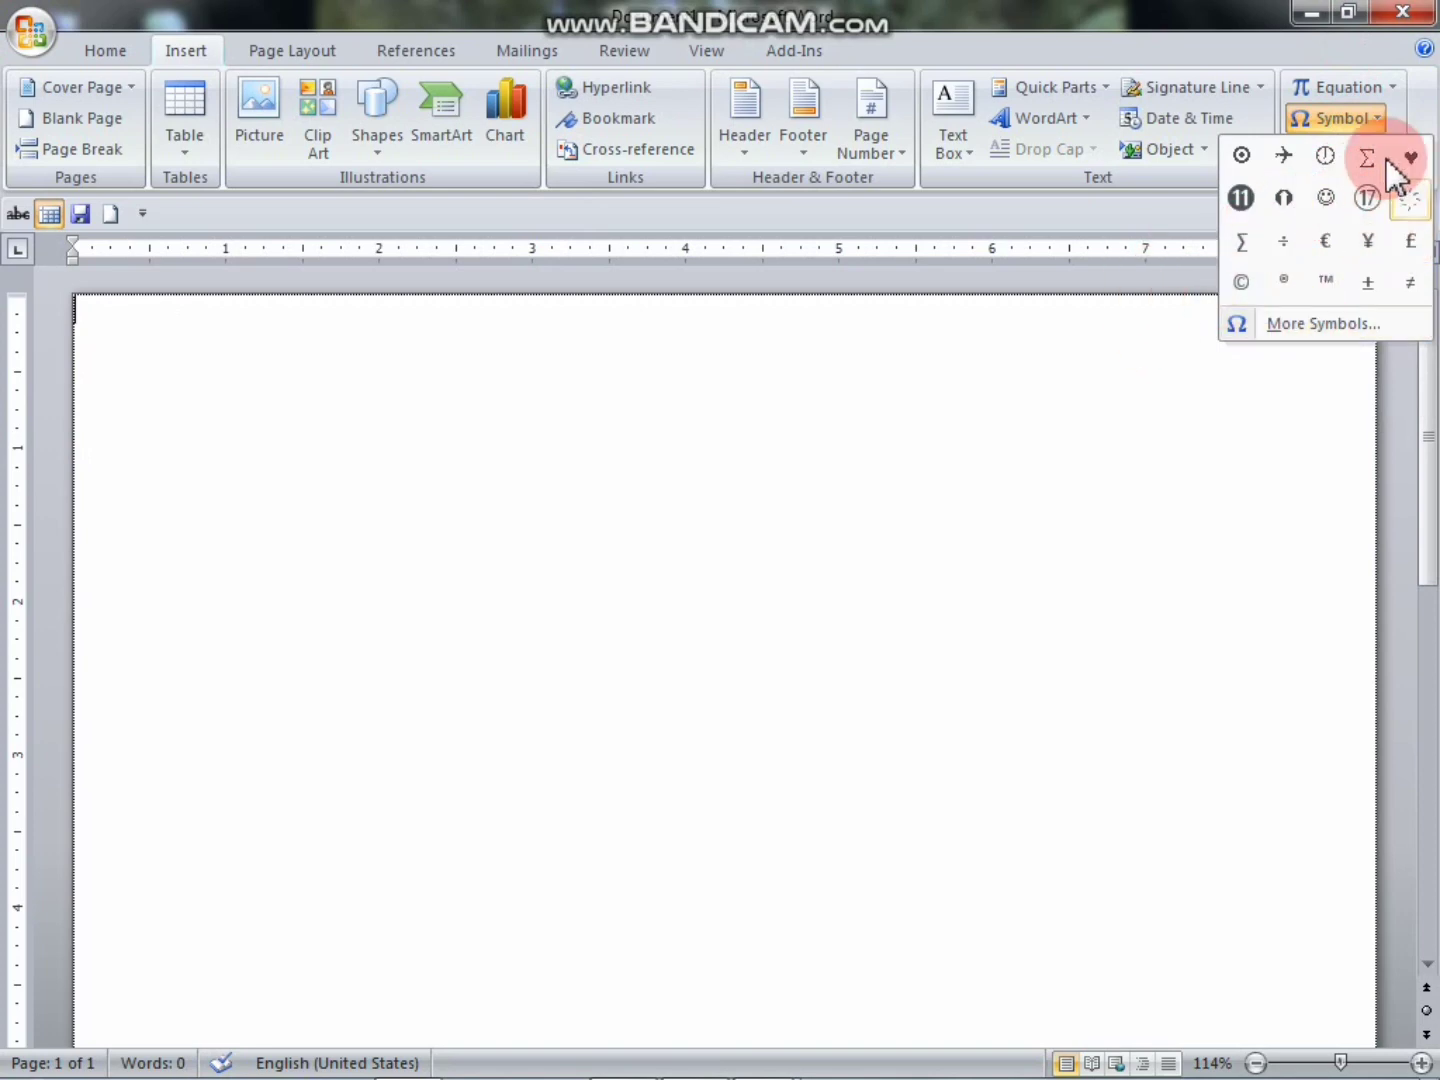
{"action": "left_click", "coordinate": [1289, 326]}
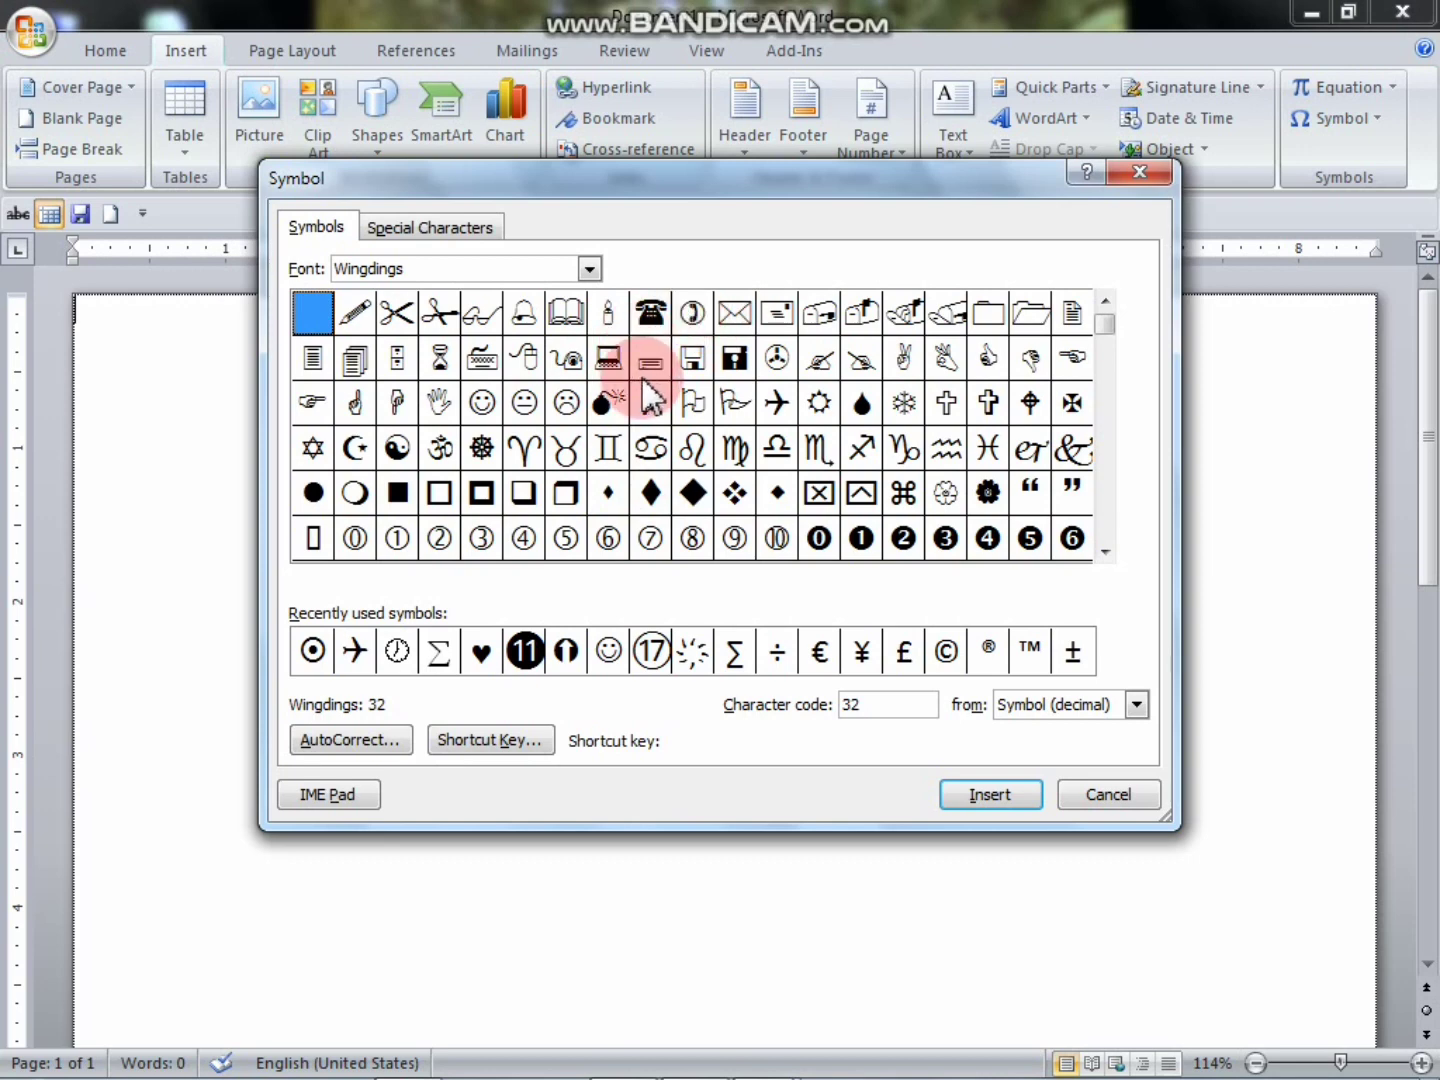
{"action": "left_click", "coordinate": [651, 310]}
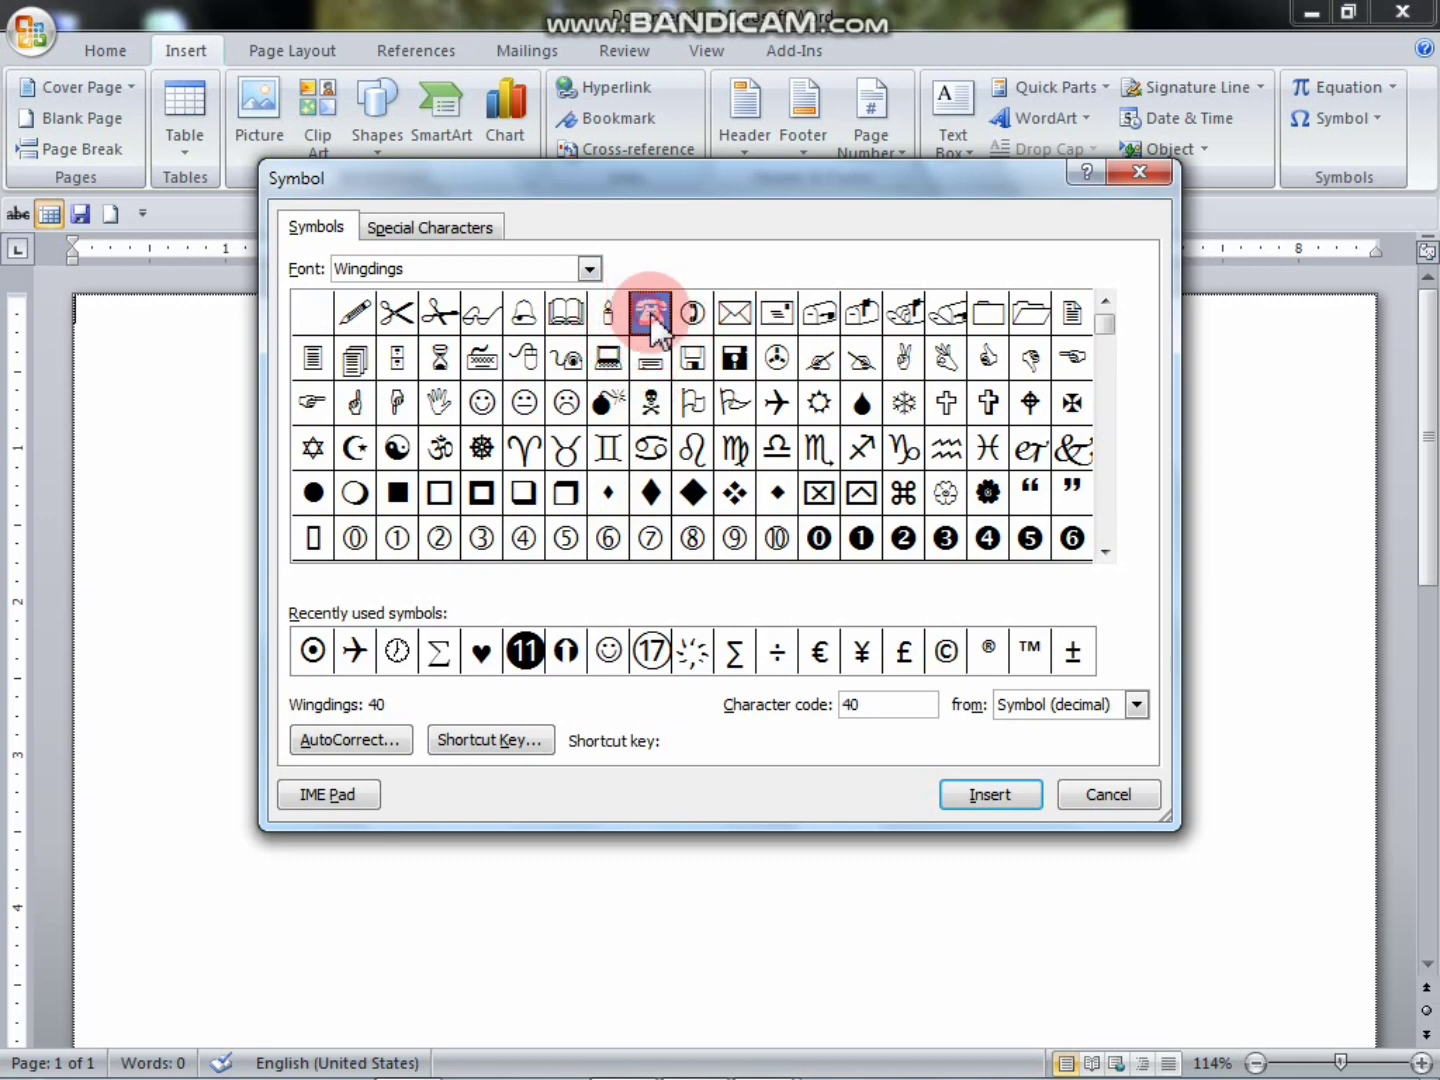
{"action": "left_click", "coordinate": [993, 797]}
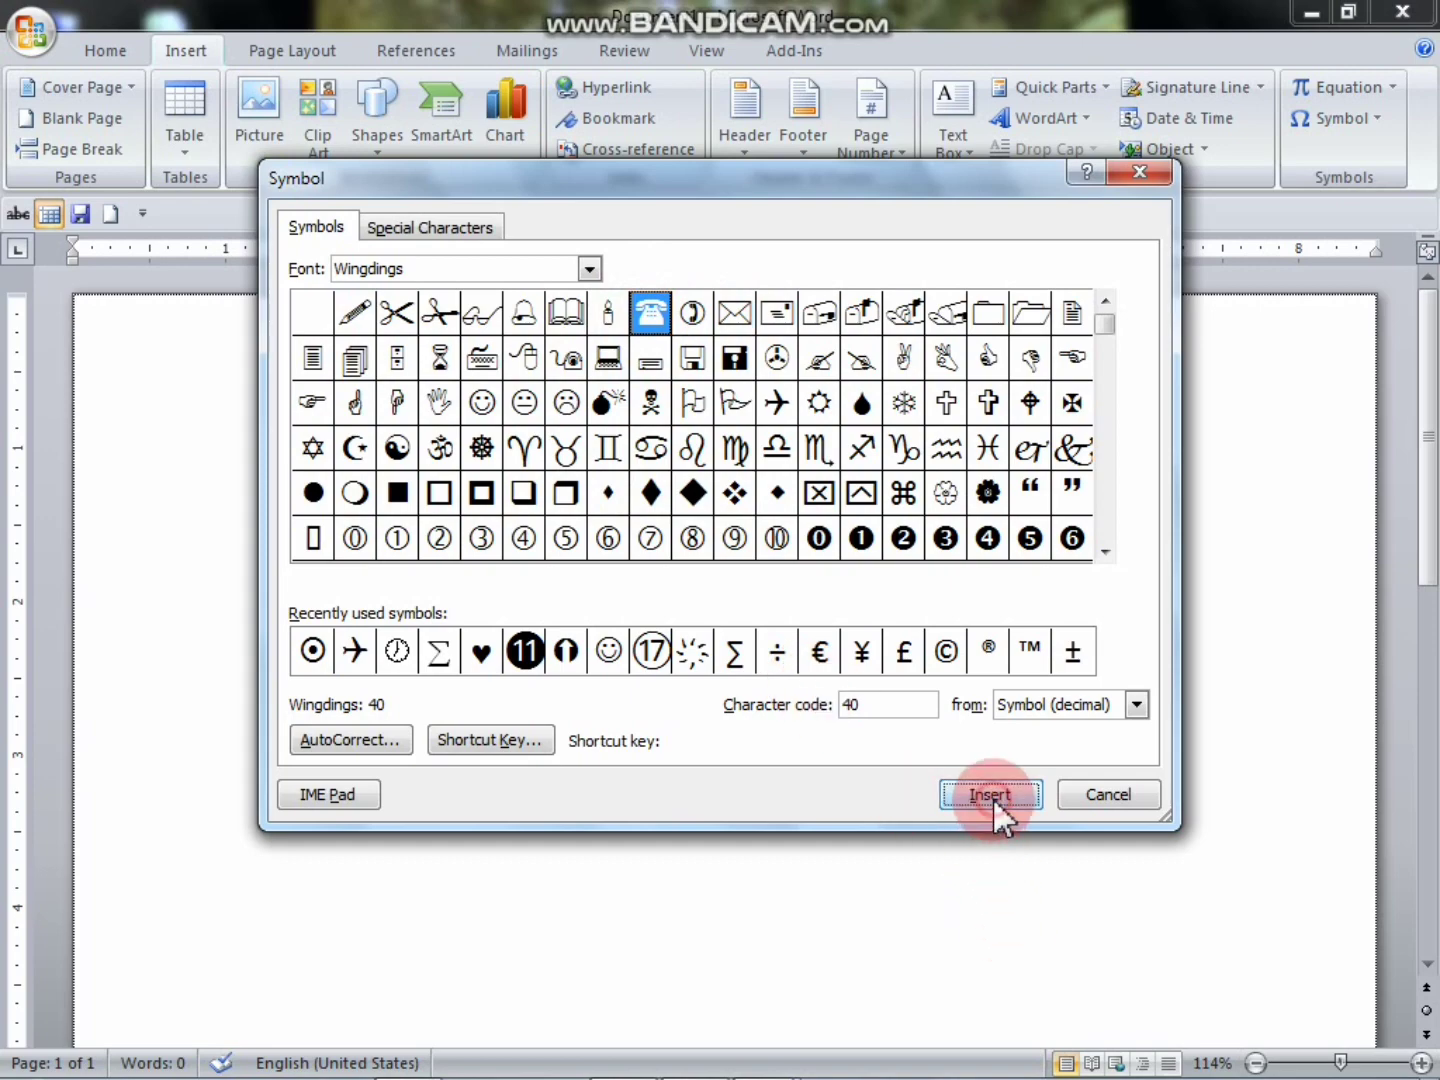
{"action": "left_click", "coordinate": [1082, 797]}
- Enter a short sample phone number directly after the telephone symbol
{"action": "left_click", "coordinate": [122, 327]}
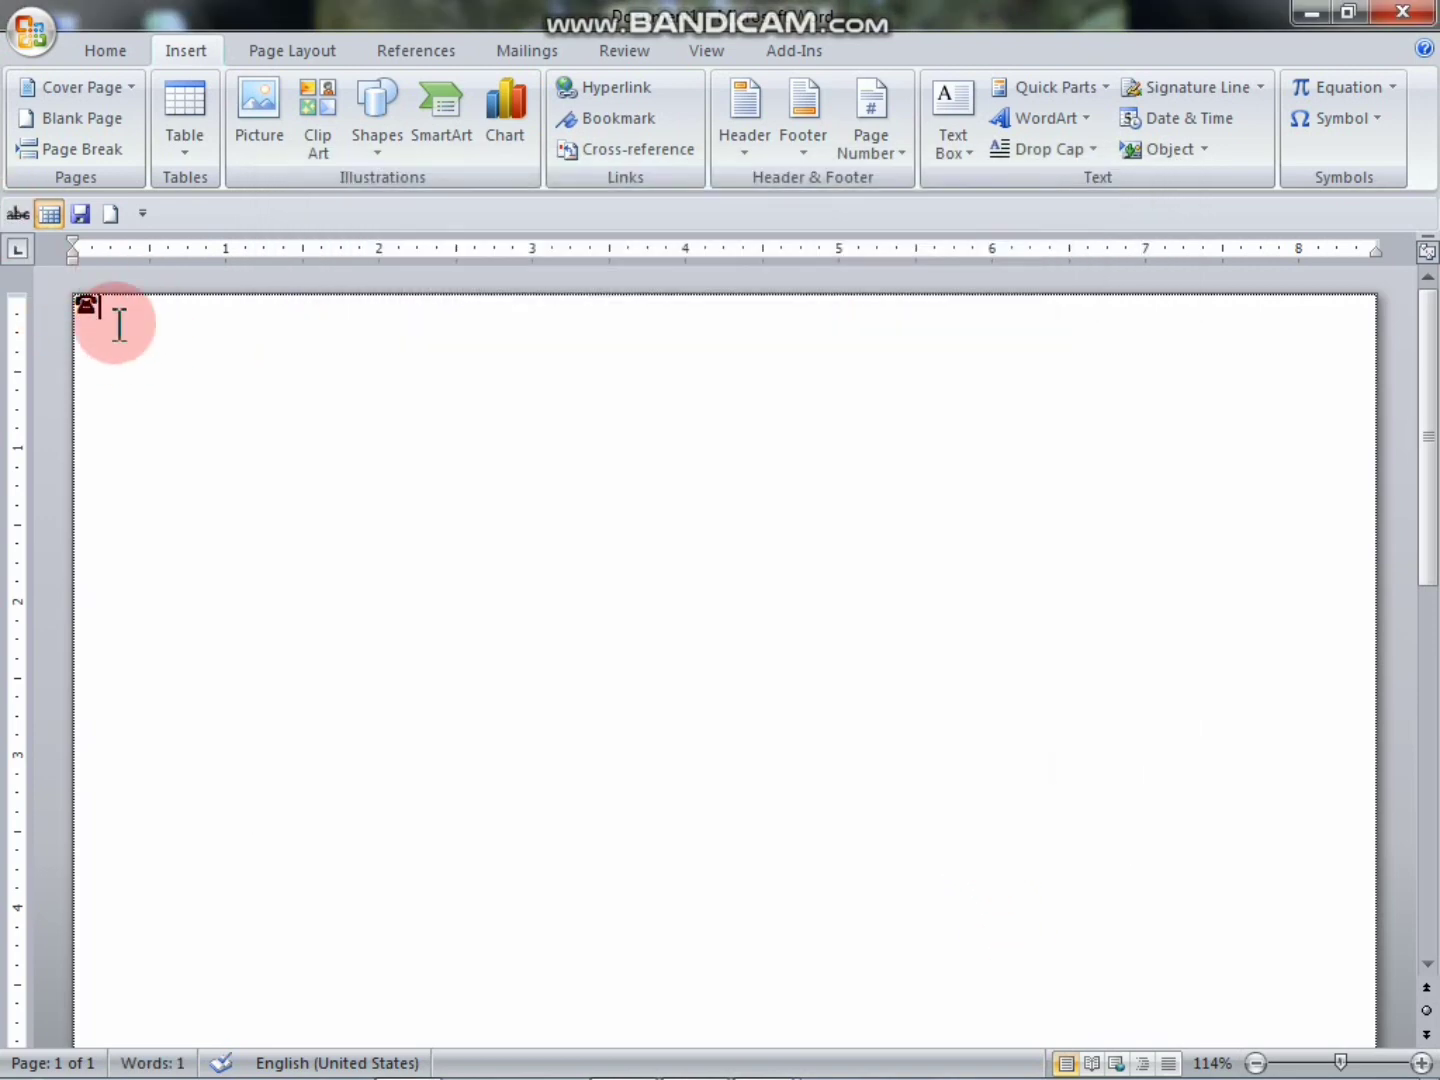
{"action": "left_click", "coordinate": [120, 298]}
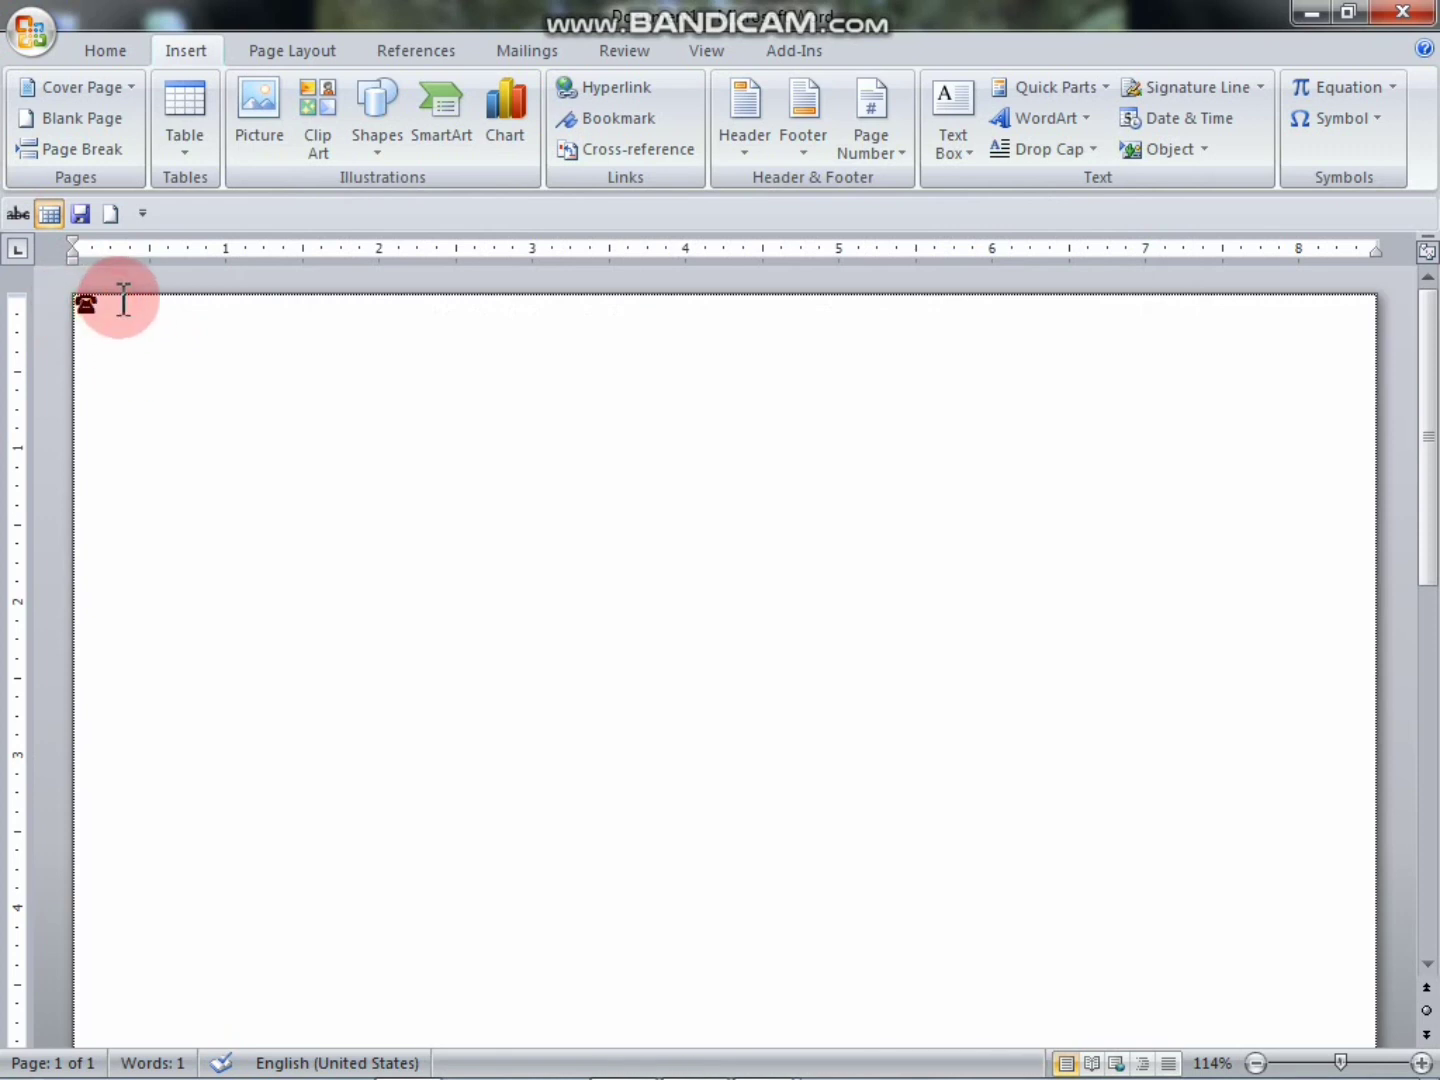
{"action": "type", "text": "0145"}
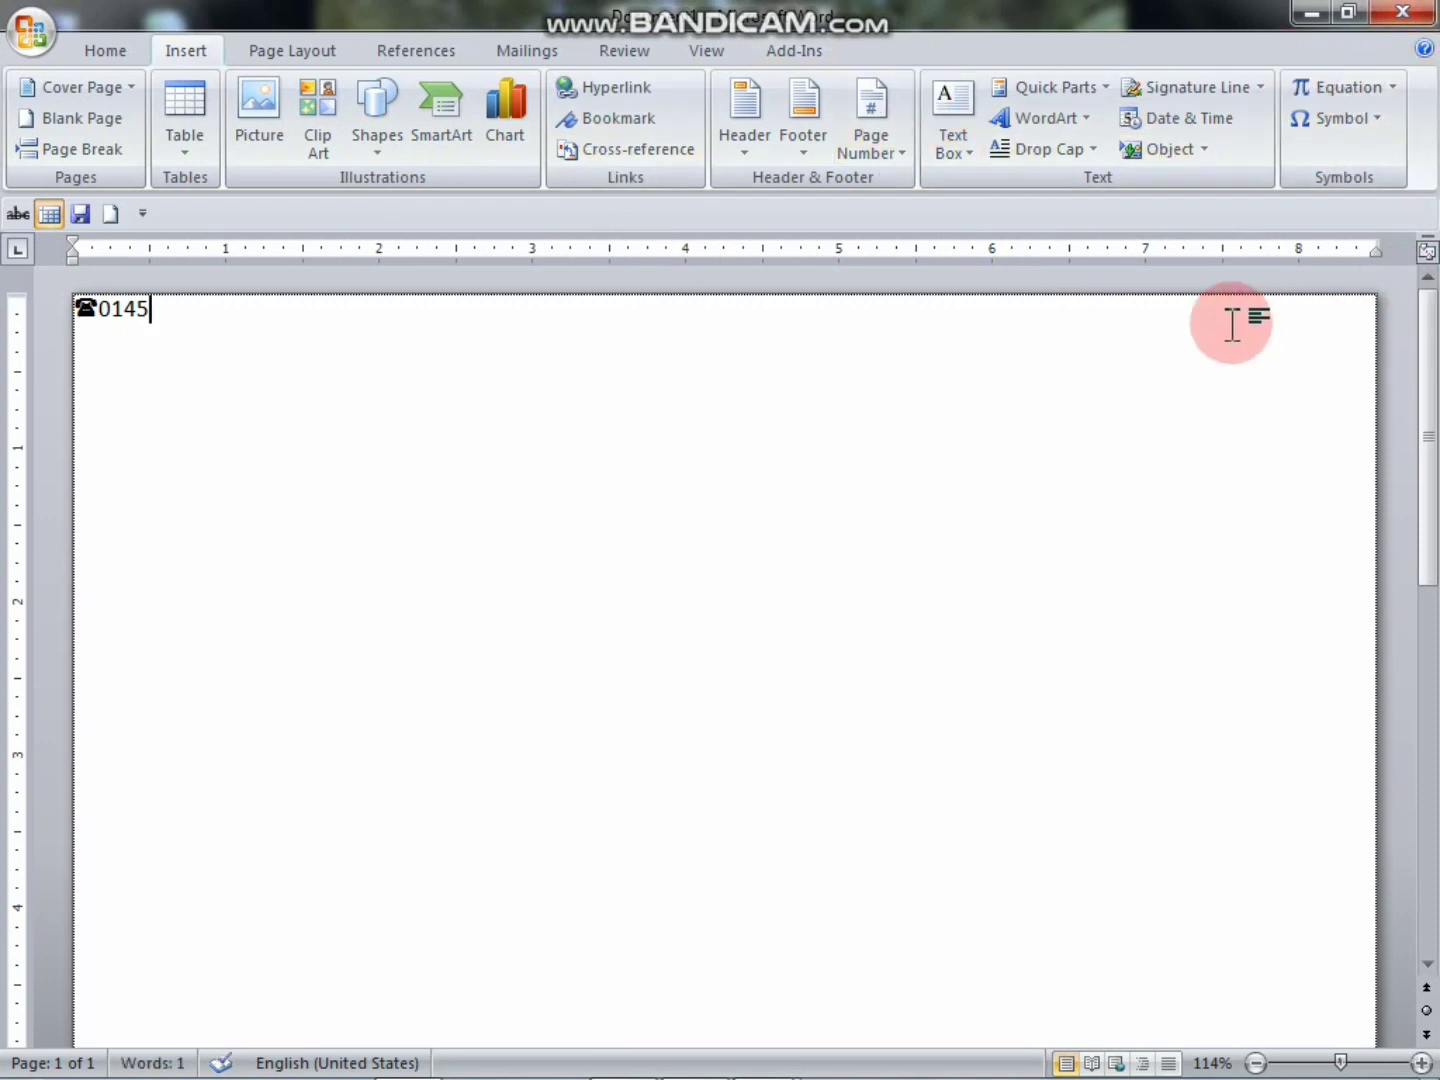
- Insert a new blank equation after the phone number and look through the Fraction and Script structures
{"action": "left_click", "coordinate": [1391, 86]}
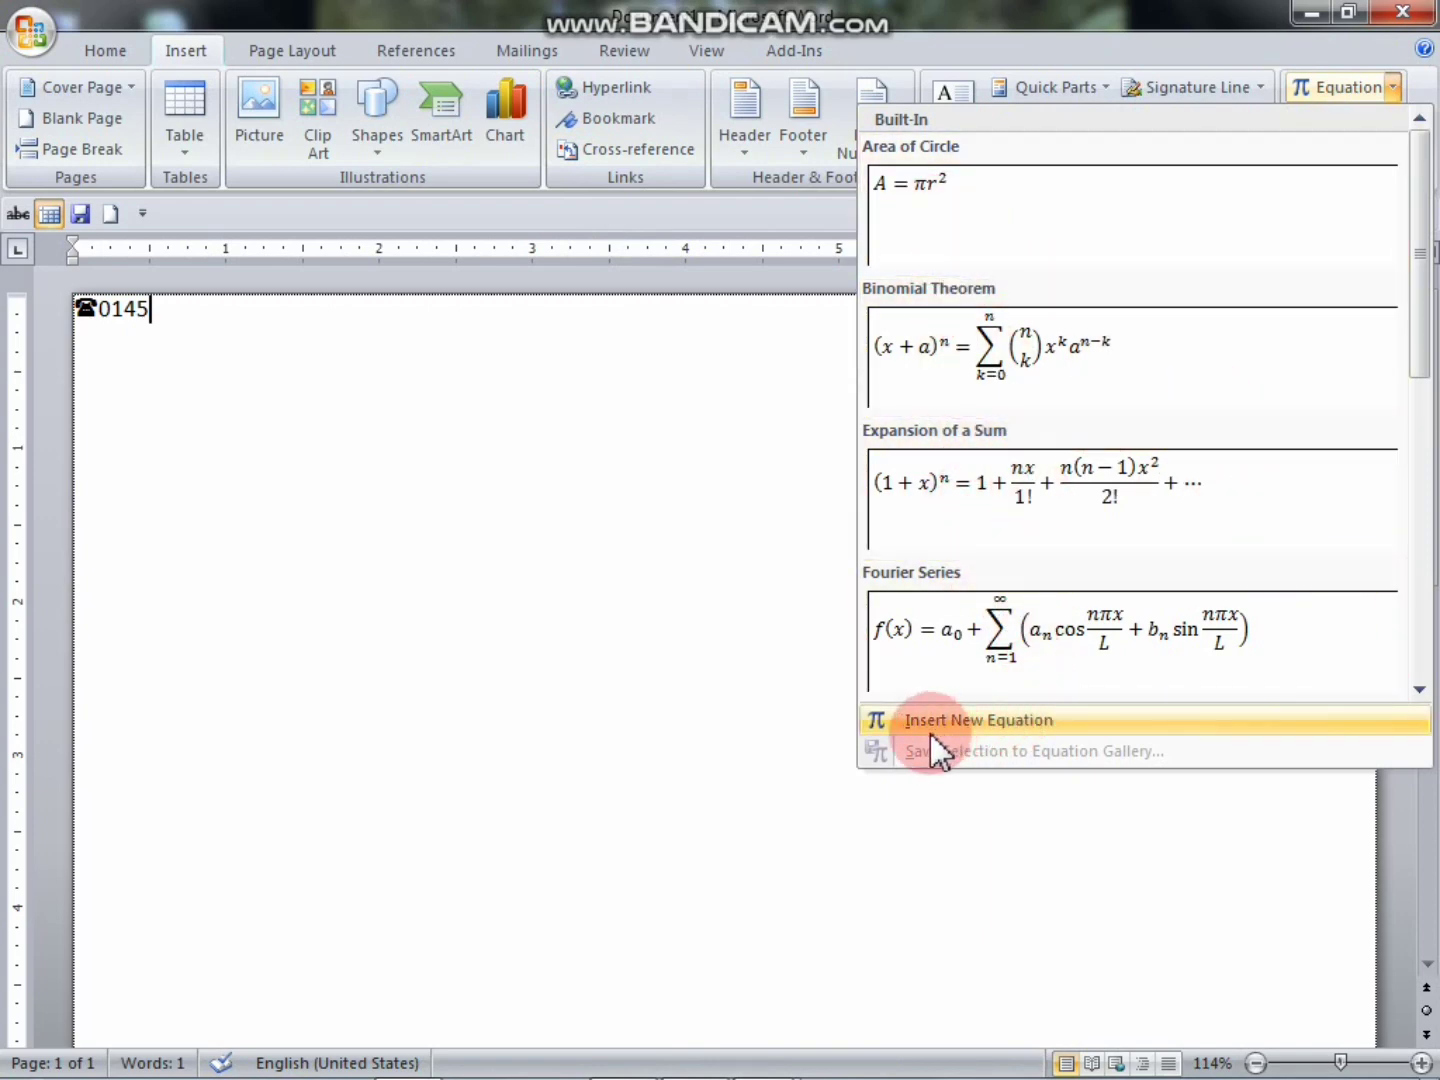
{"action": "left_click", "coordinate": [982, 722]}
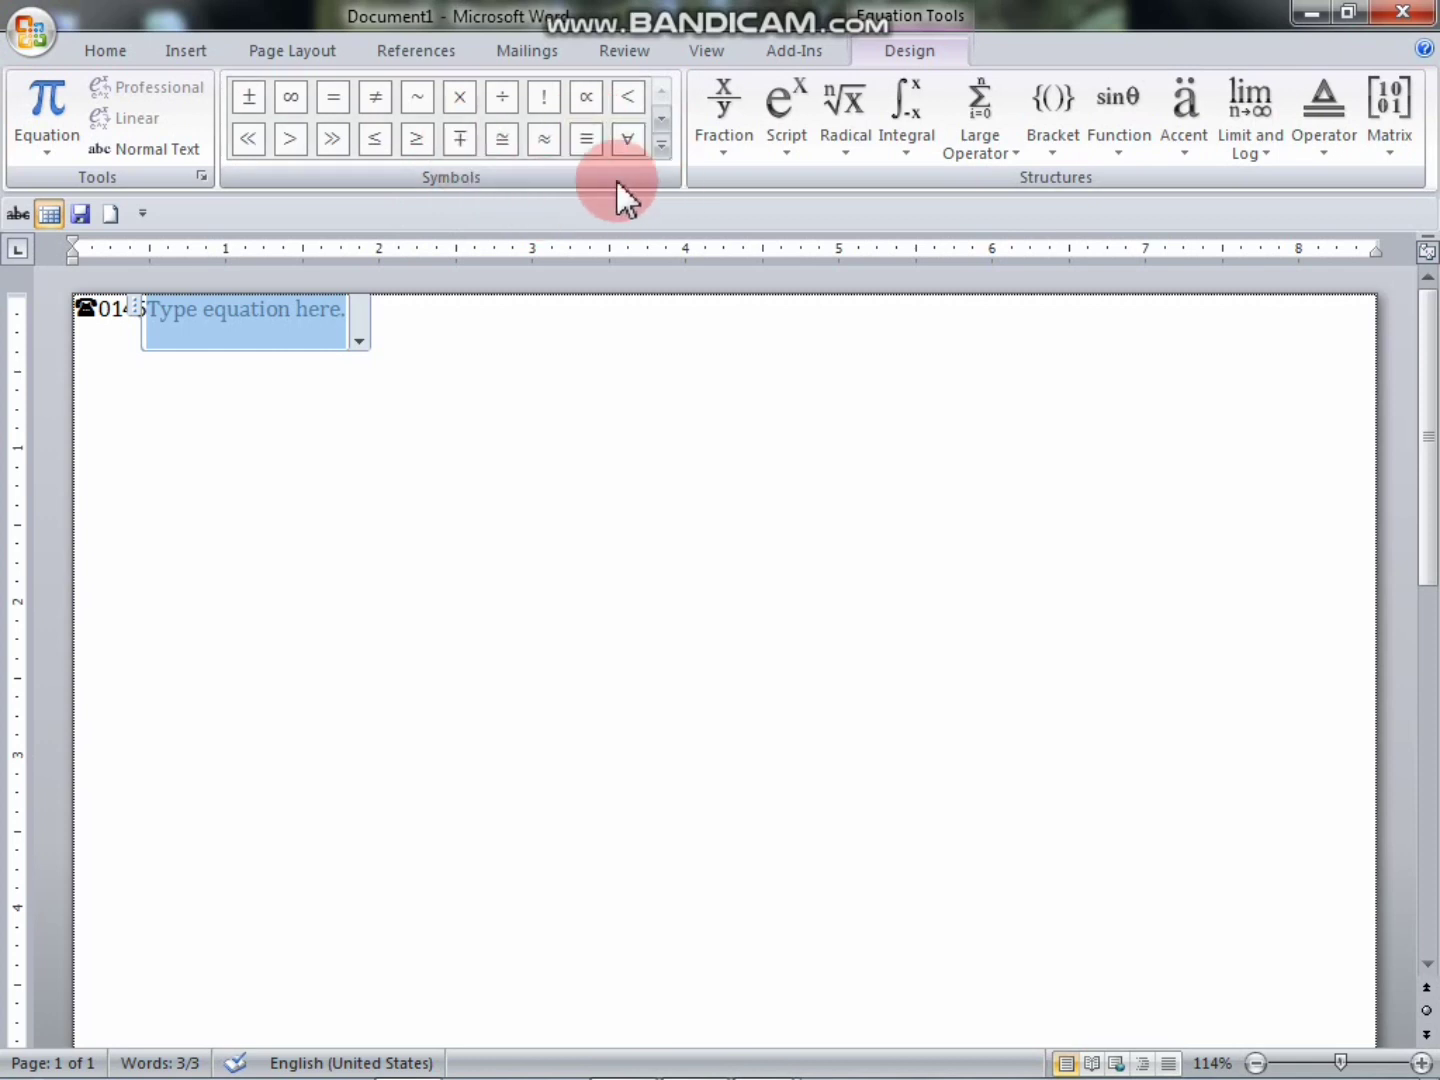
{"action": "left_click", "coordinate": [725, 157]}
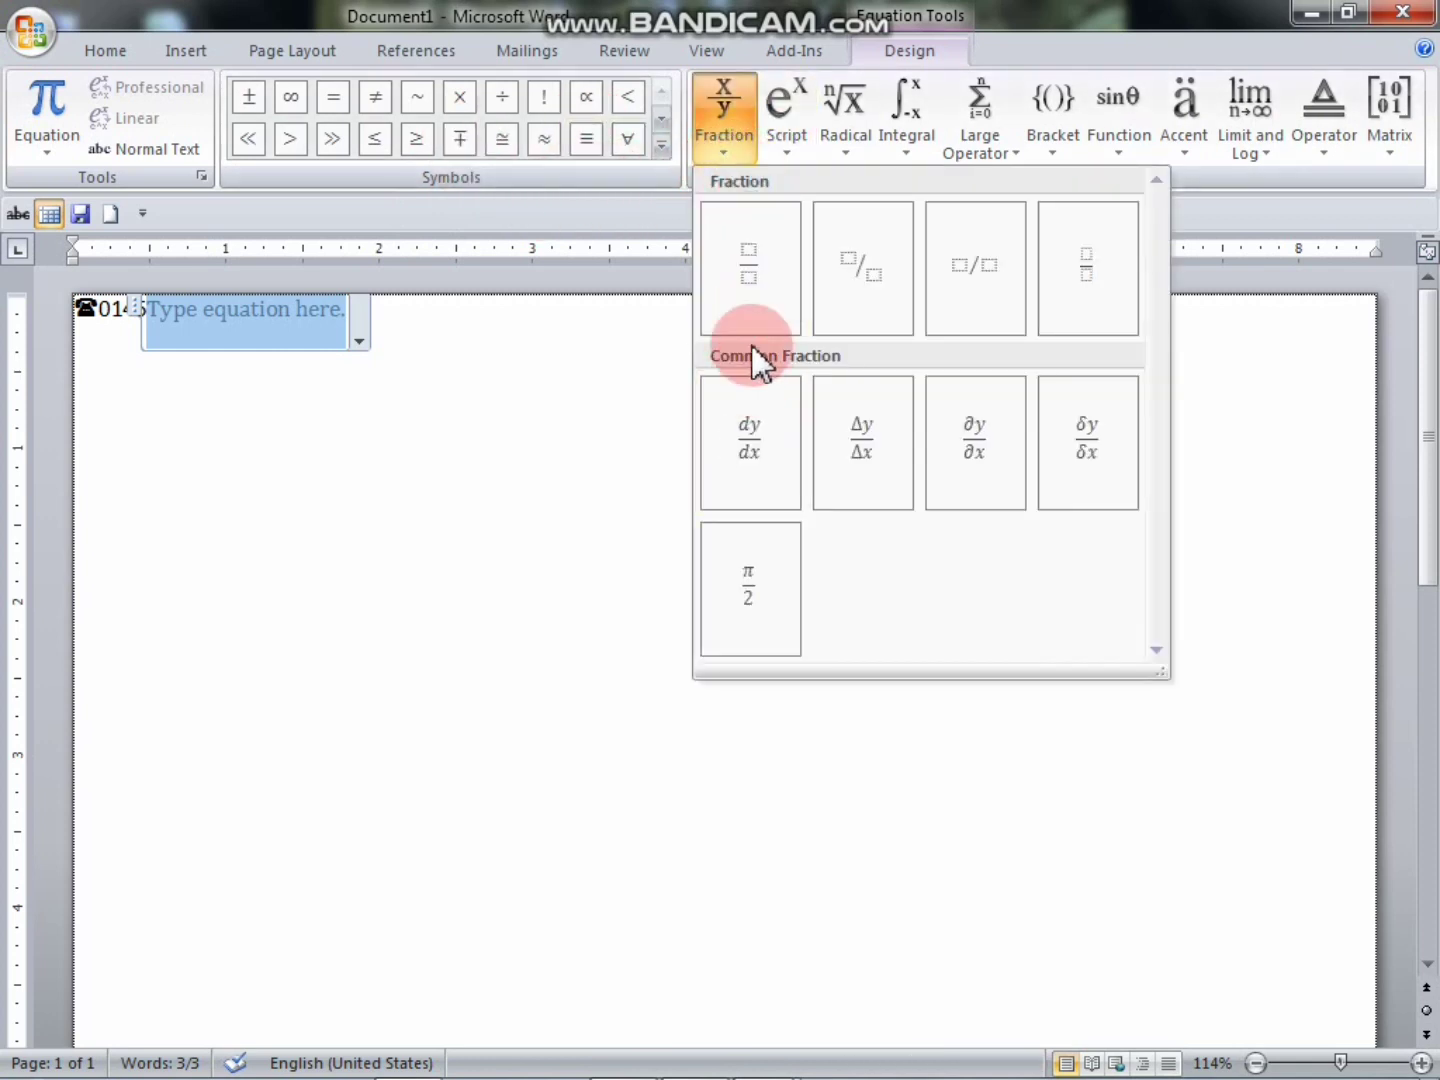
{"action": "left_click", "coordinate": [630, 365]}
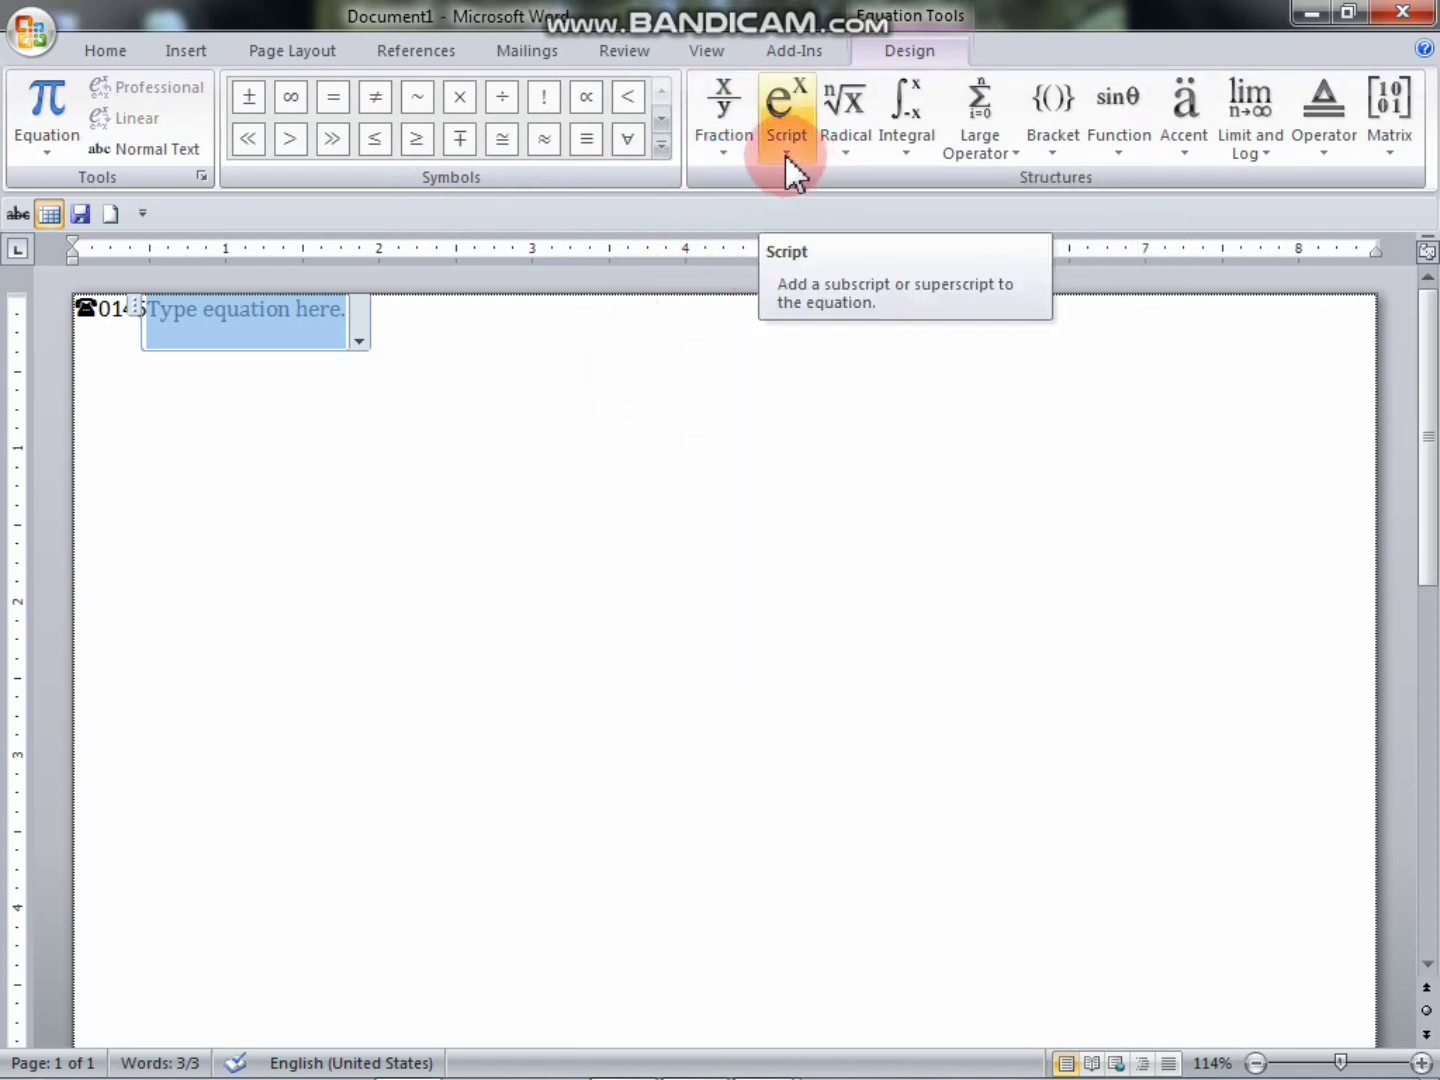
{"action": "left_click", "coordinate": [785, 156]}
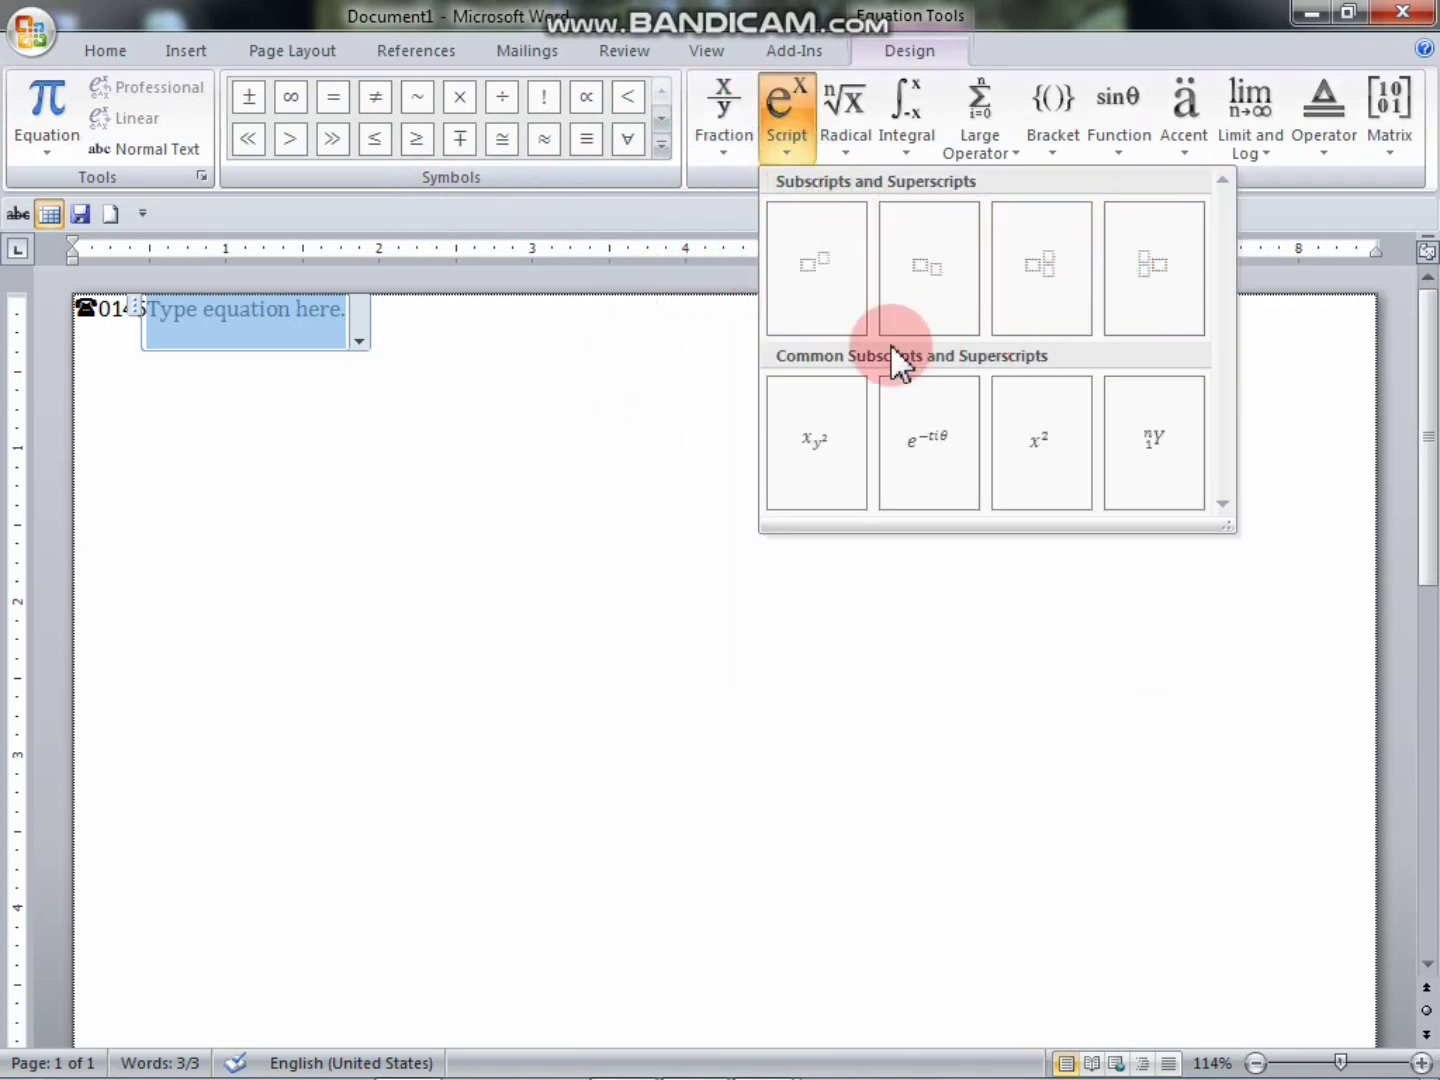
{"action": "left_click", "coordinate": [640, 406]}
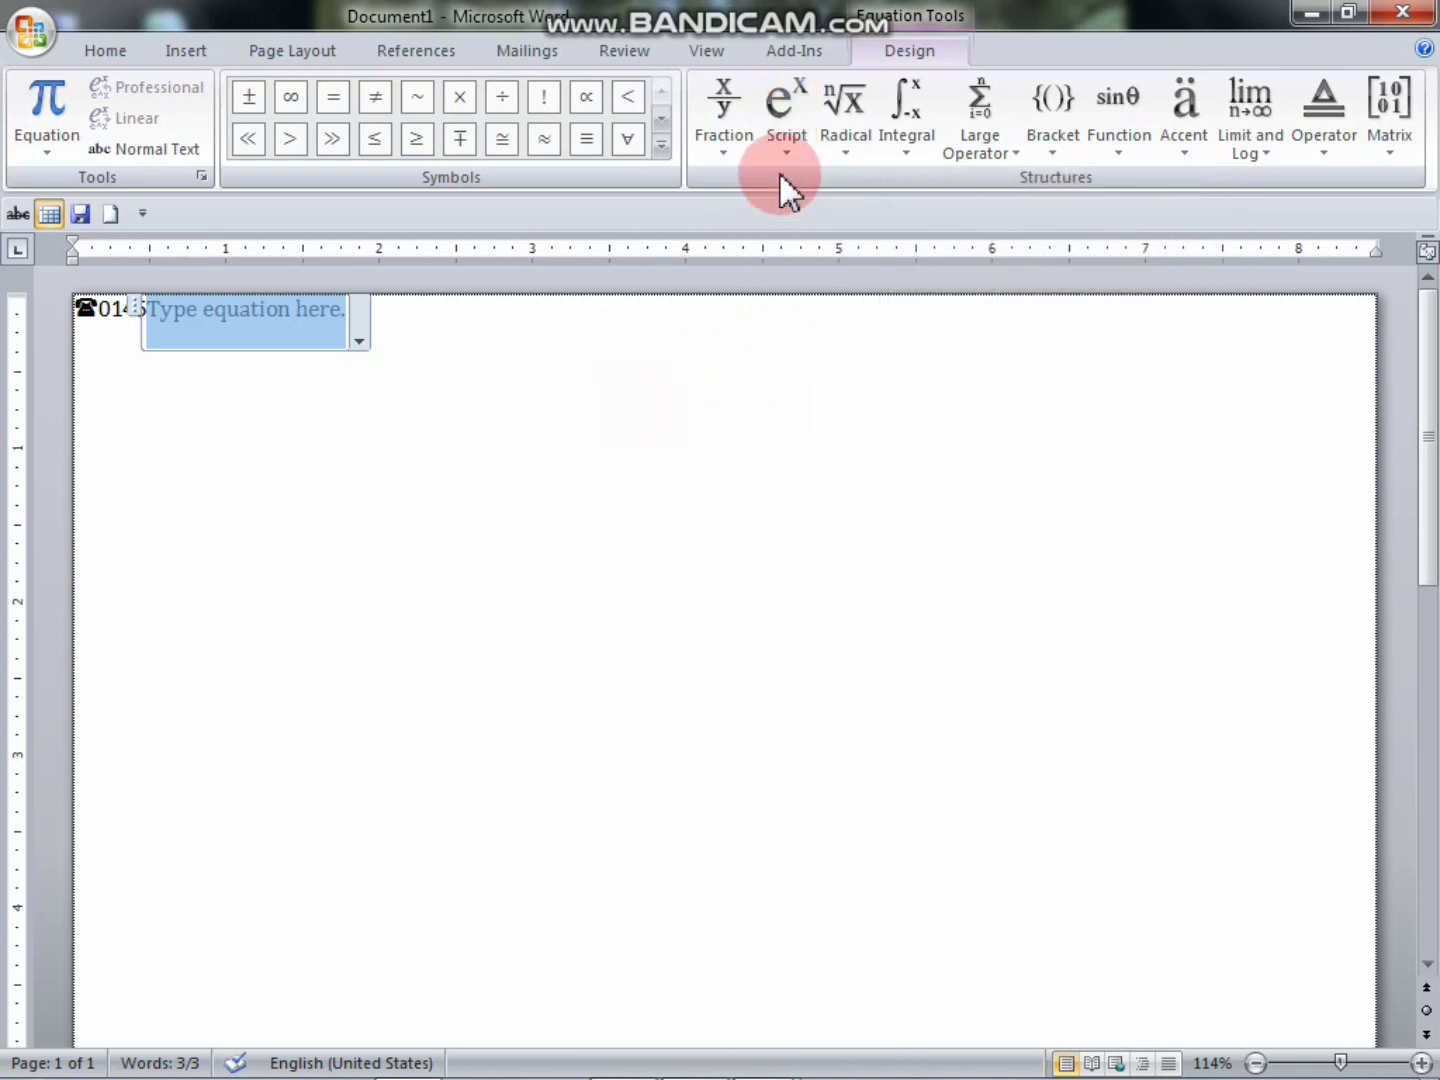
- Look through the Radical and Bracket structures available for the blank equation without inserting any
{"action": "left_click", "coordinate": [845, 152]}
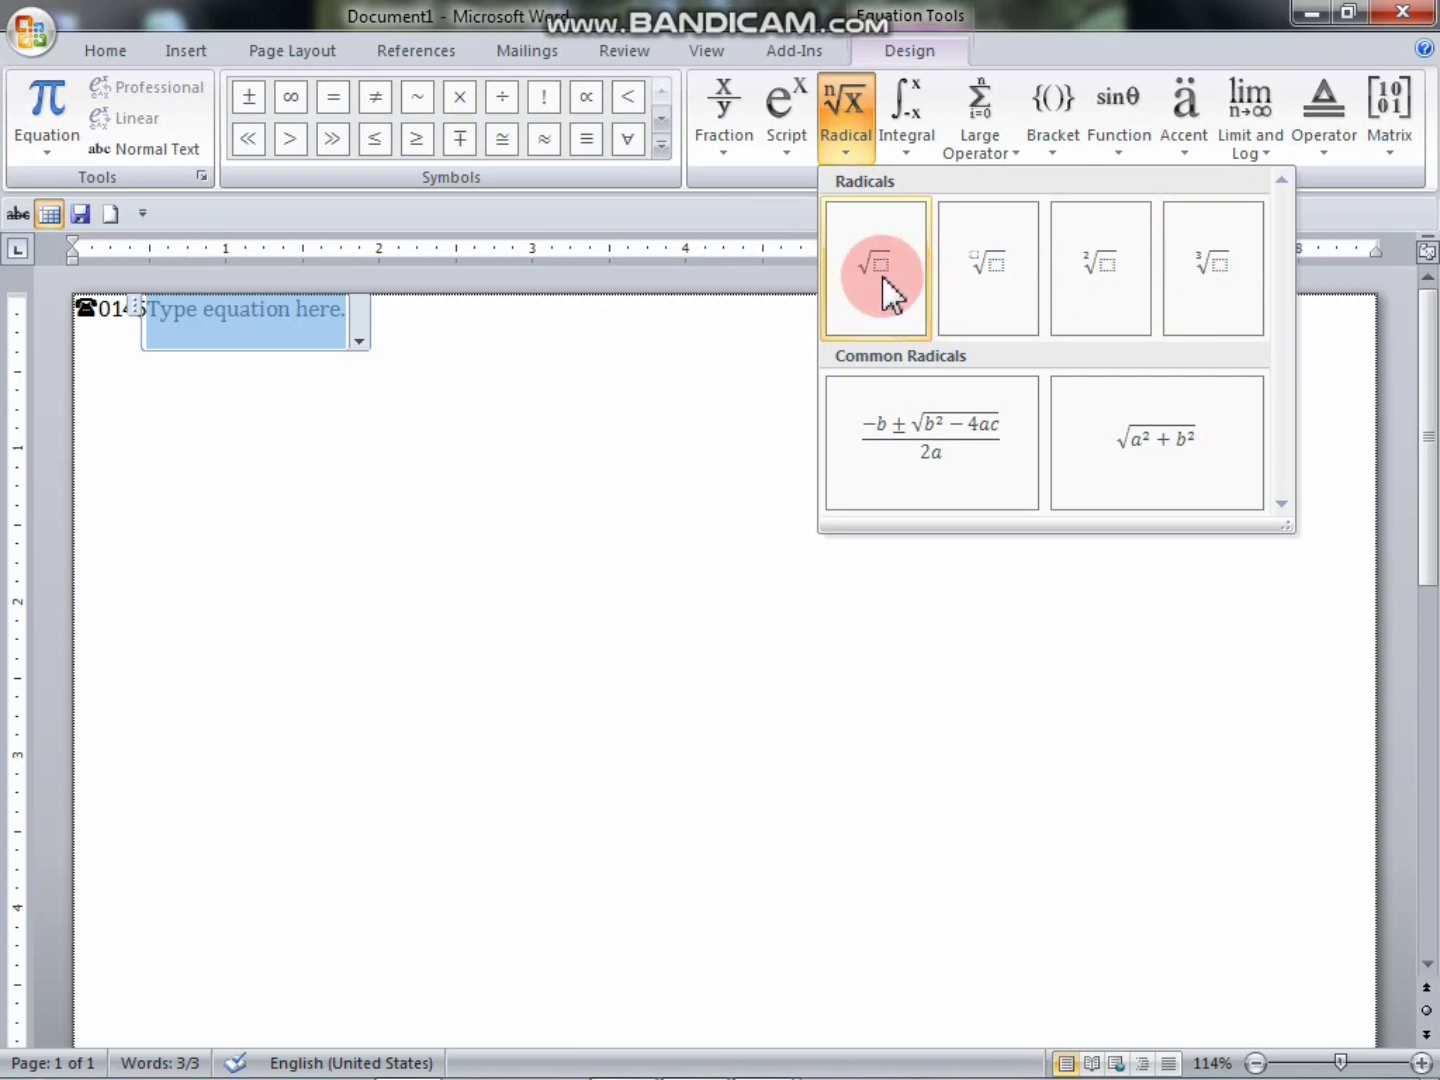
{"action": "left_click", "coordinate": [1091, 263]}
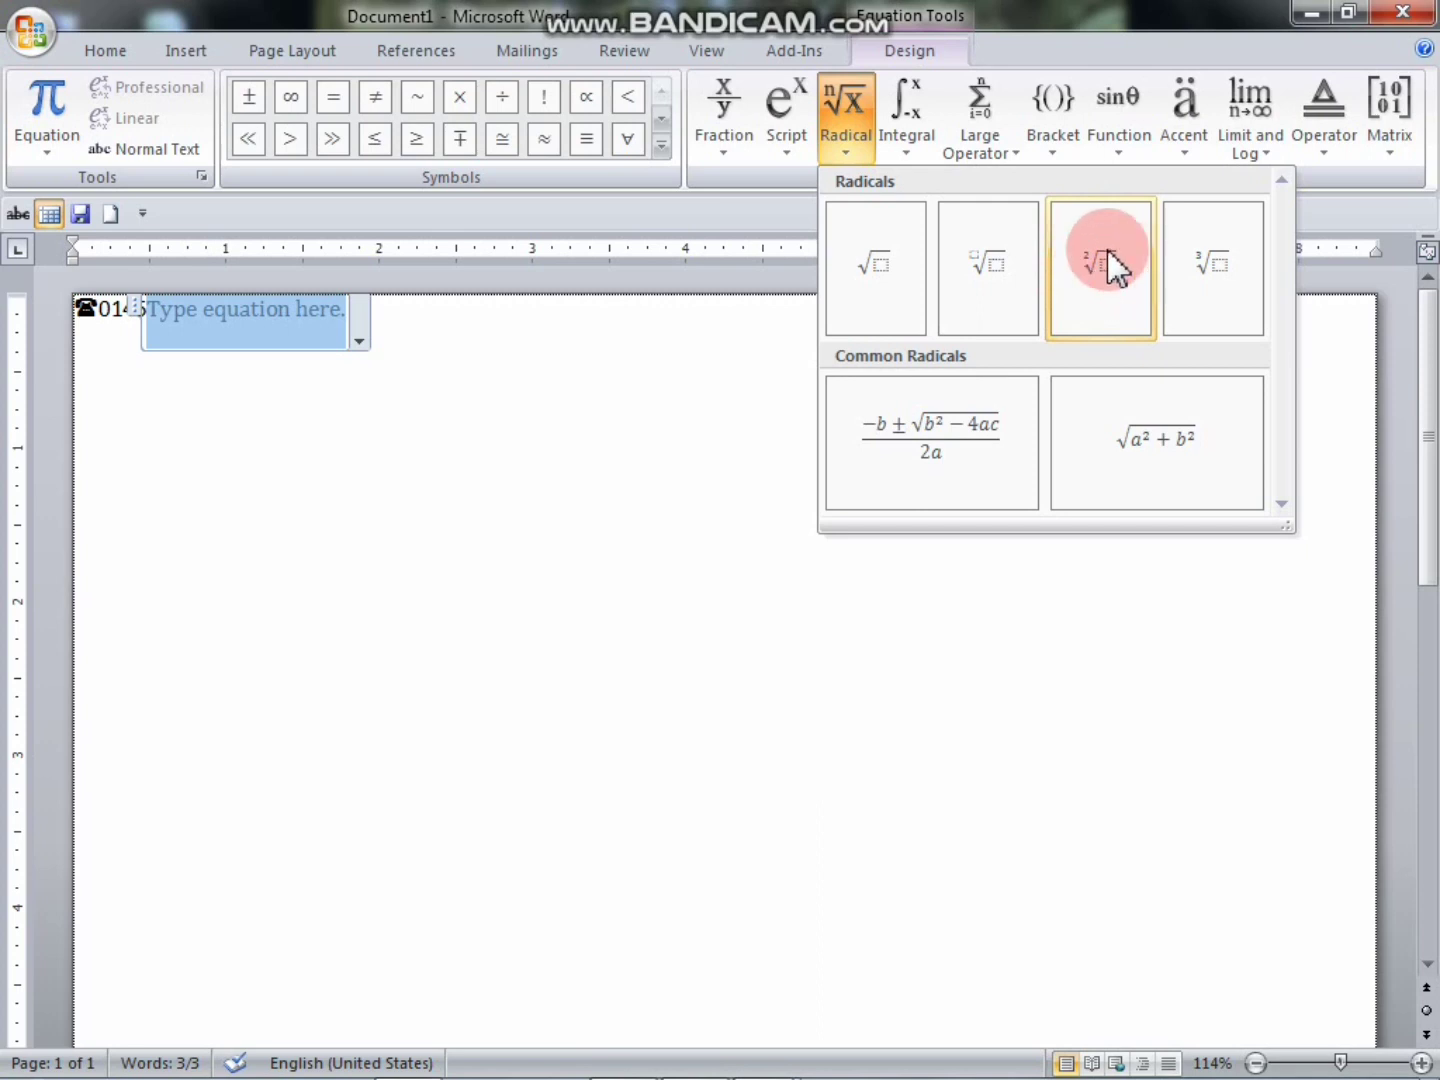
{"action": "left_click", "coordinate": [976, 524]}
{"action": "left_click", "coordinate": [991, 552]}
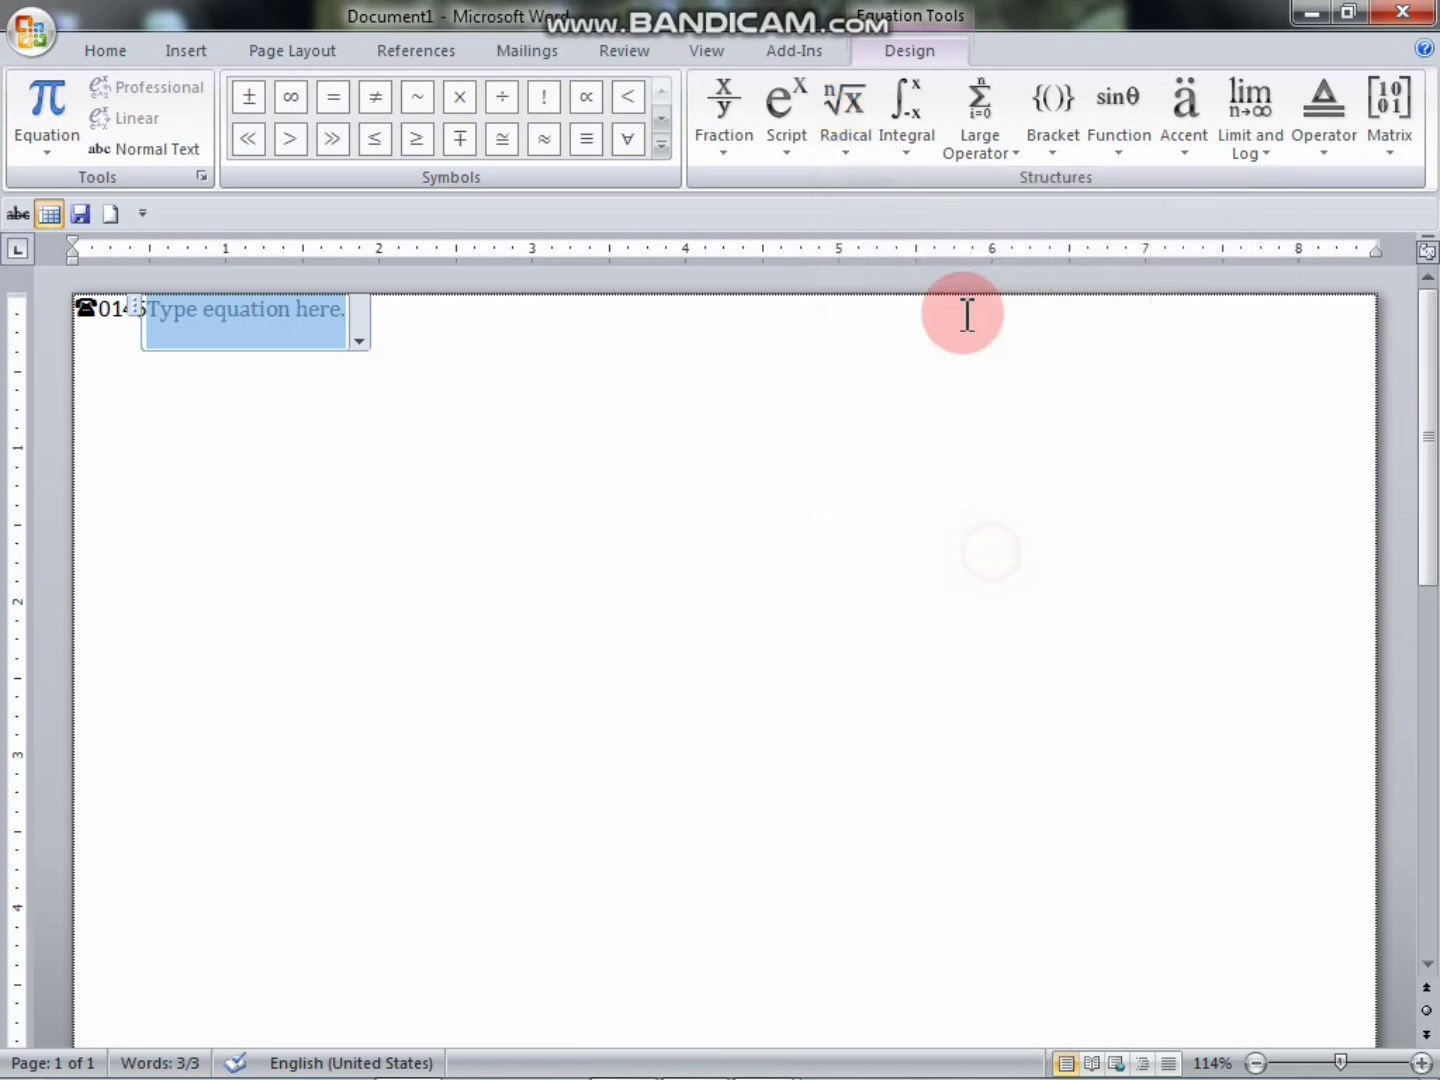
{"action": "left_click", "coordinate": [1057, 154]}
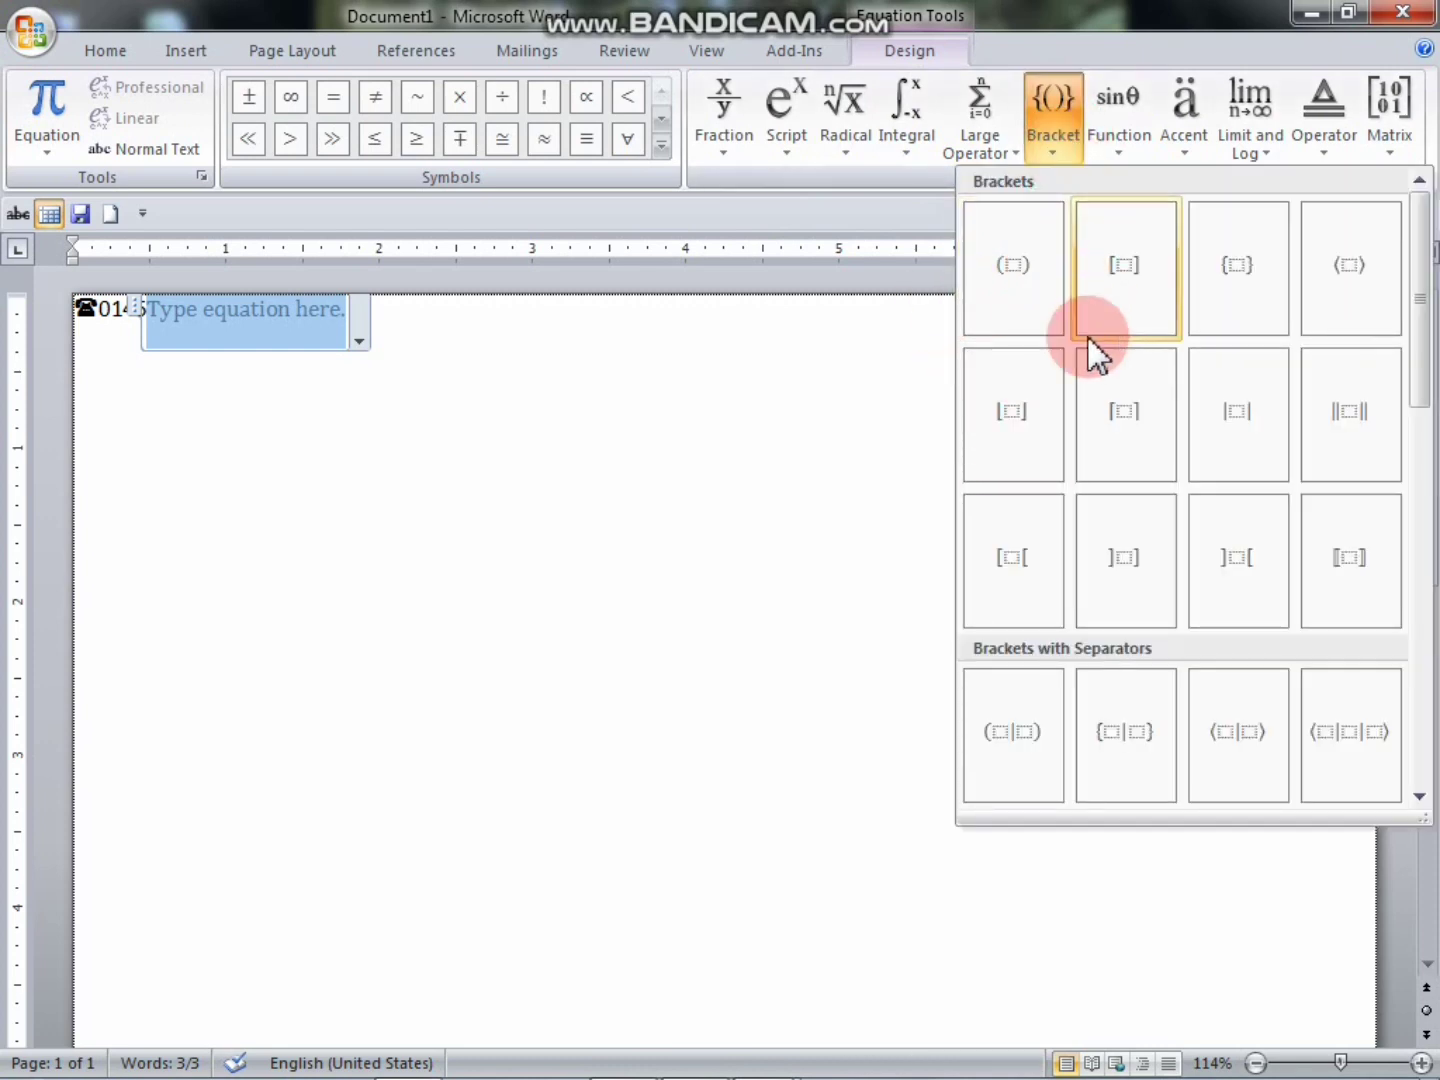
{"action": "left_click", "coordinate": [1031, 266]}
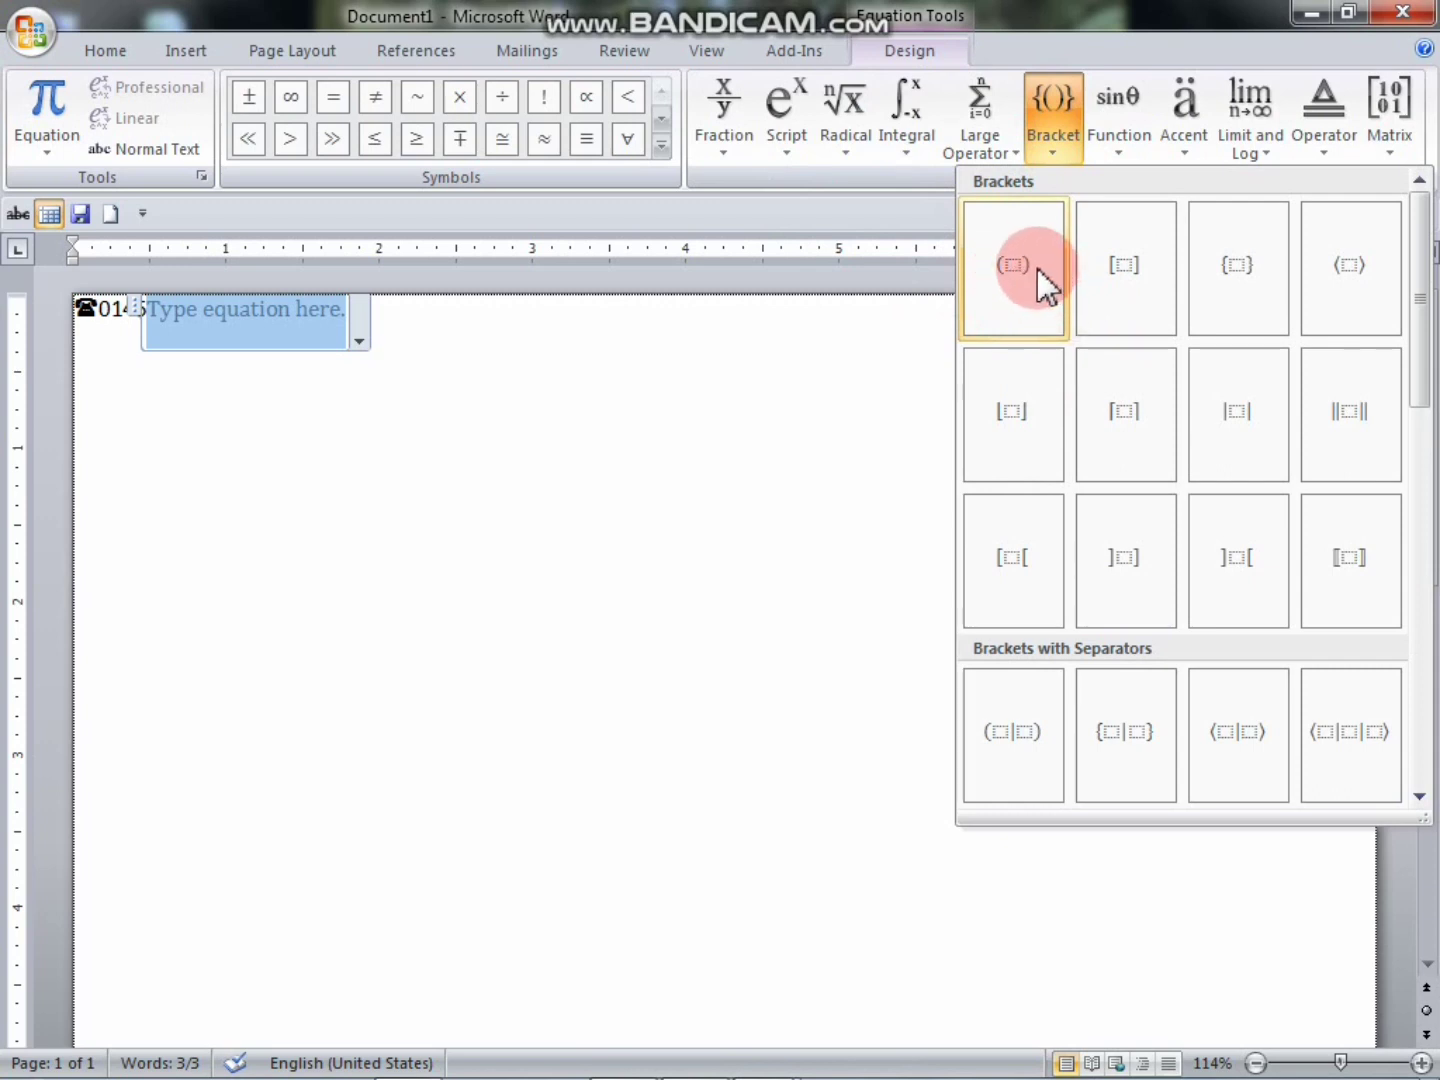
{"action": "left_click", "coordinate": [541, 626]}
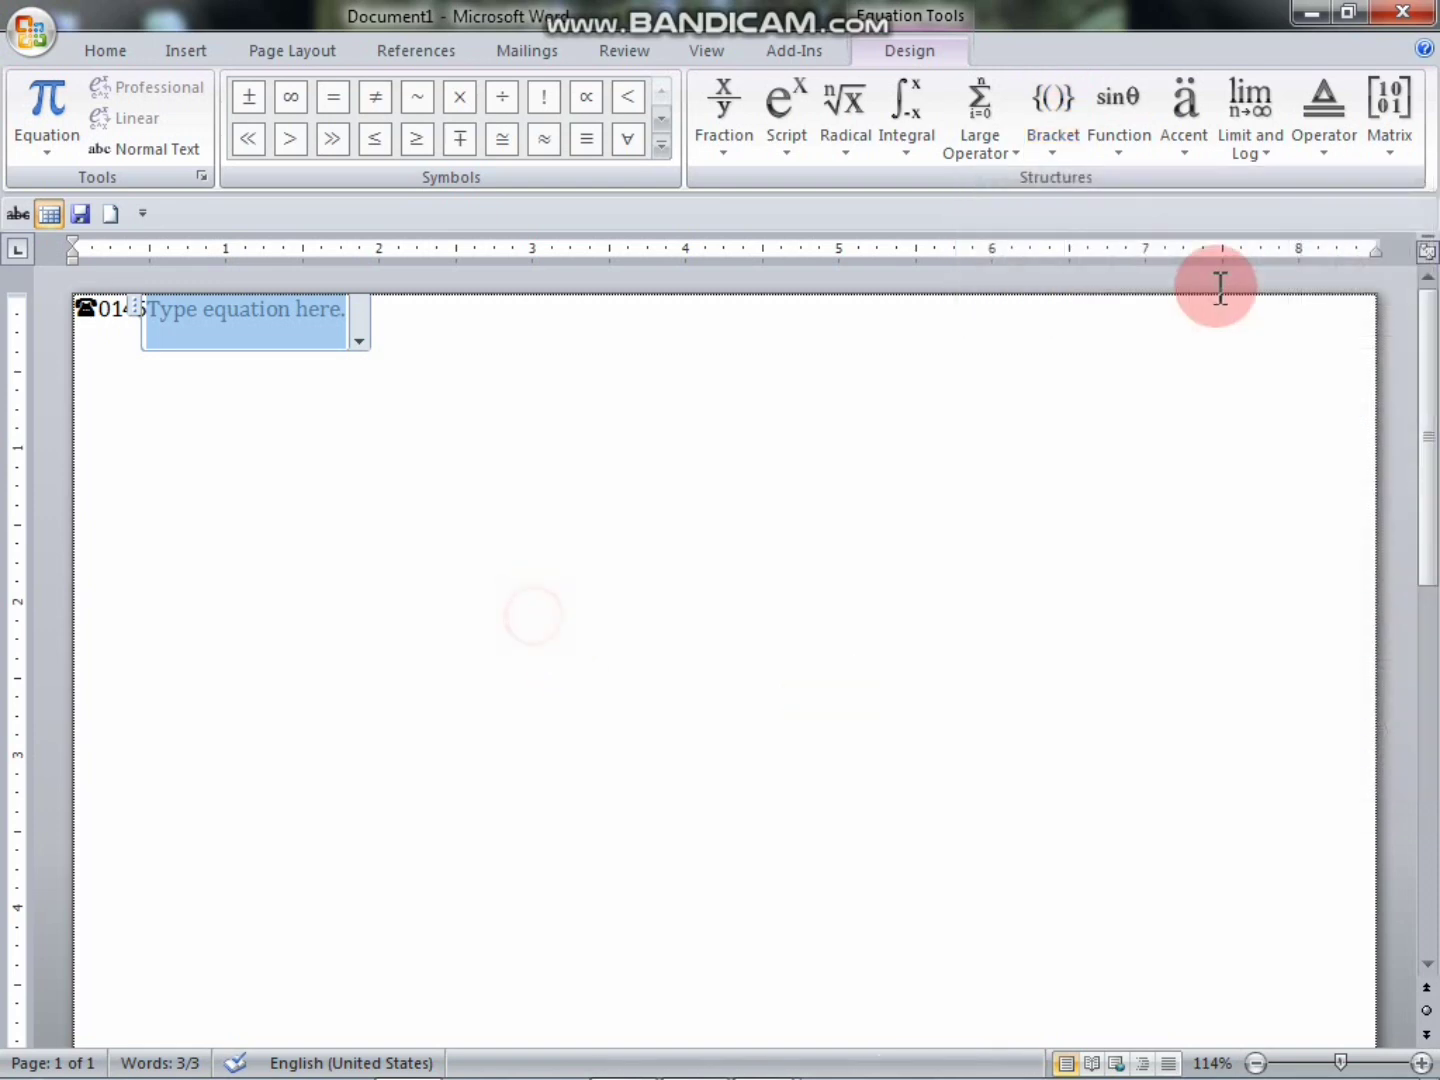